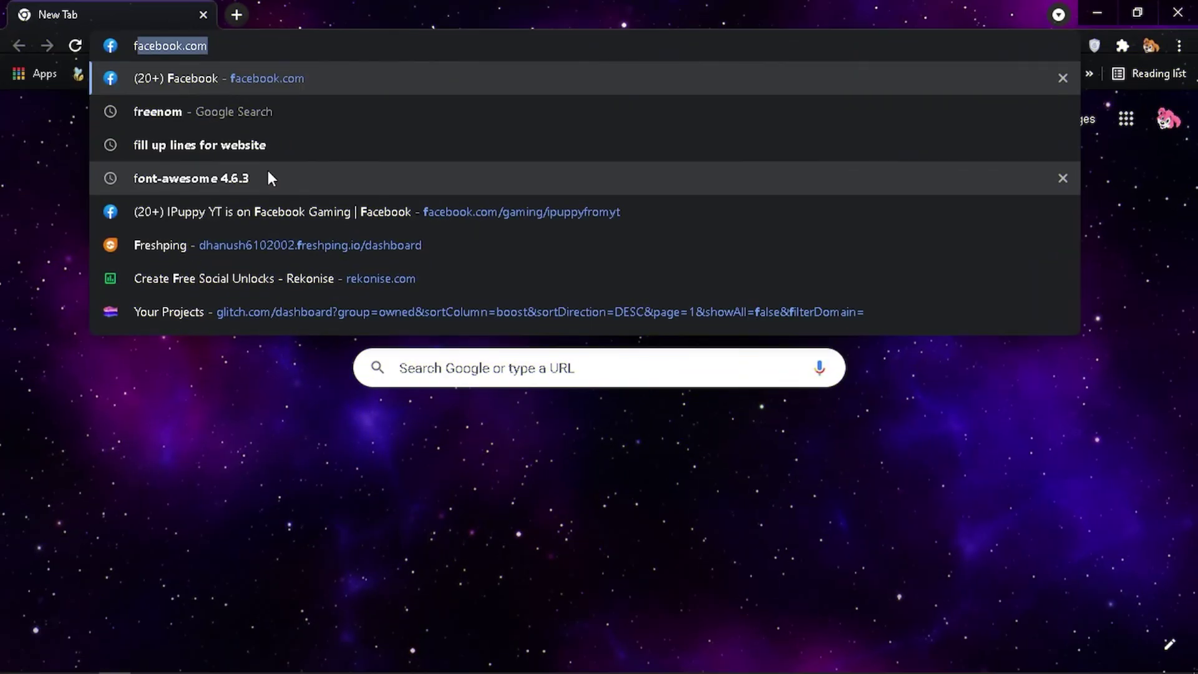
# Load freenom.com and scroll through the signed-in client area page.
pyautogui.write('reenom.com/clientarea.php')
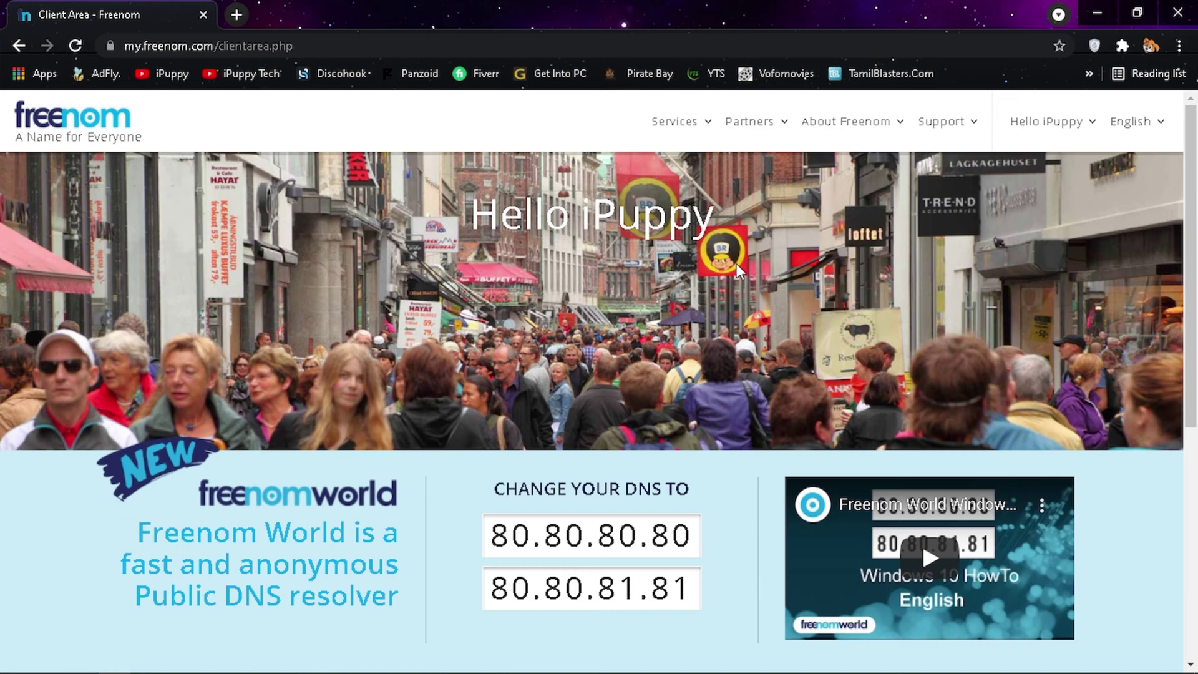
pyautogui.scroll(-2, 489, 292)
pyautogui.scroll(2, 501, 317)
pyautogui.scroll(-5, 500, 316)
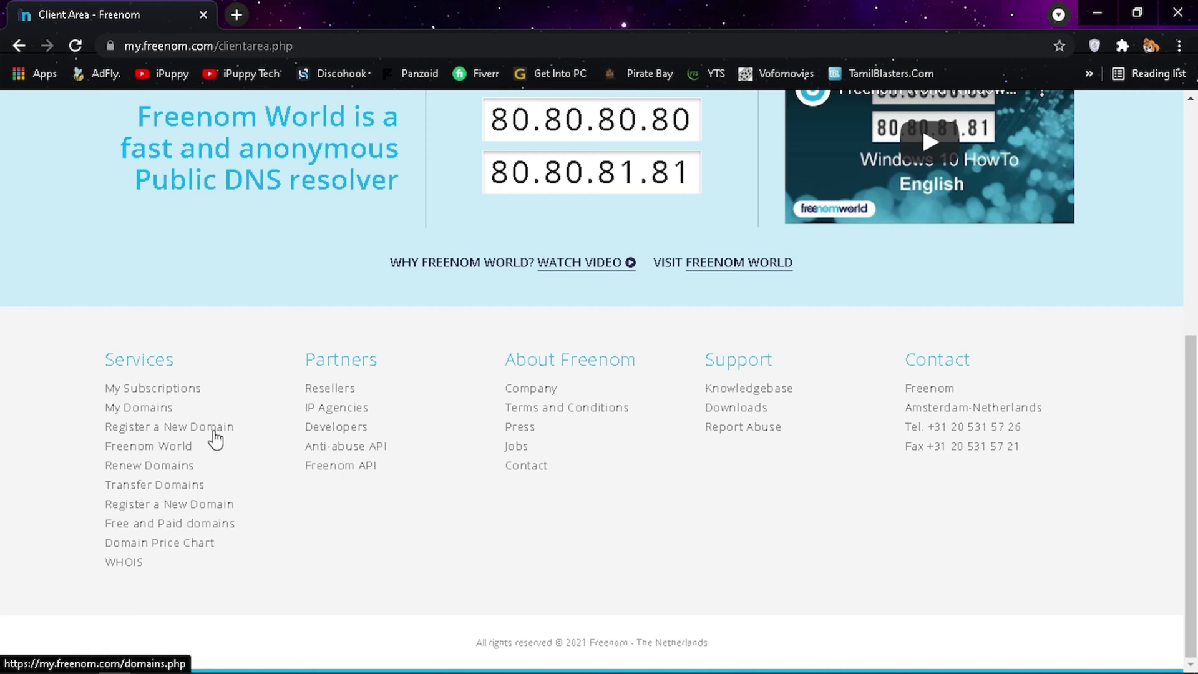
# Search Freenom's Register a New Domain checker for afreetestdomain.
pyautogui.click(215, 428)
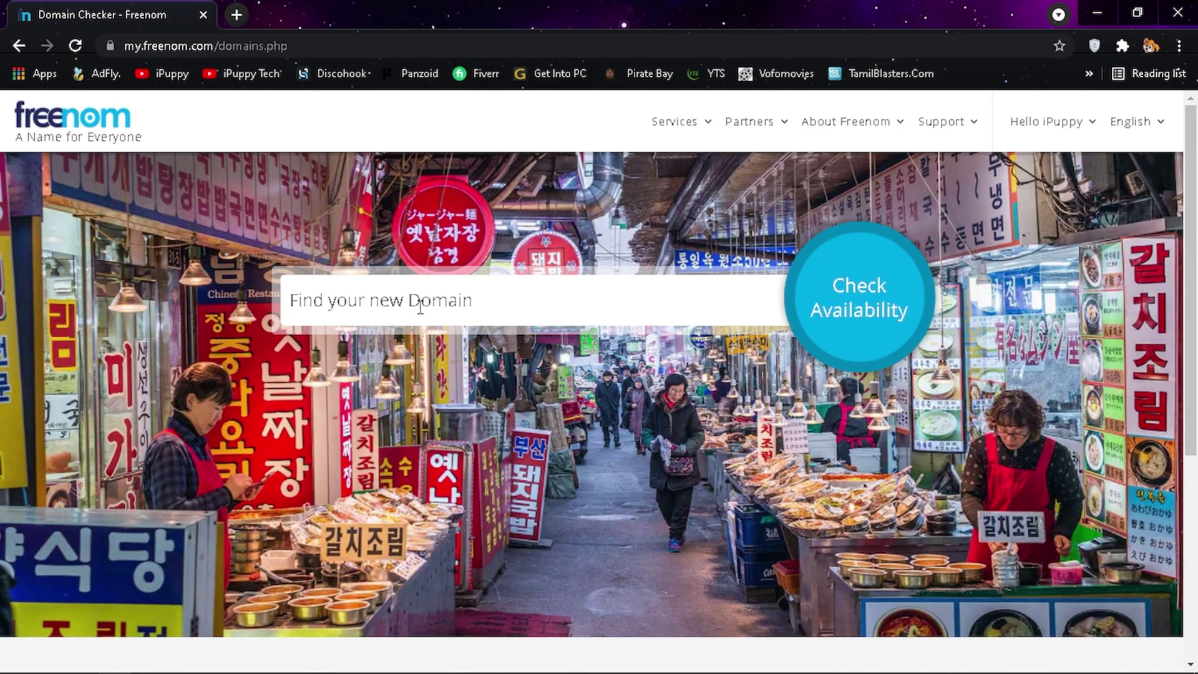
pyautogui.click(420, 307)
pyautogui.write('afr')
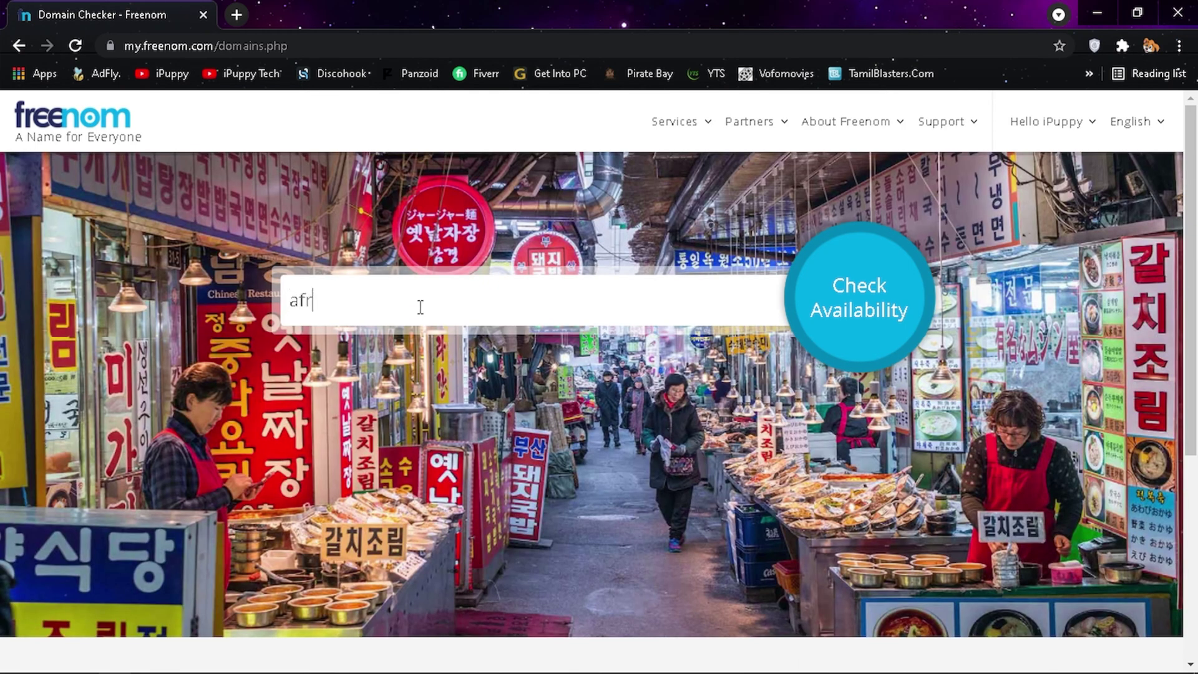
pyautogui.write('eeter')
pyautogui.press('BackSpace')
pyautogui.press('BackSpace')
pyautogui.press('BackSpace')
pyautogui.press('BackSpace')
pyautogui.press('BackSpace')
pyautogui.press('BackSpace')
pyautogui.press('BackSpace')
pyautogui.press('BackSpace')
pyautogui.press('BackSpace')
pyautogui.write('afreetestdomain')
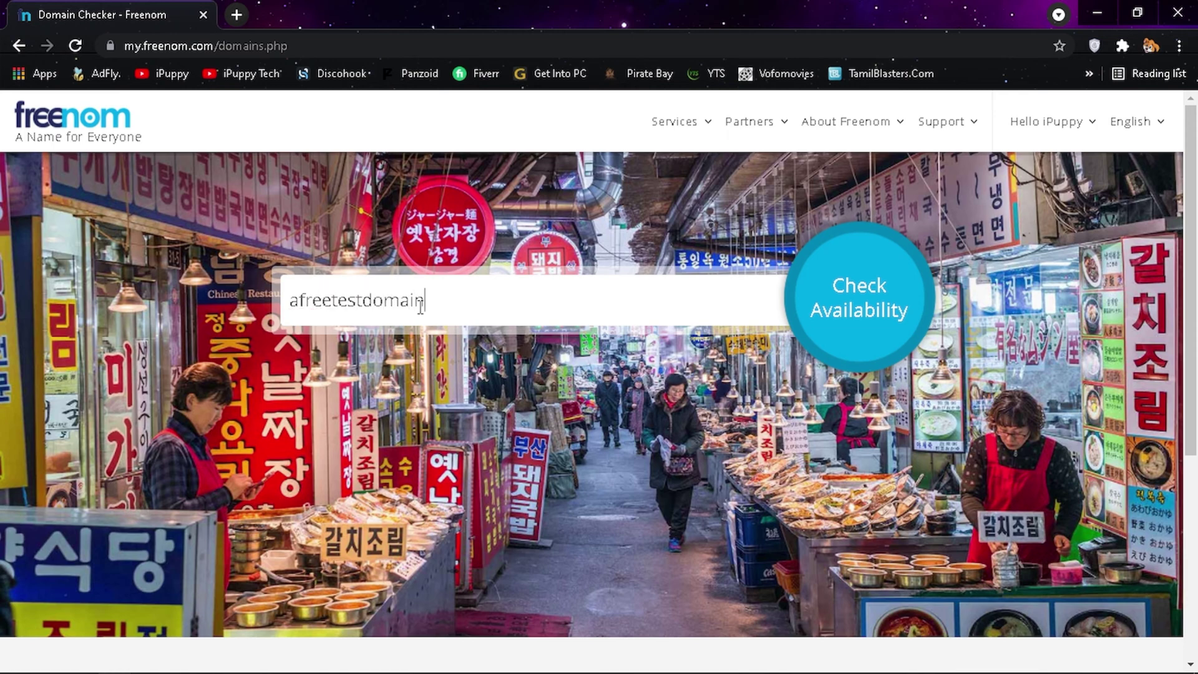
pyautogui.click(853, 308)
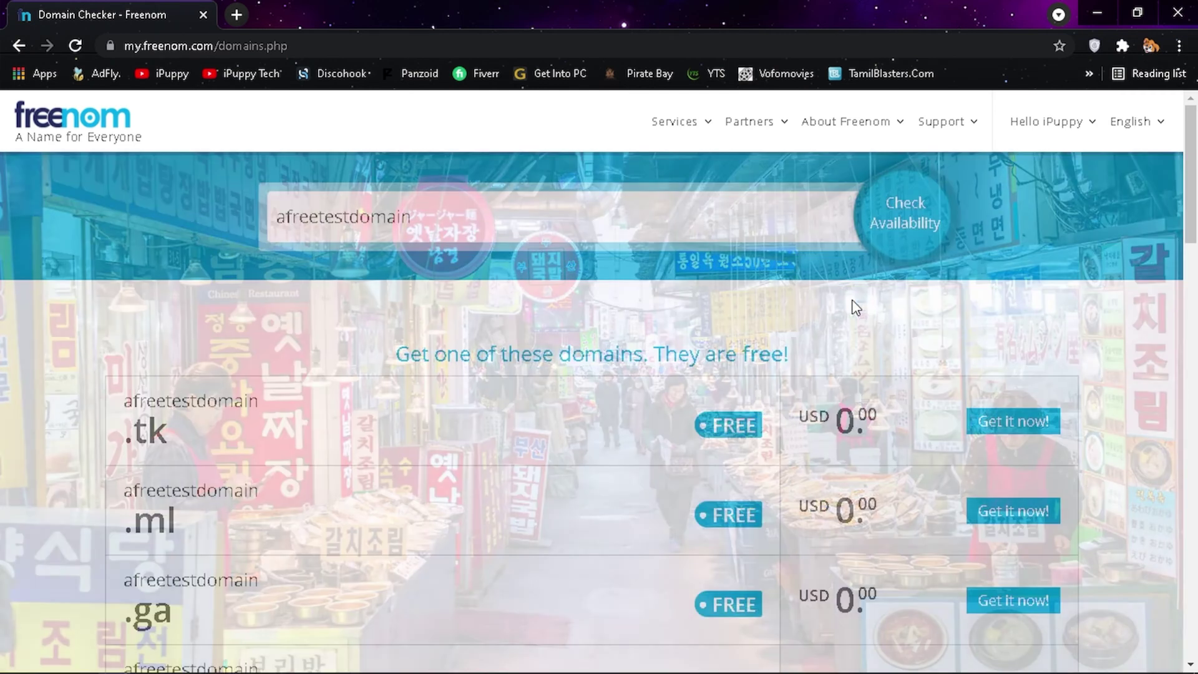
# Review the free extensions offered and add afreetestdomain.ml to the cart.
pyautogui.scroll(-1, 853, 370)
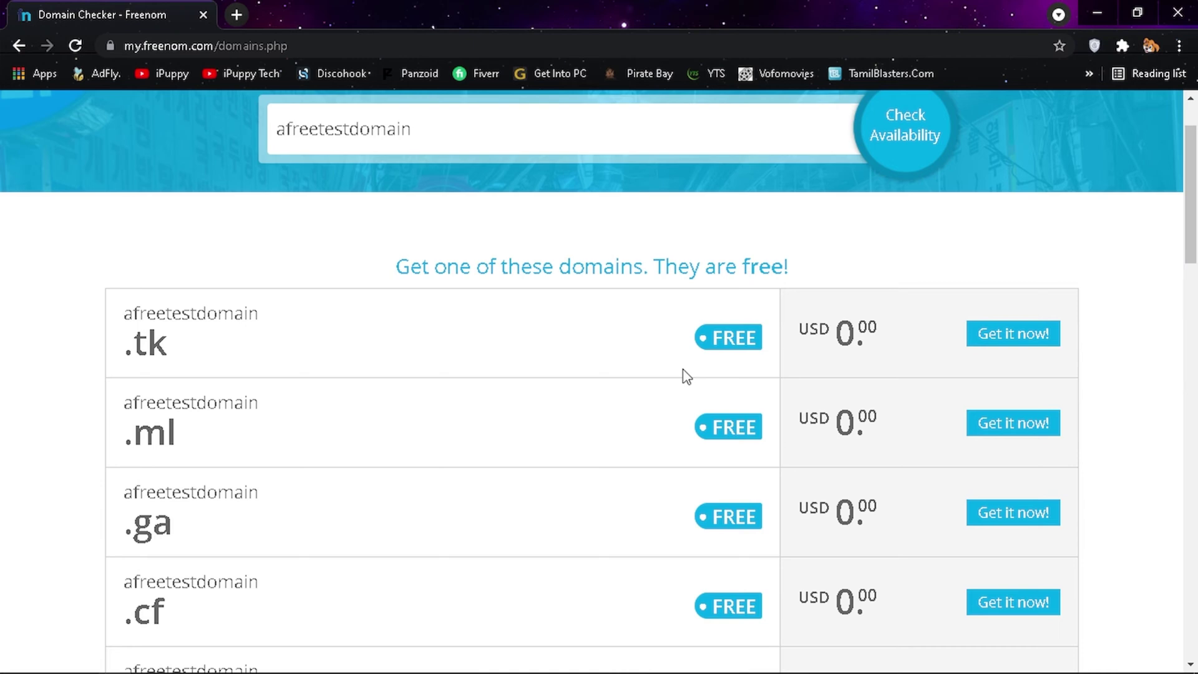
pyautogui.scroll(-1, 686, 376)
pyautogui.moveTo(396, 178); pyautogui.dragTo(816, 178)
pyautogui.click(816, 178)
pyautogui.scroll(-2, 686, 312)
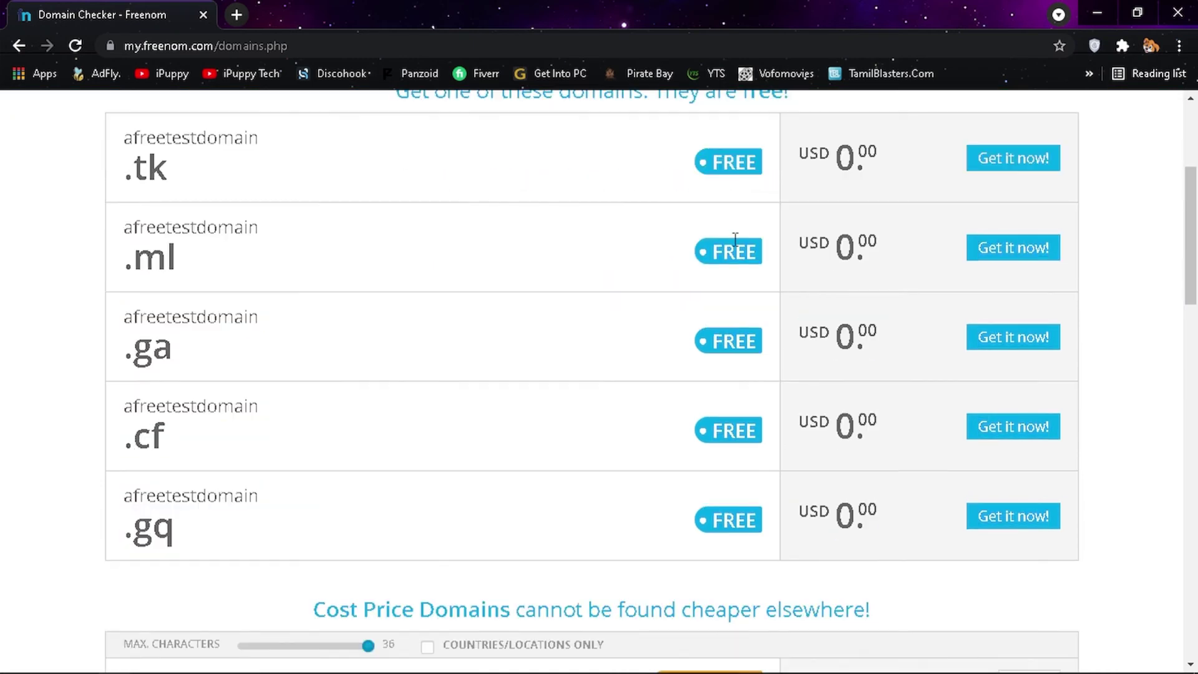
pyautogui.scroll(1, 610, 377)
pyautogui.moveTo(128, 153); pyautogui.dragTo(187, 521)
pyautogui.click(238, 475)
pyautogui.scroll(-2, 261, 471)
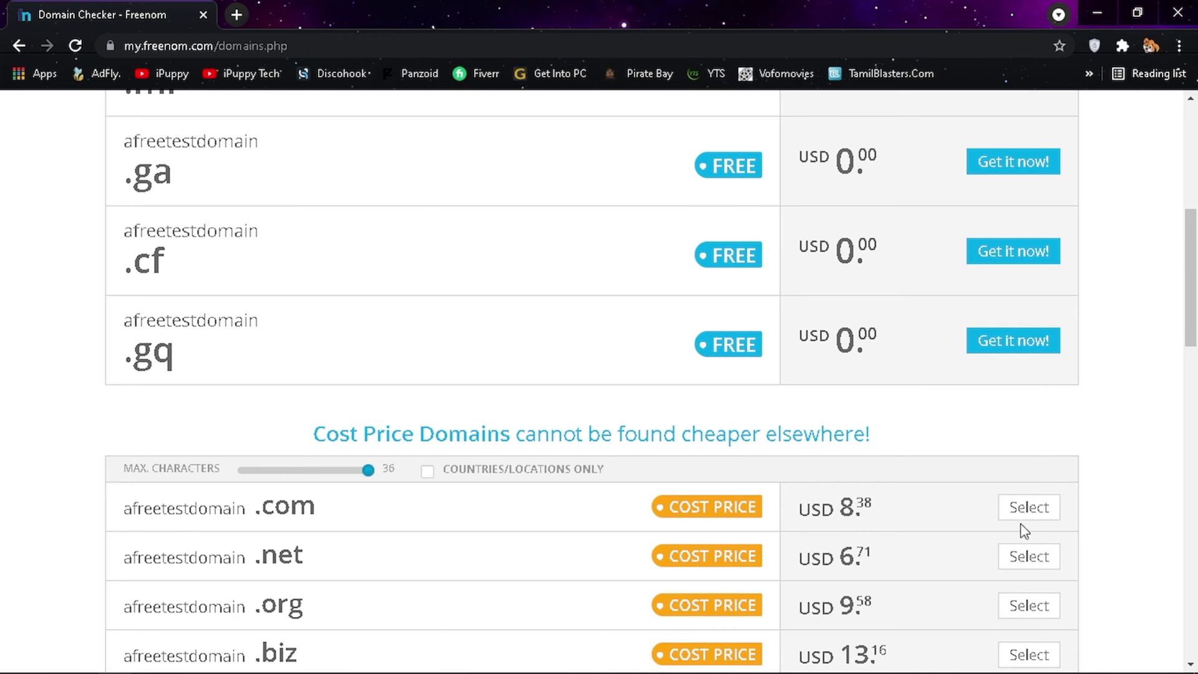
pyautogui.scroll(3, 604, 375)
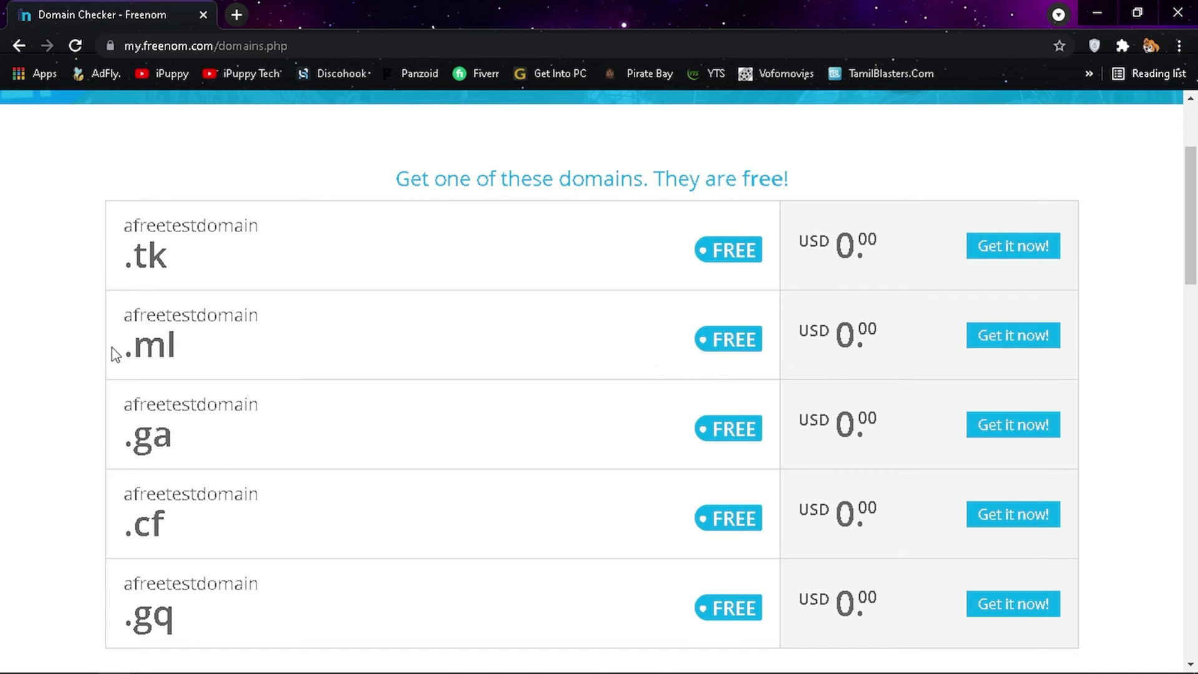
pyautogui.tripleClick(198, 357)
pyautogui.click(165, 350)
pyautogui.click(1009, 336)
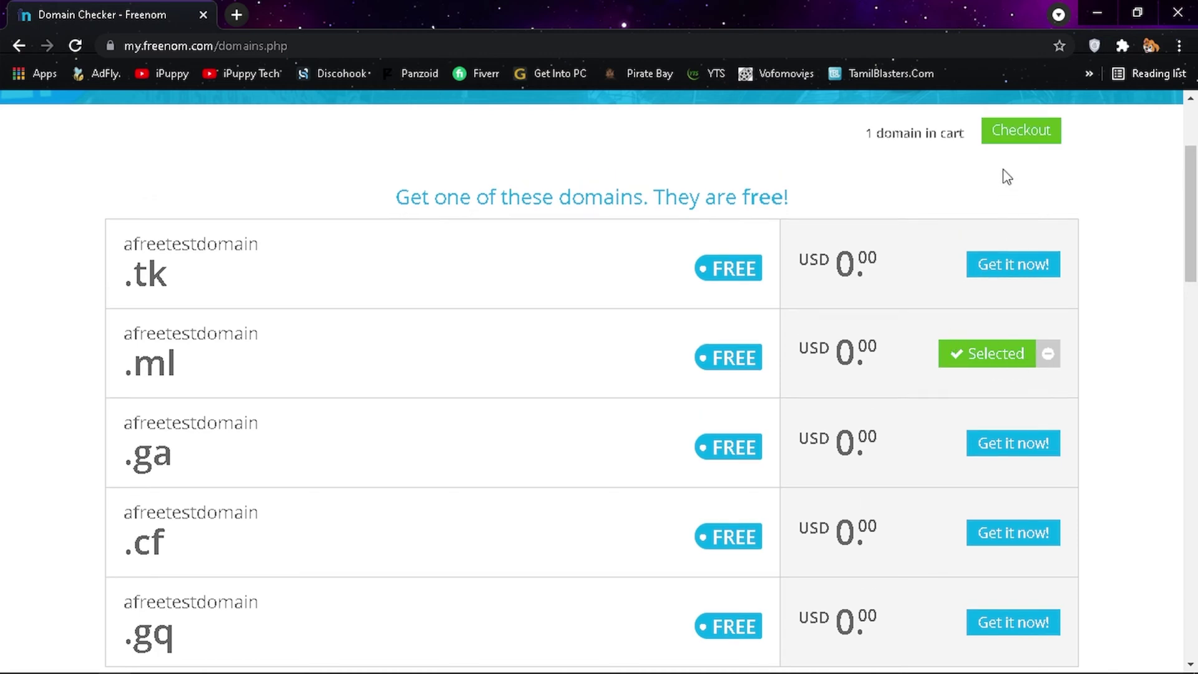
# Check out afreetestdomain.ml with a 12 Months @ FREE registration period.
pyautogui.scroll(1, 1008, 172)
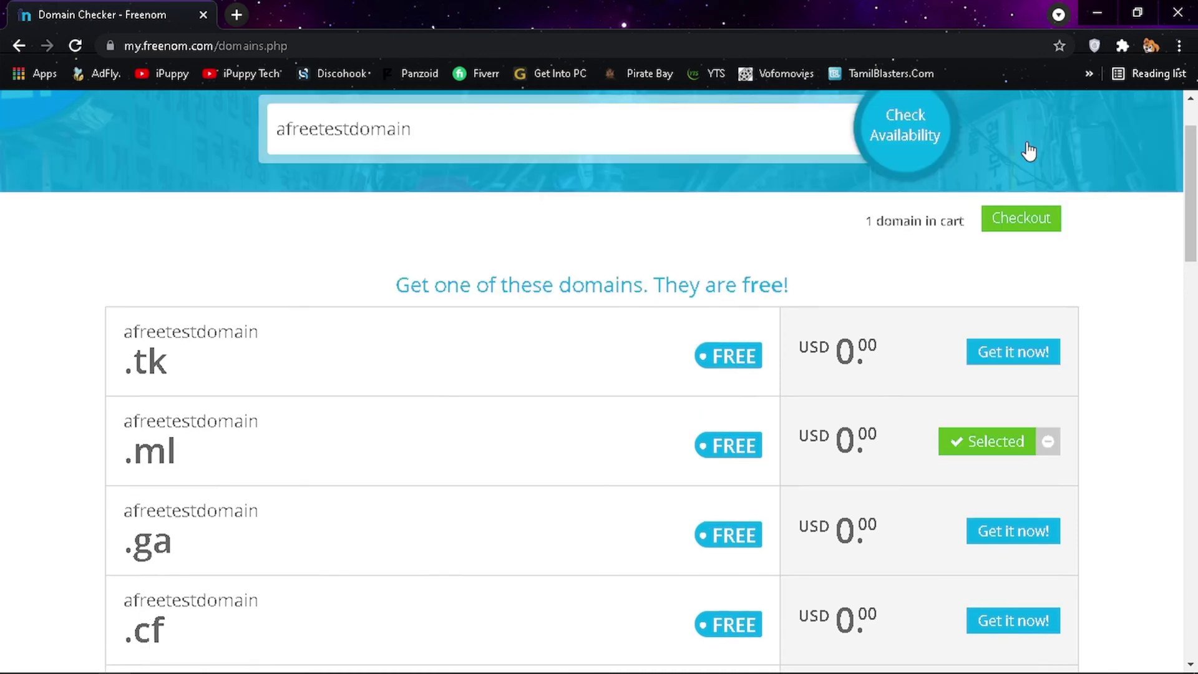
pyautogui.click(1023, 232)
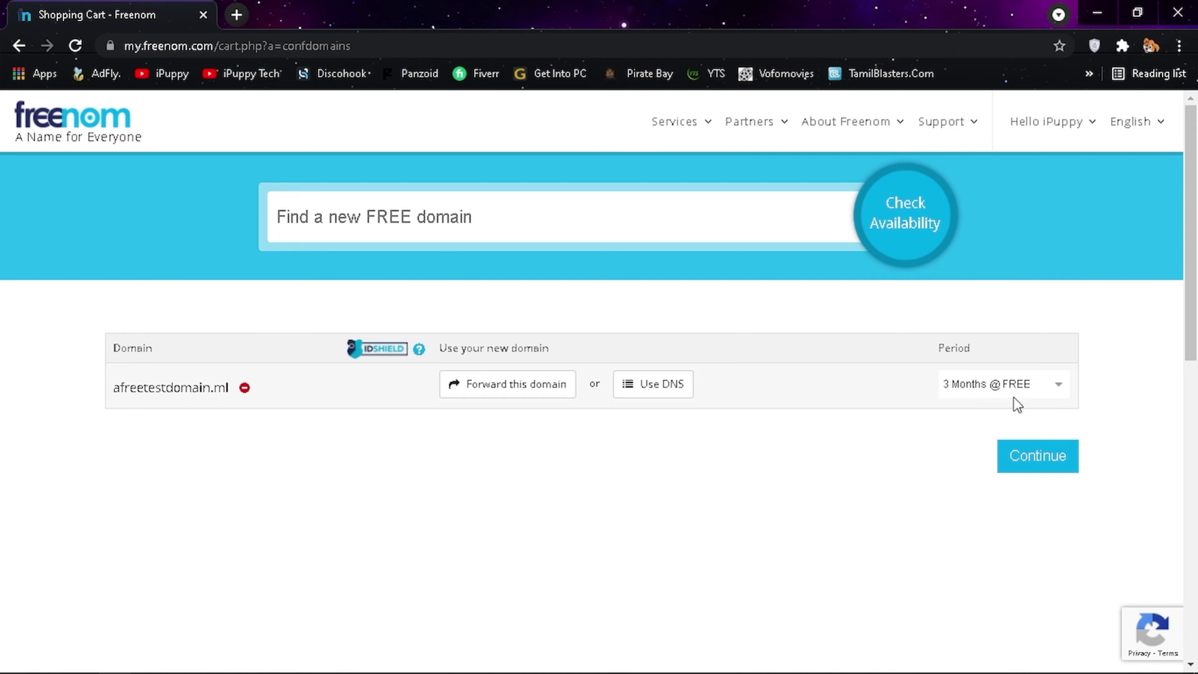
pyautogui.click(1056, 387)
pyautogui.scroll(-2, 1054, 360)
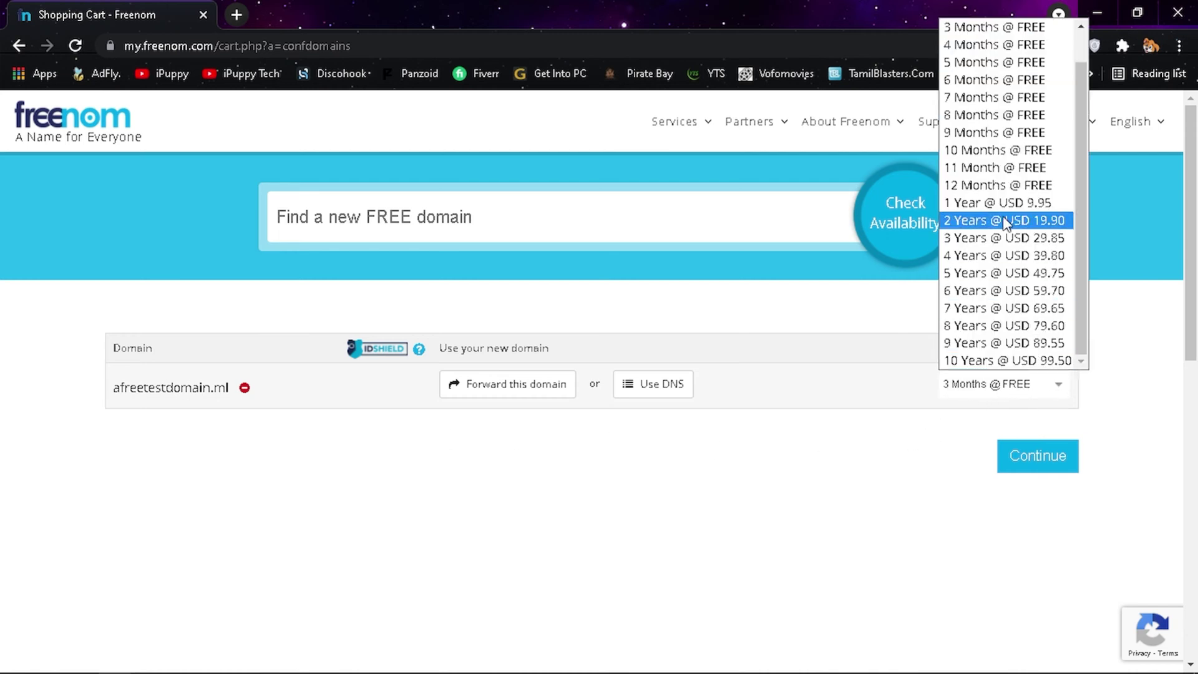
pyautogui.click(1049, 188)
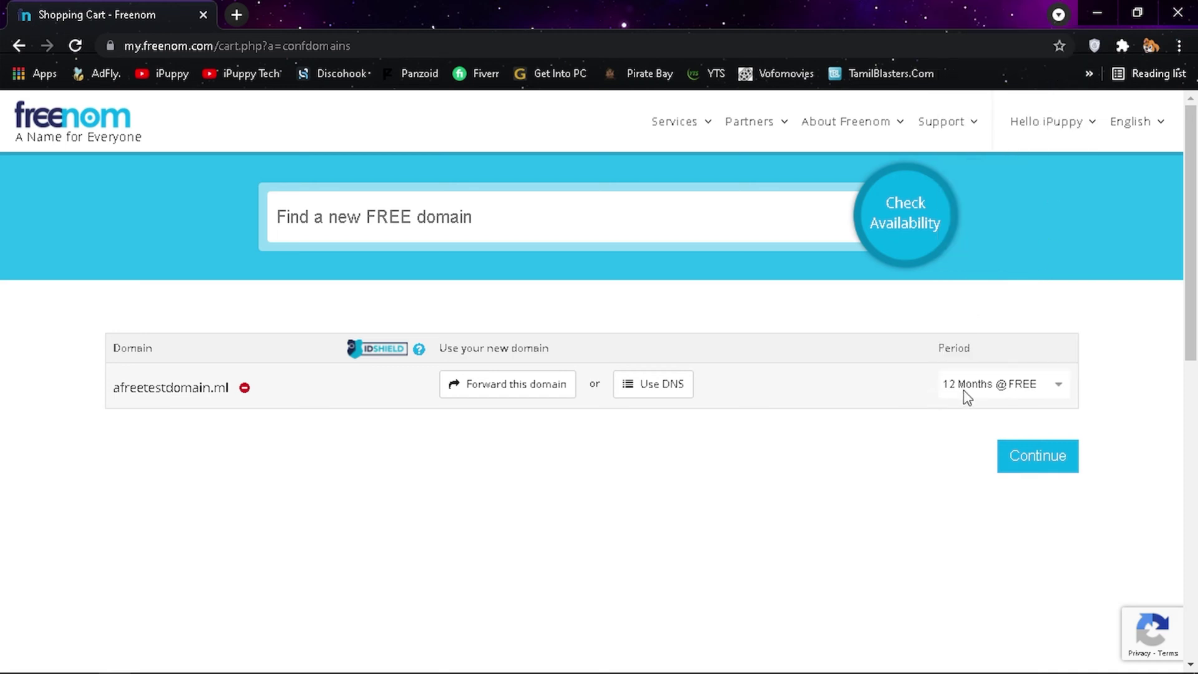
pyautogui.click(1036, 472)
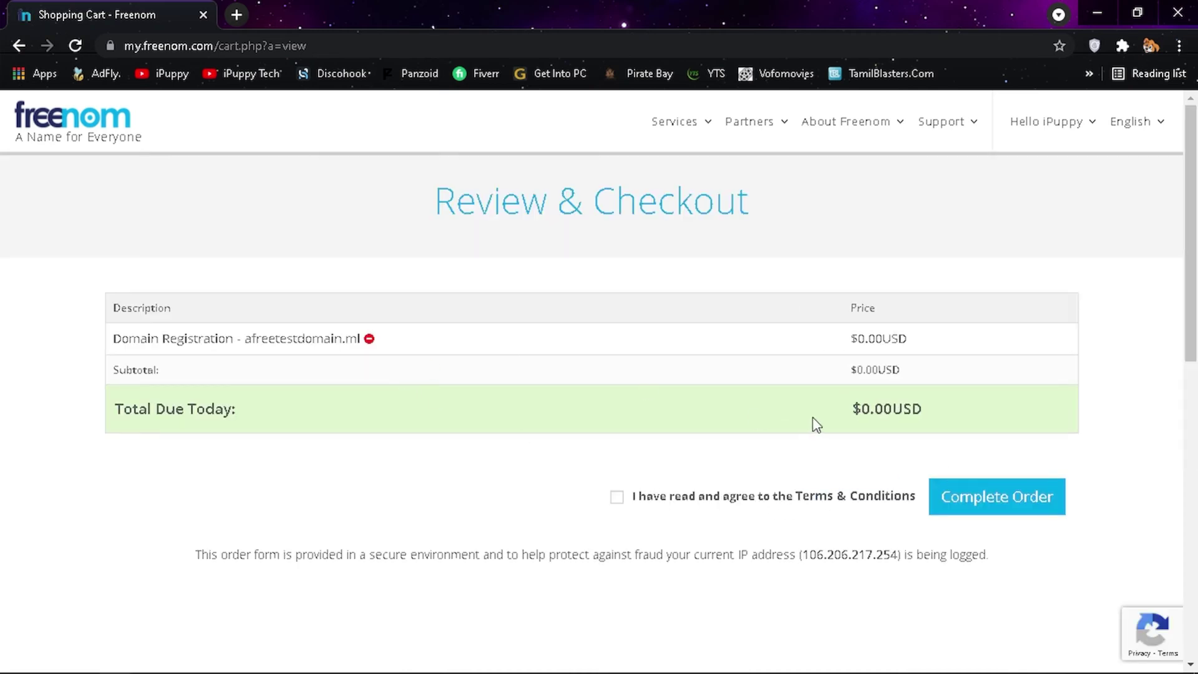
# Accept the Terms & Conditions and complete the $0.00USD order.
pyautogui.moveTo(853, 409); pyautogui.dragTo(925, 413)
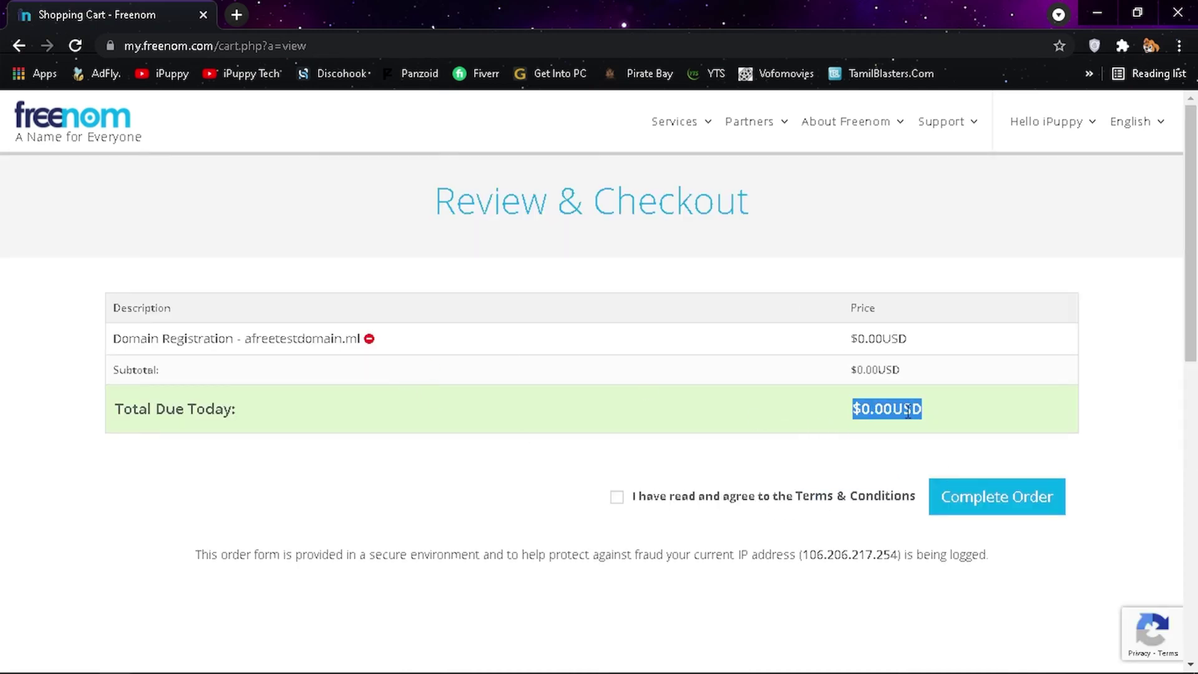
pyautogui.click(907, 411)
pyautogui.click(616, 497)
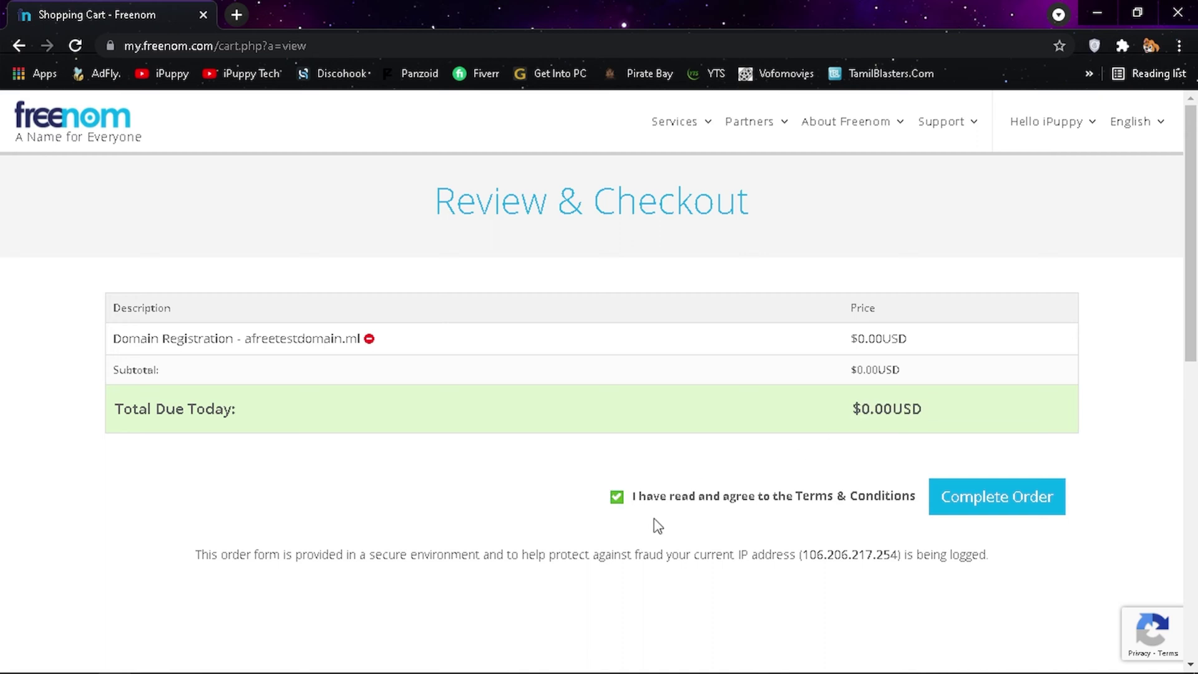
pyautogui.click(1008, 504)
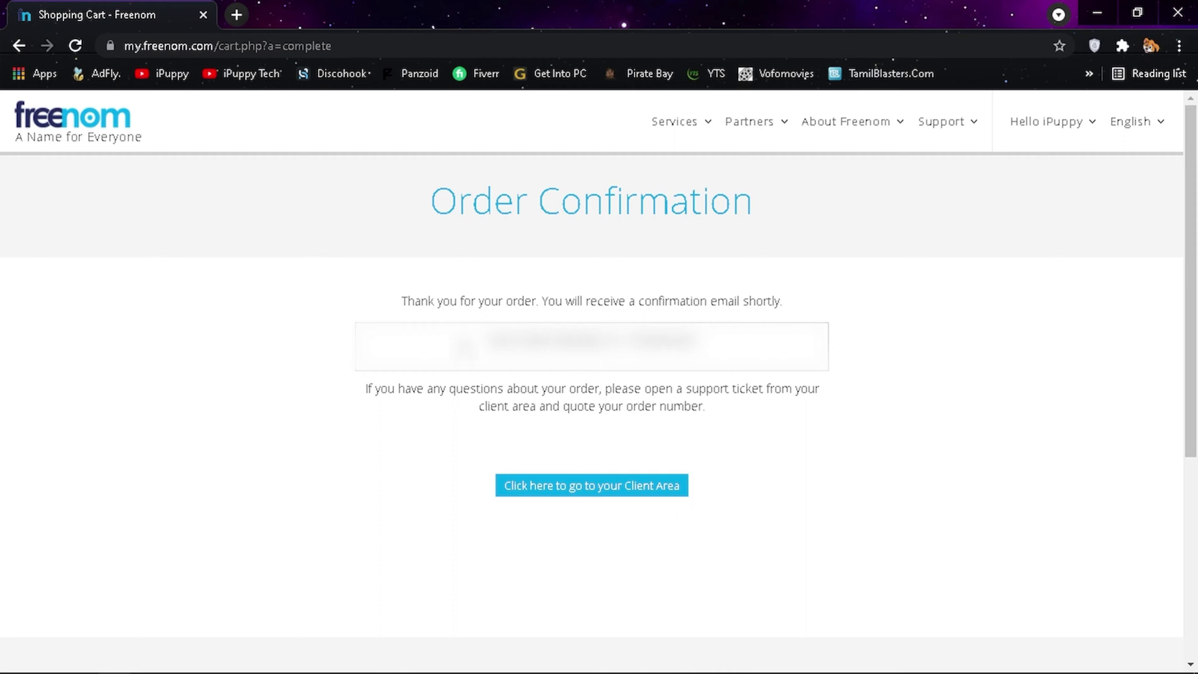
pyautogui.moveTo(417, 301); pyautogui.dragTo(705, 323)
pyautogui.click(711, 340)
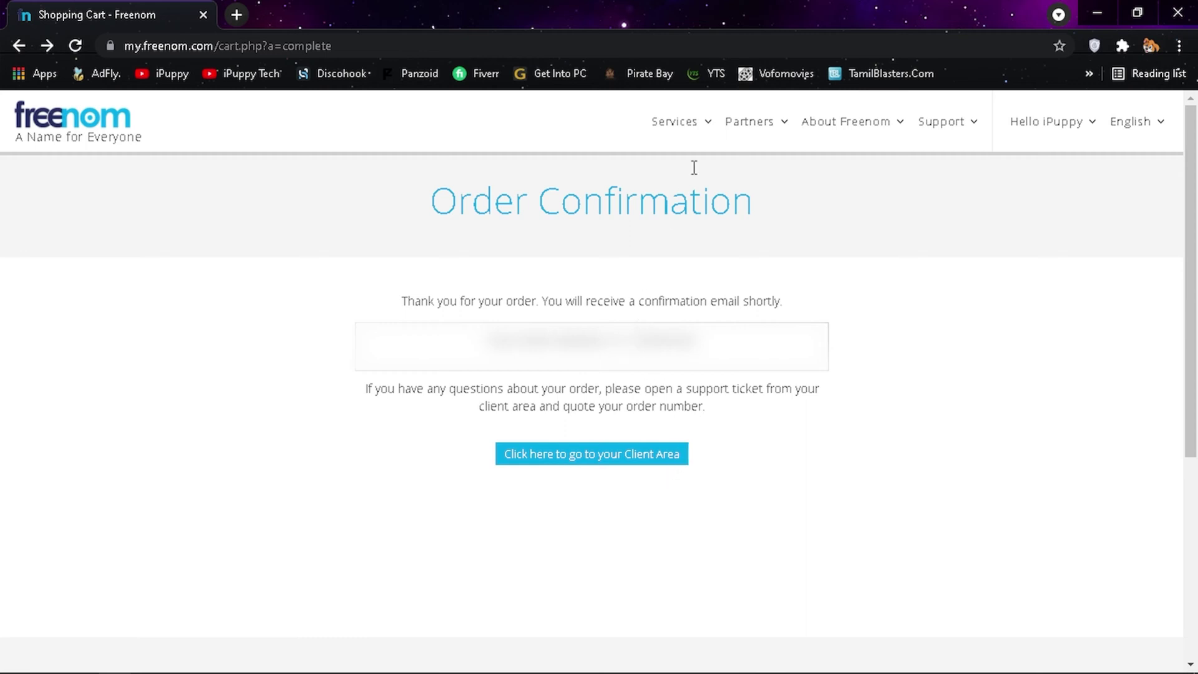
# Confirm afreetestdomain.ml is listed under Services > My Domains, then open a new tab.
pyautogui.click(691, 127)
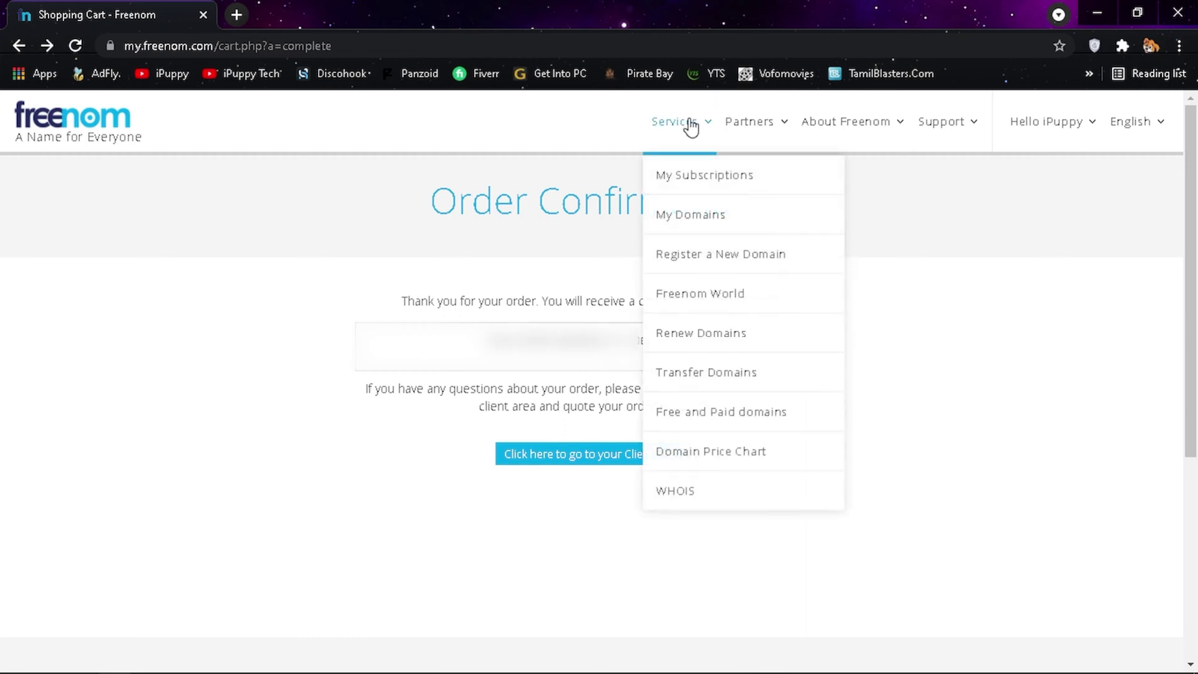
pyautogui.click(683, 221)
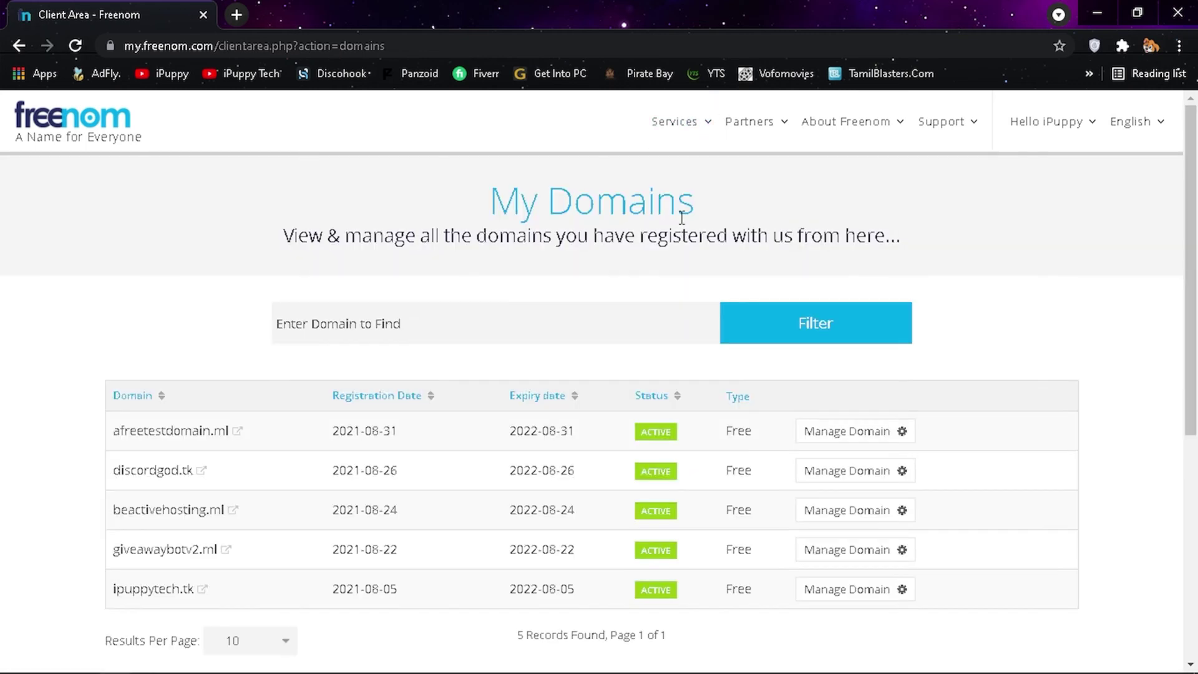
pyautogui.scroll(-1, 681, 218)
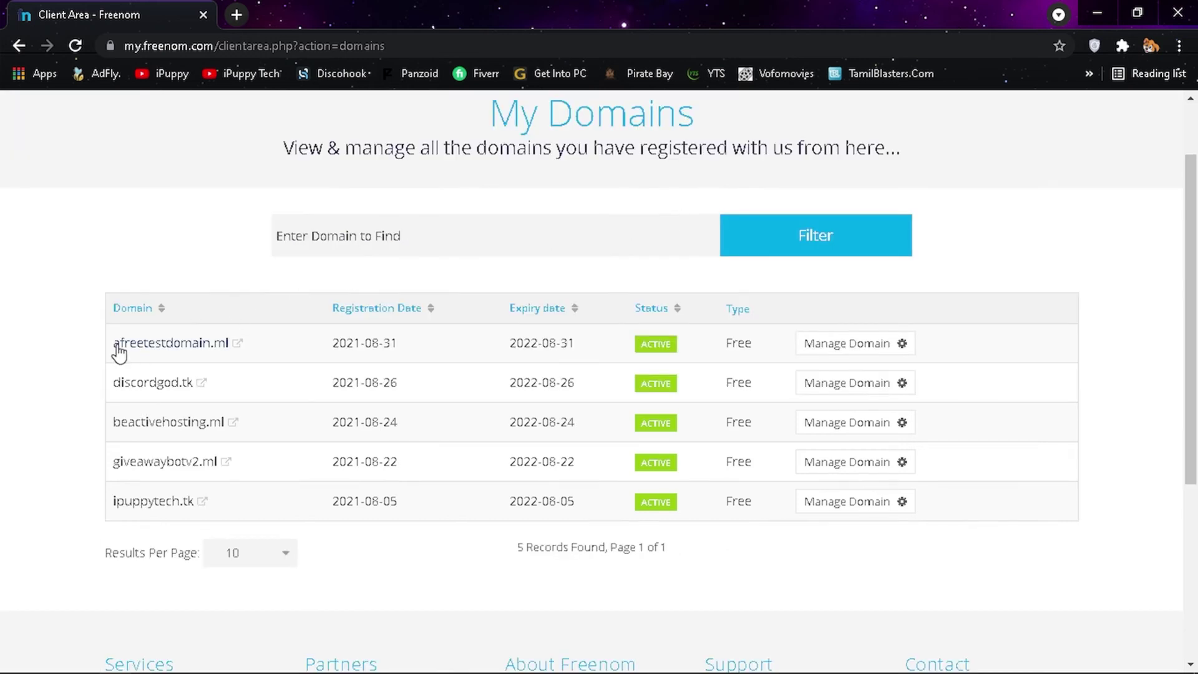
pyautogui.moveTo(112, 344); pyautogui.dragTo(236, 337)
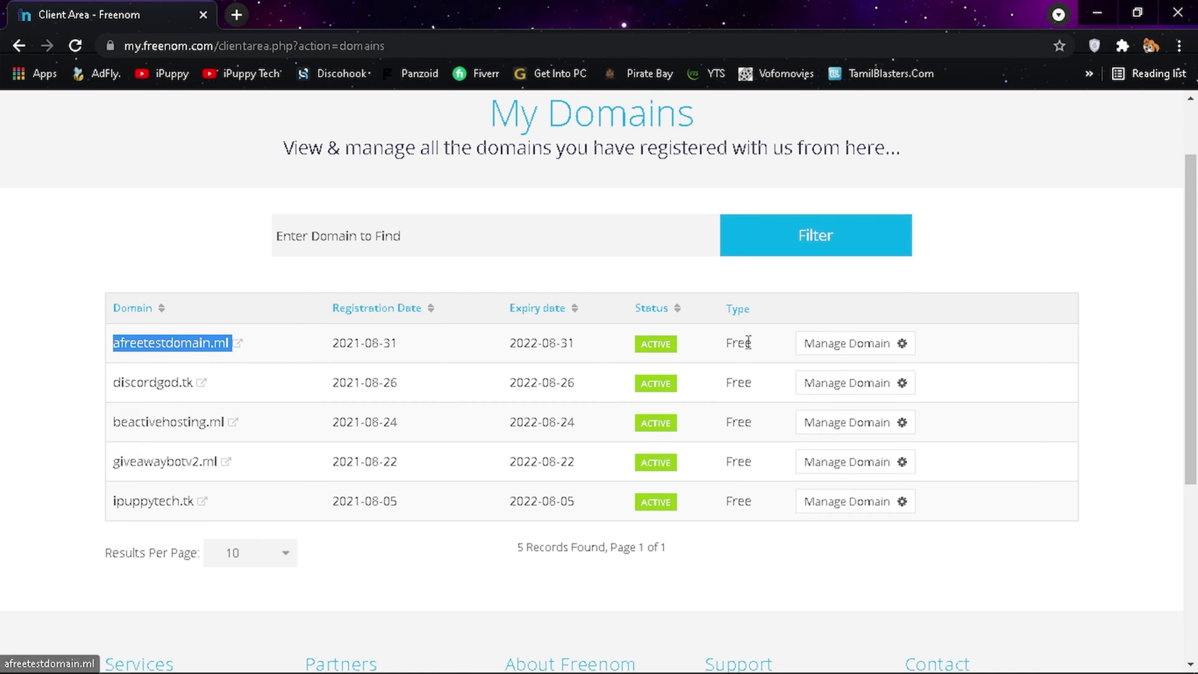
pyautogui.click(208, 289)
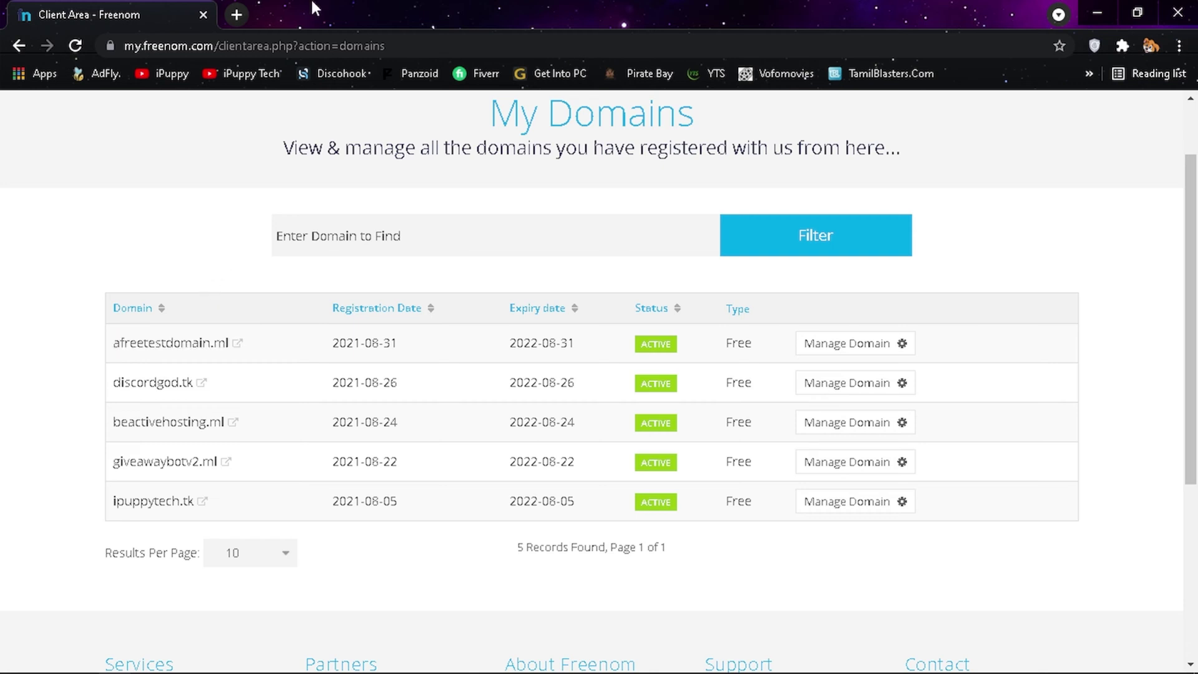
pyautogui.click(237, 14)
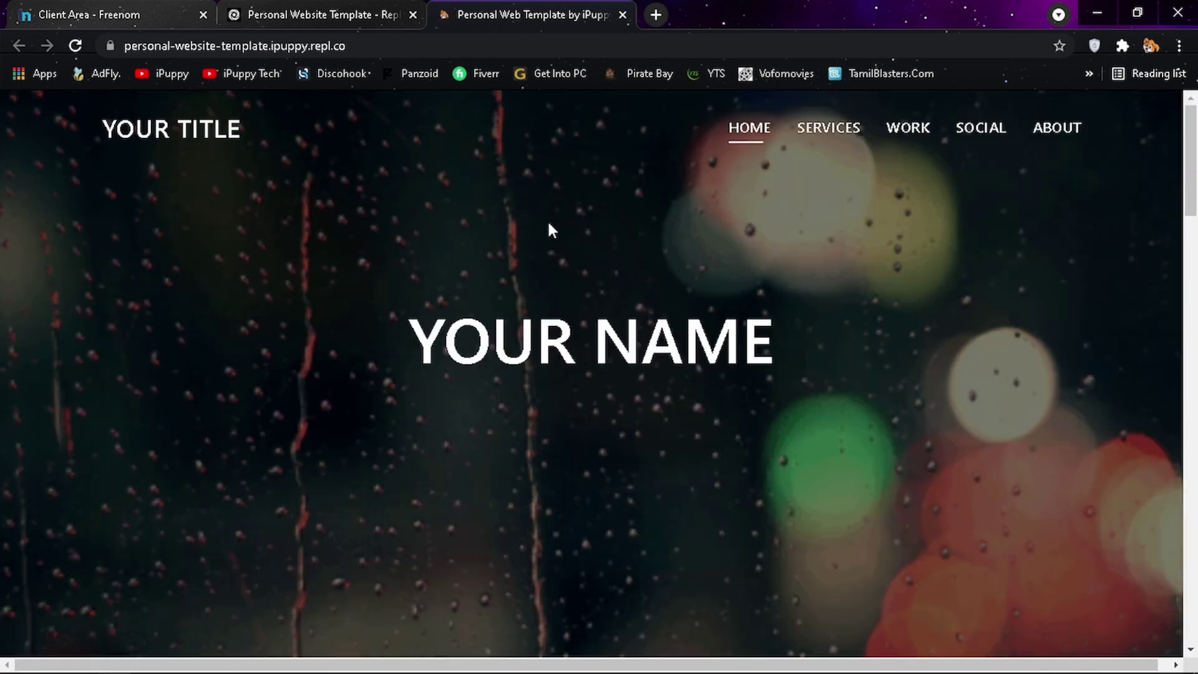
# Scroll the live template site, close its tab, and return to the Replit index.html editor.
pyautogui.scroll(-6, 543, 234)
pyautogui.scroll(-20, 554, 242)
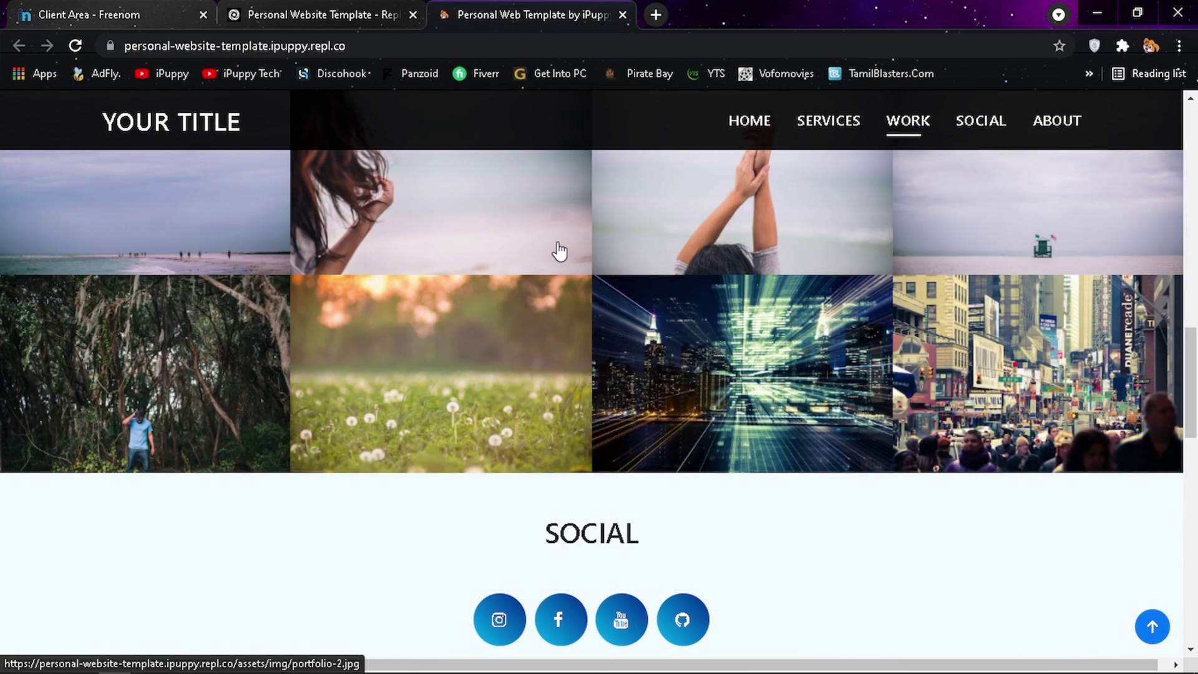
pyautogui.scroll(-5, 563, 255)
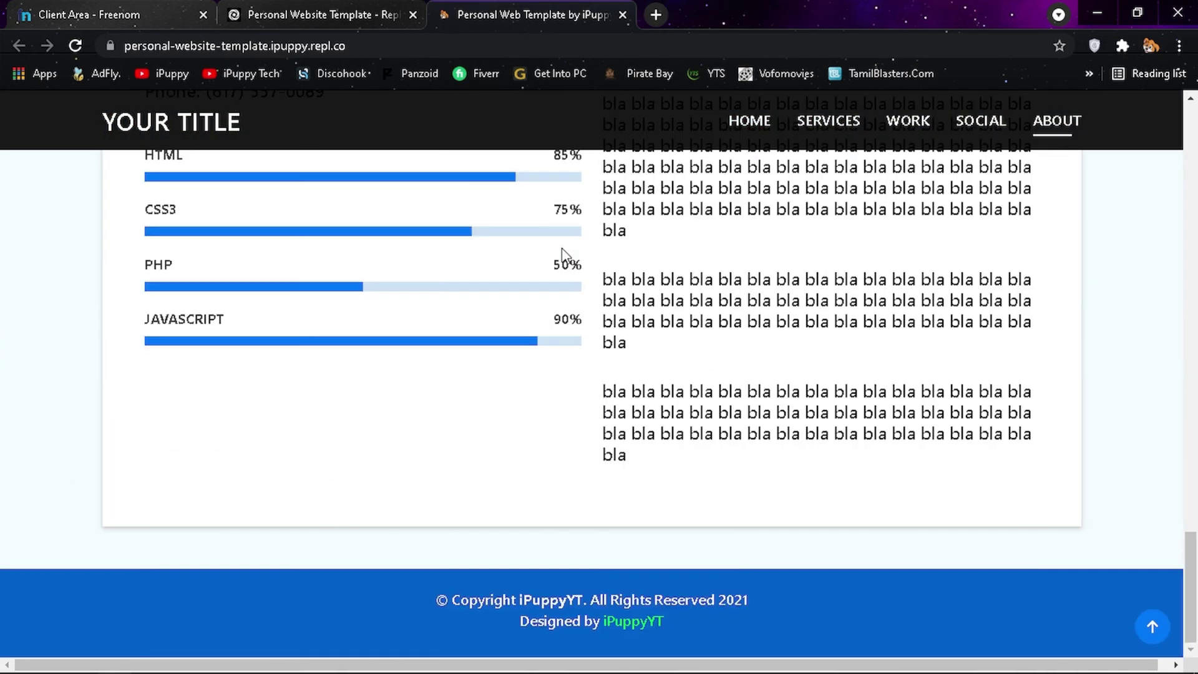
pyautogui.scroll(11, 563, 255)
pyautogui.moveTo(346, 46); pyautogui.dragTo(124, 45)
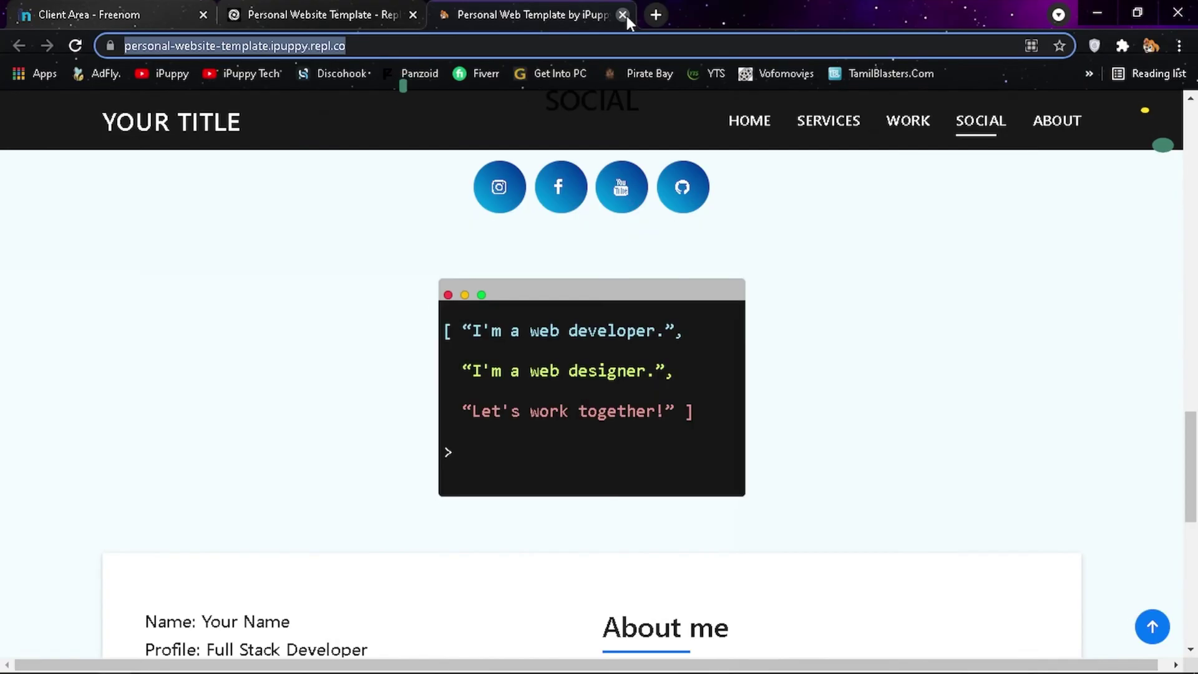
pyautogui.click(627, 16)
pyautogui.click(96, 14)
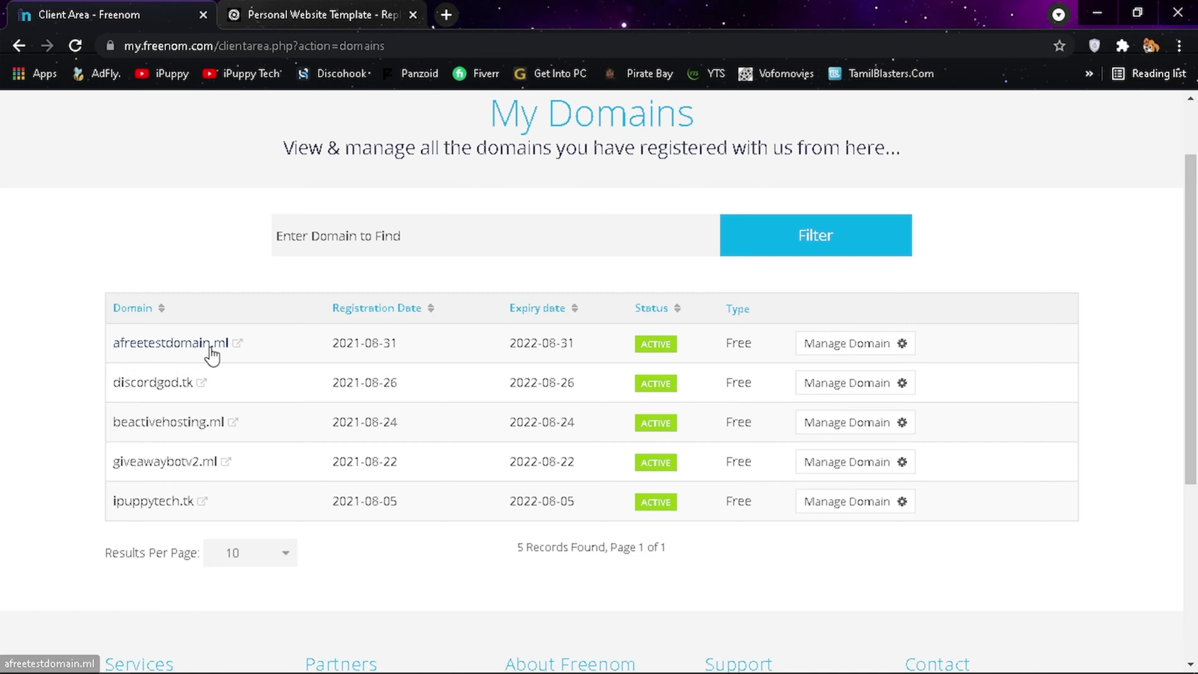
pyautogui.click(275, 8)
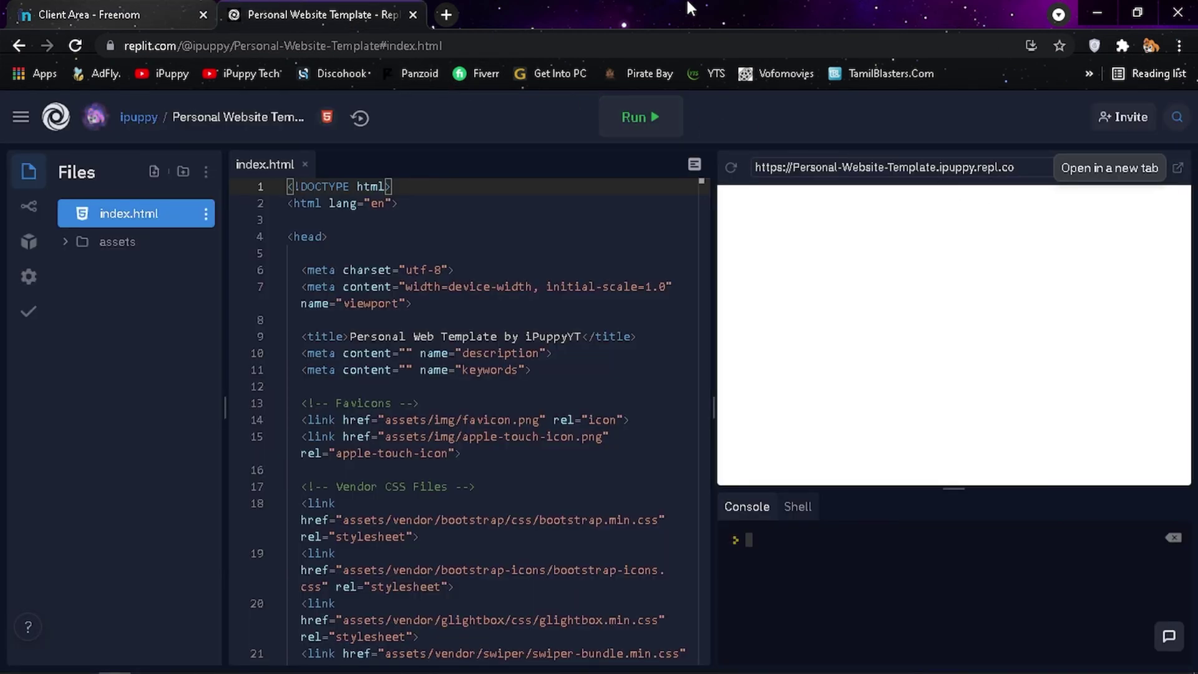
# Open cloudflare.com in a new tab and log in to the account dashboard.
pyautogui.click(444, 15)
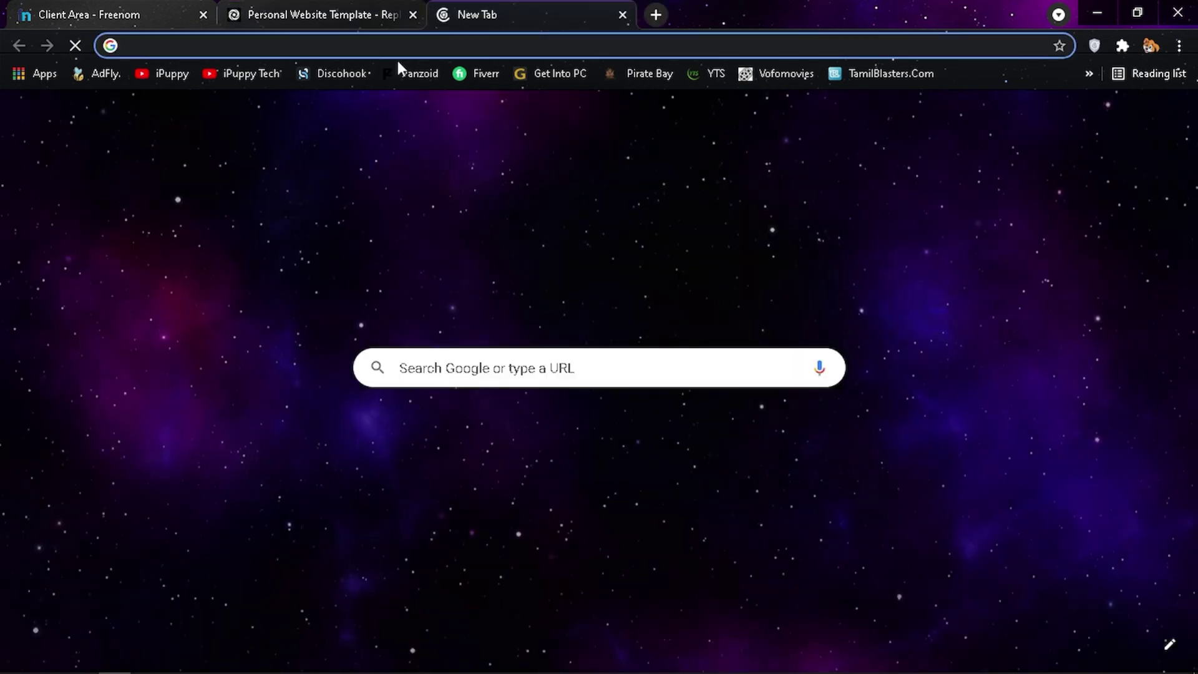
pyautogui.write('cl')
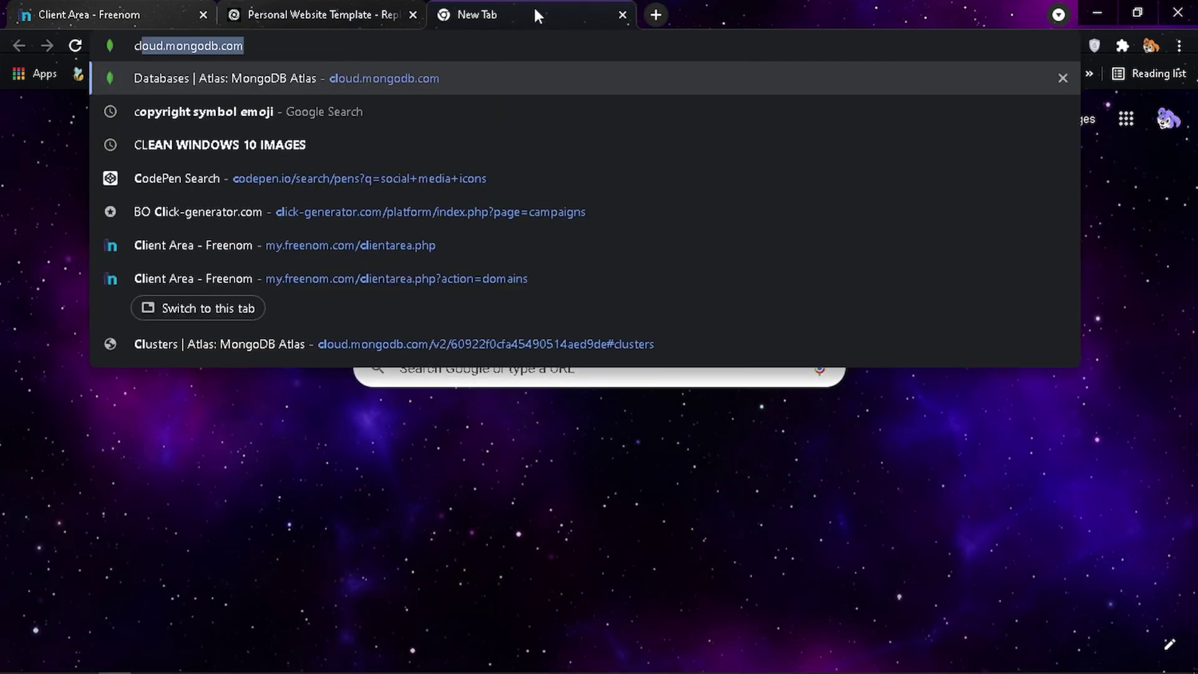
pyautogui.write('oudfl')
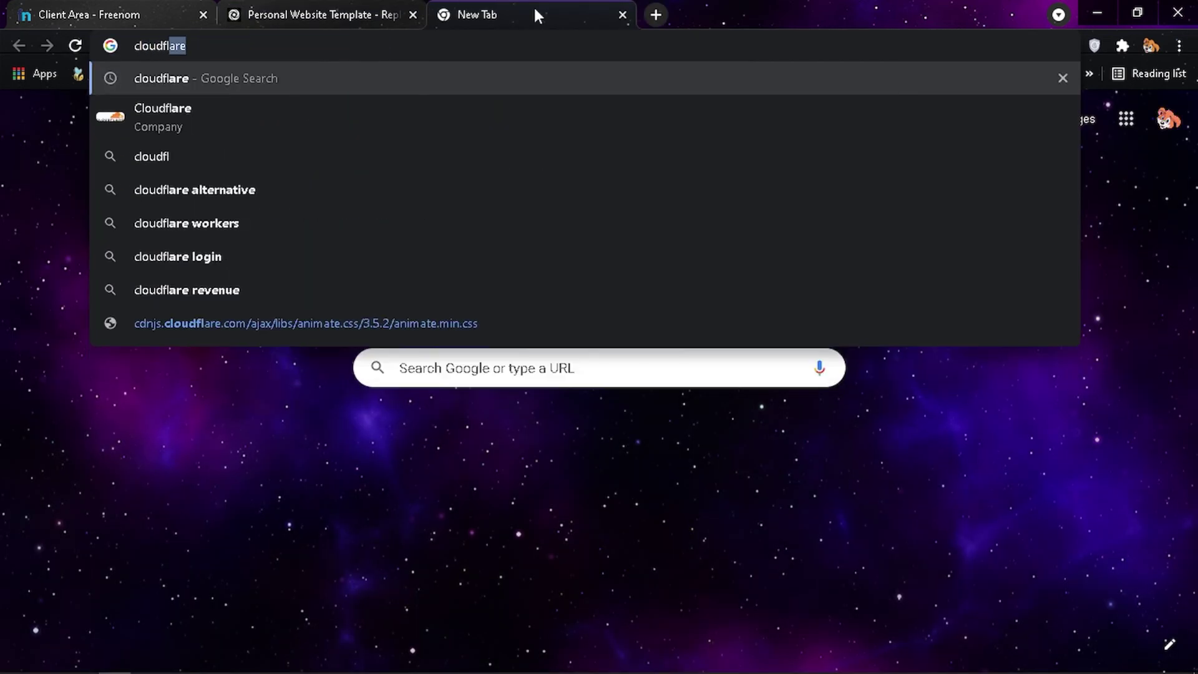
pyautogui.write('are.com')
pyautogui.press('Return')
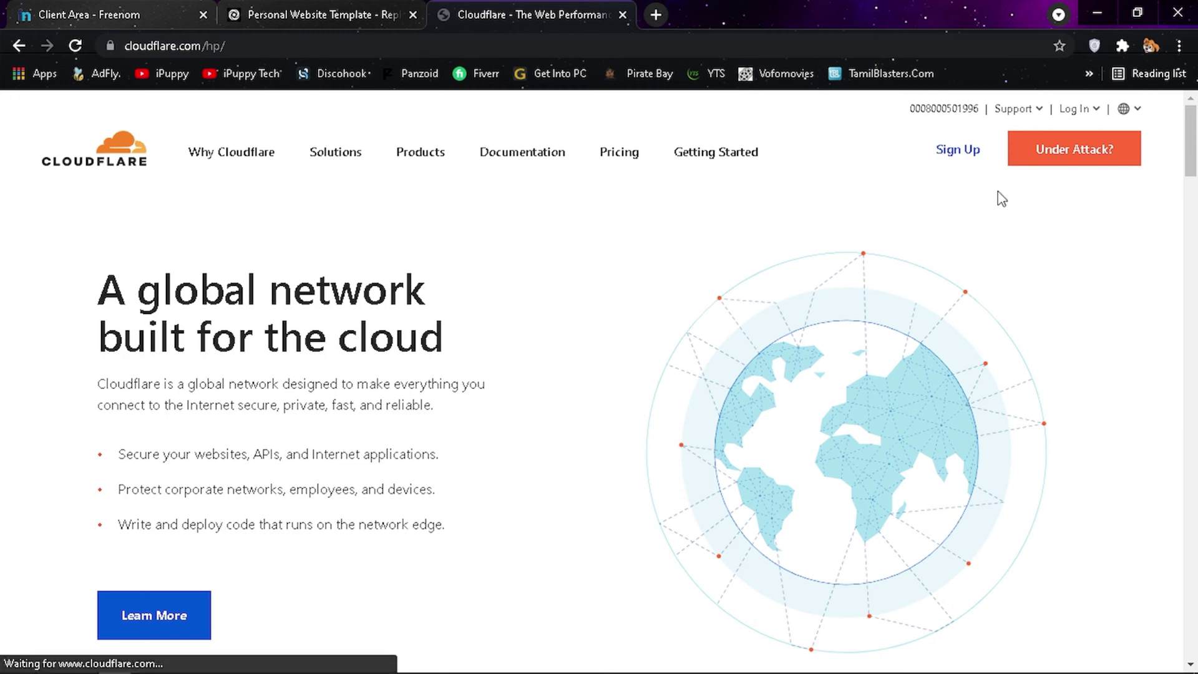
pyautogui.click(958, 151)
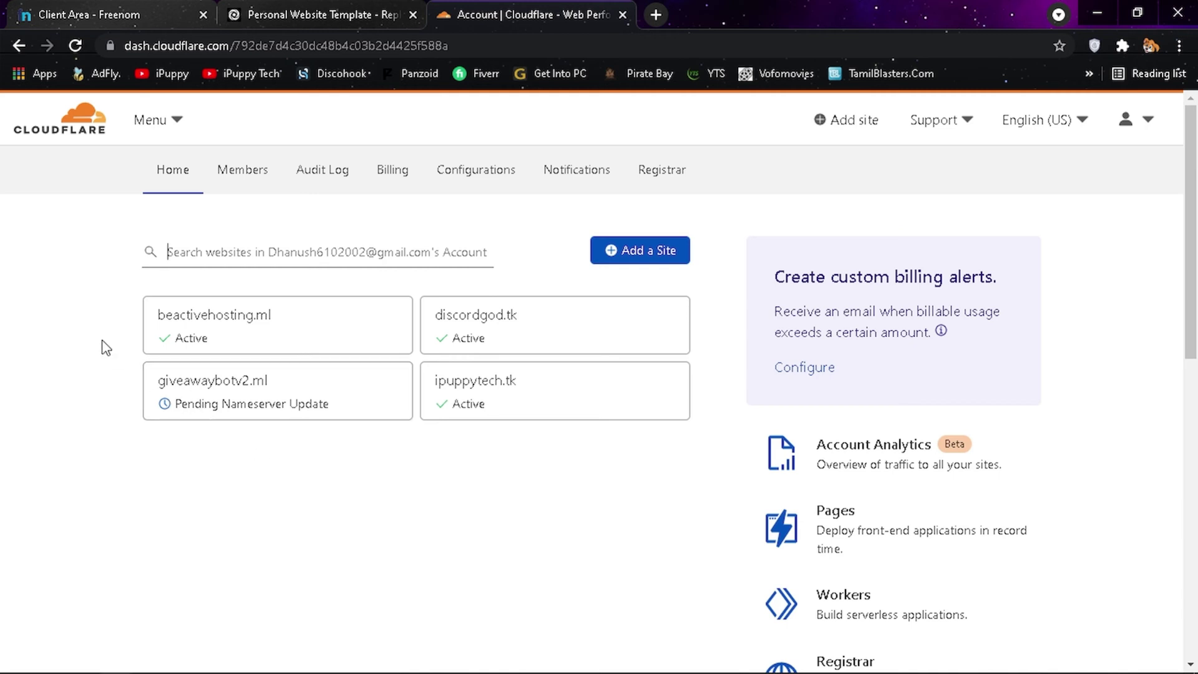
# Copy the afreetestdomain.ml name from its Freenom Manage Domain page title.
pyautogui.click(110, 7)
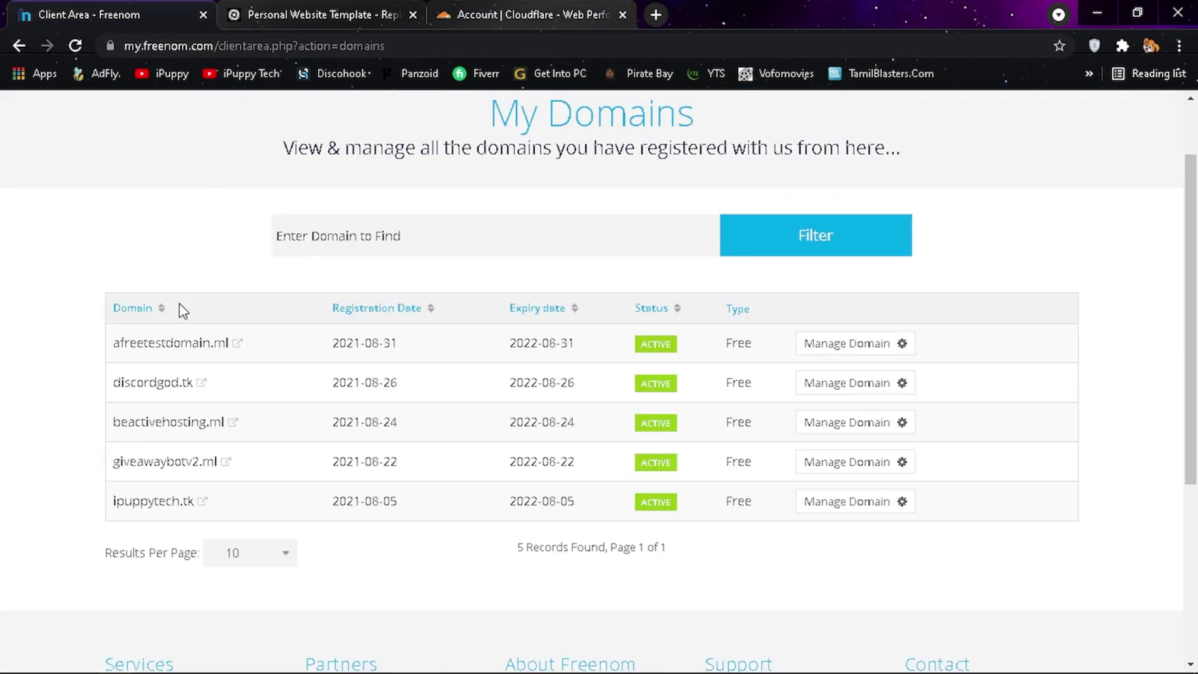
pyautogui.click(846, 350)
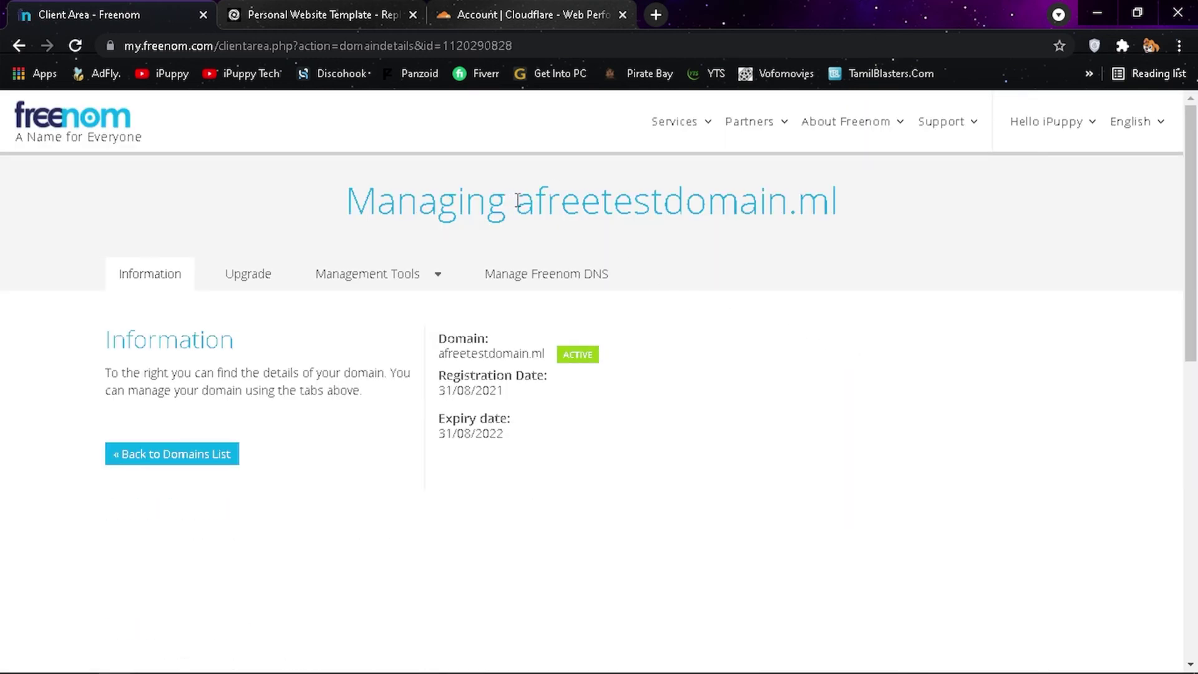
pyautogui.moveTo(527, 198); pyautogui.dragTo(838, 211)
pyautogui.rightClick(643, 205)
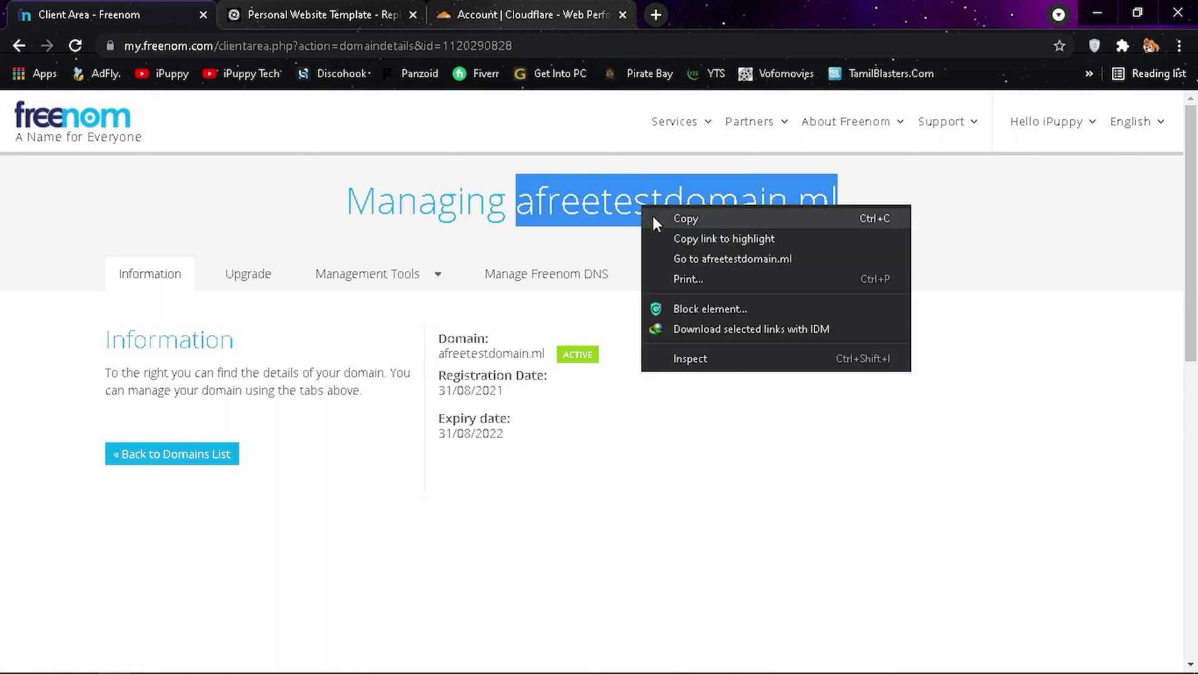
pyautogui.click(672, 220)
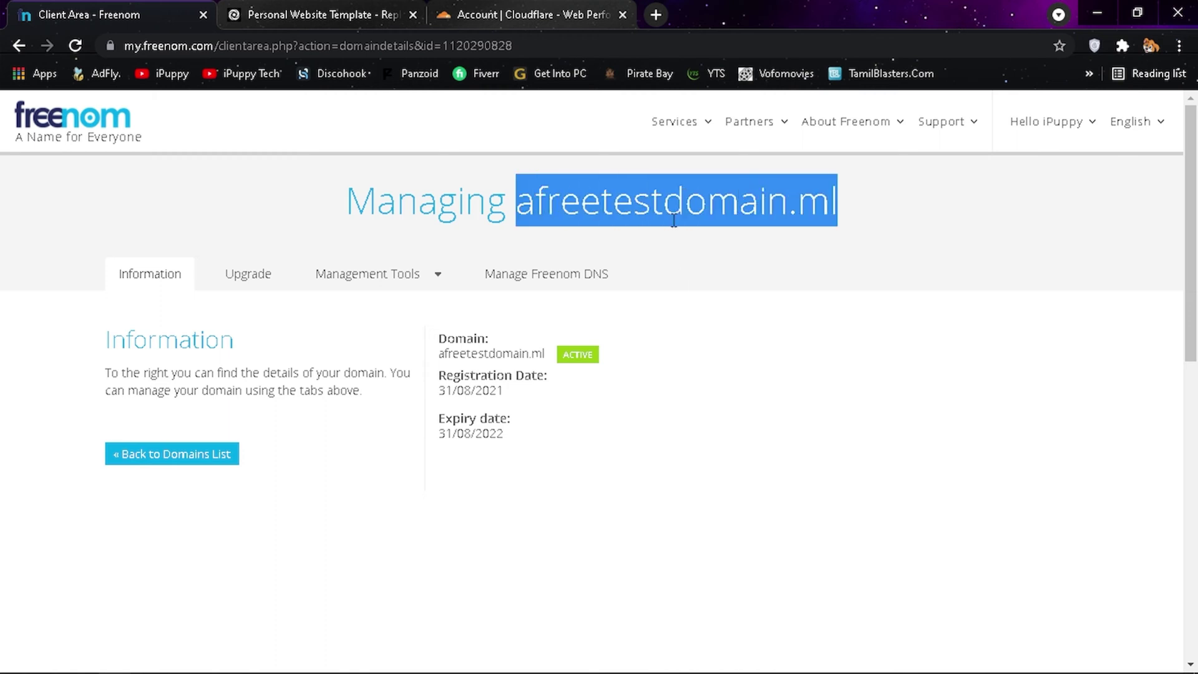
pyautogui.click(276, 13)
# Paste afreetestdomain.ml into Cloudflare's Add a Site field and submit it.
pyautogui.click(559, 13)
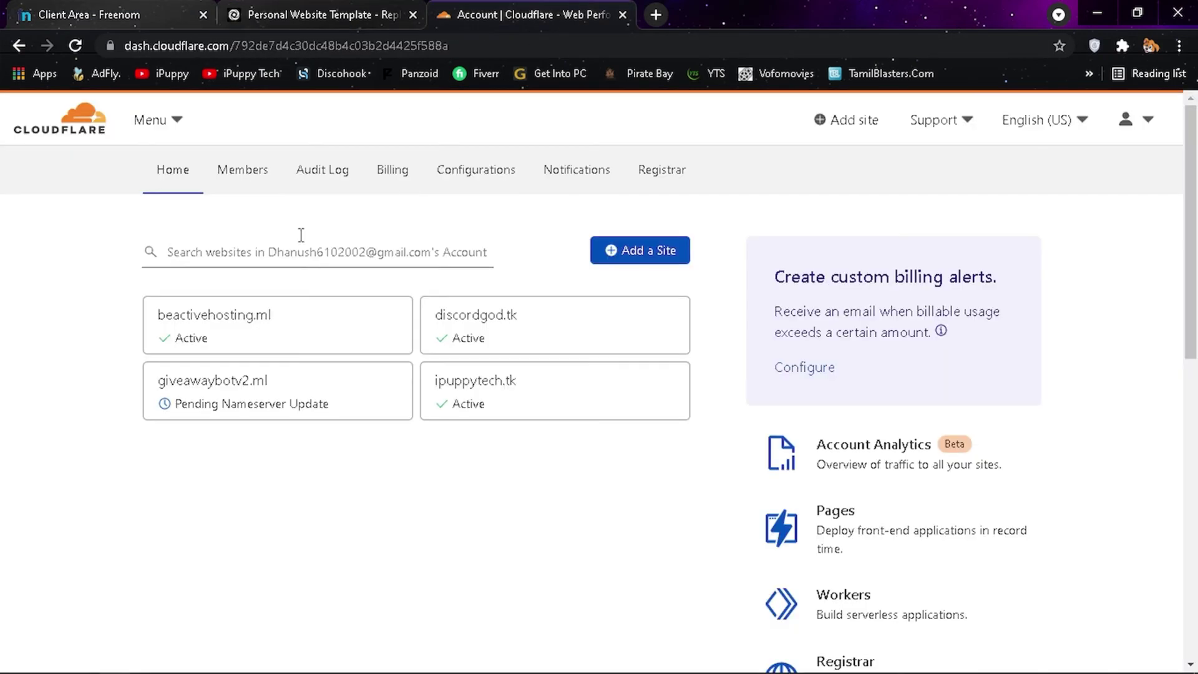
pyautogui.click(623, 257)
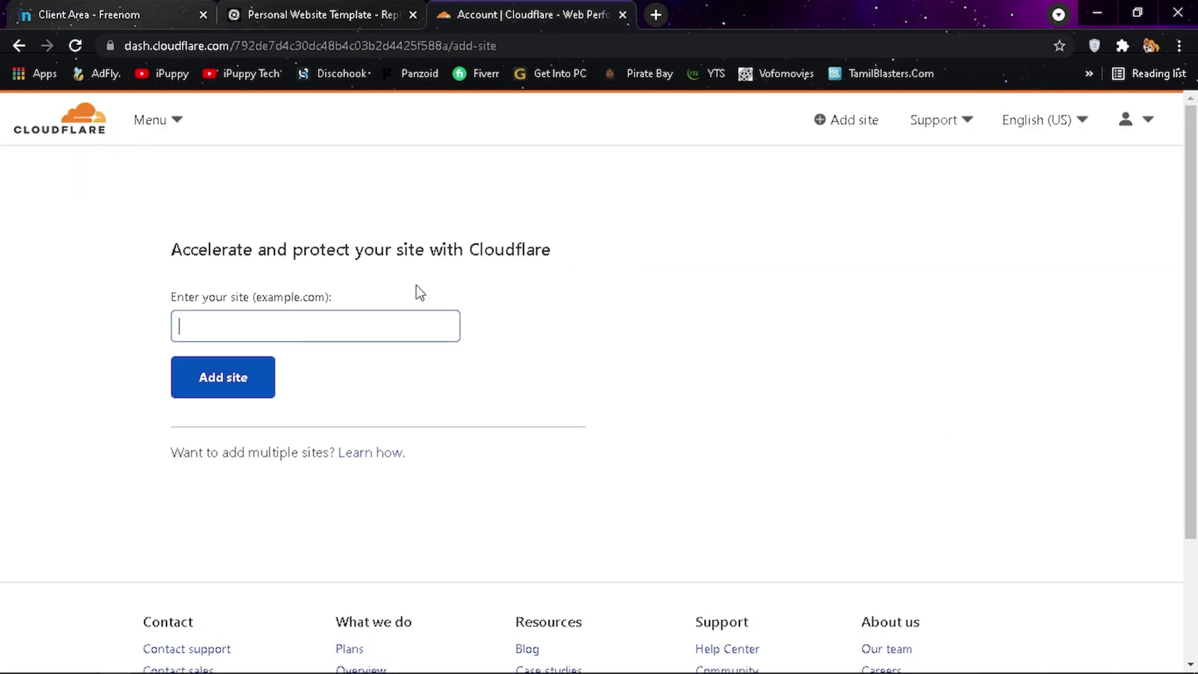
pyautogui.rightClick(259, 323)
pyautogui.click(323, 456)
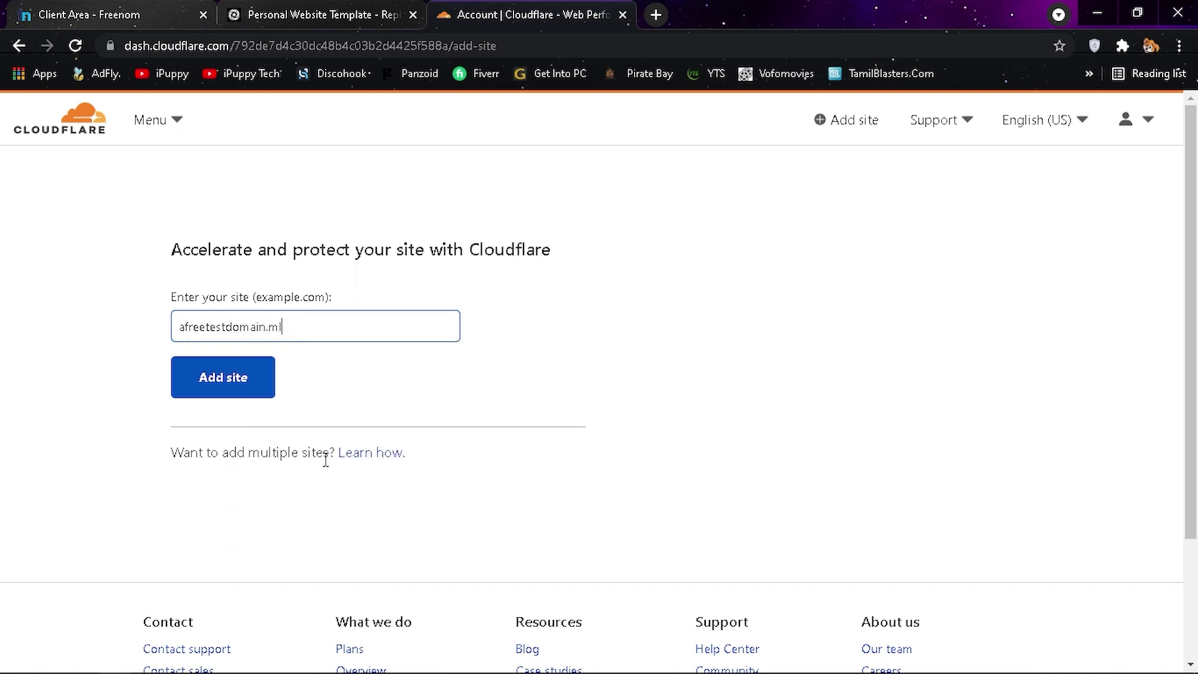
pyautogui.click(237, 374)
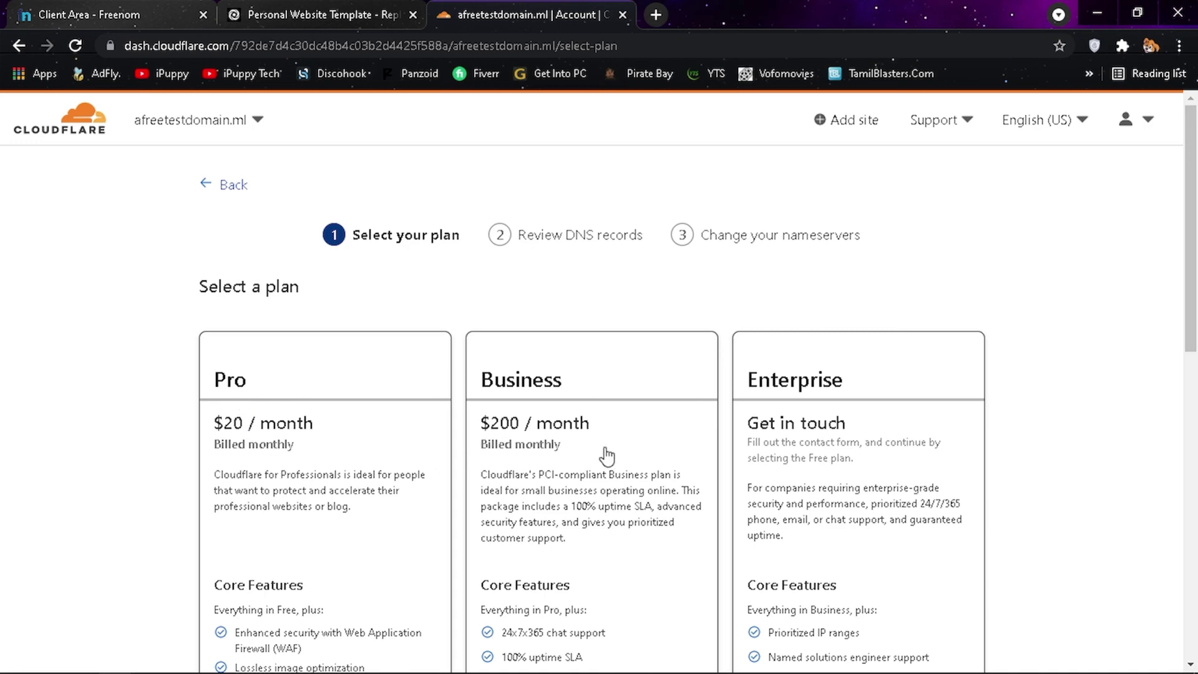
# Choose the Free $0 plan and continue to the DNS records review.
pyautogui.scroll(-4, 668, 478)
pyautogui.scroll(-1, 666, 477)
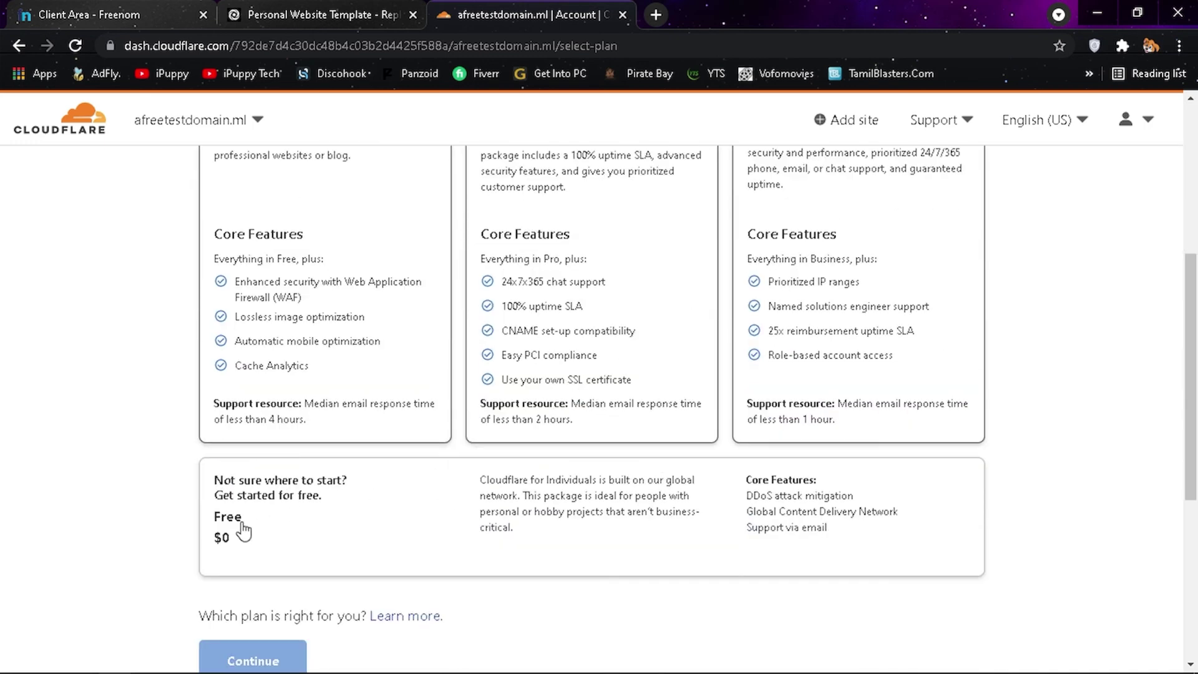
pyautogui.click(306, 536)
pyautogui.scroll(-2, 293, 524)
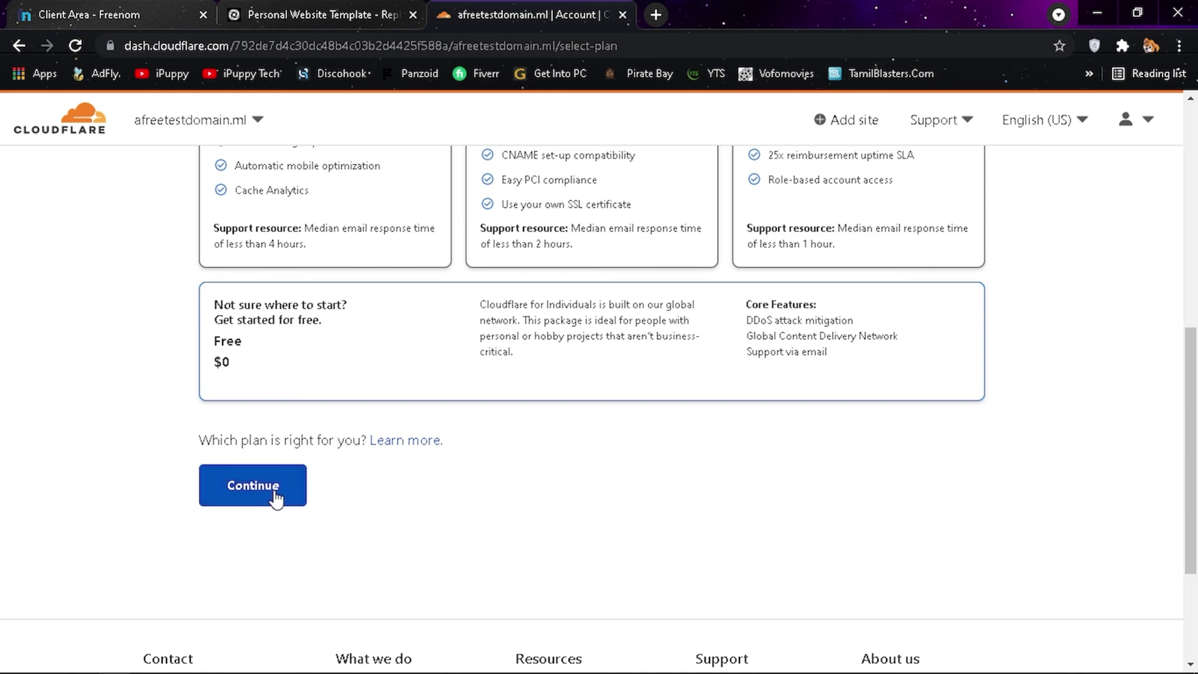
pyautogui.click(276, 497)
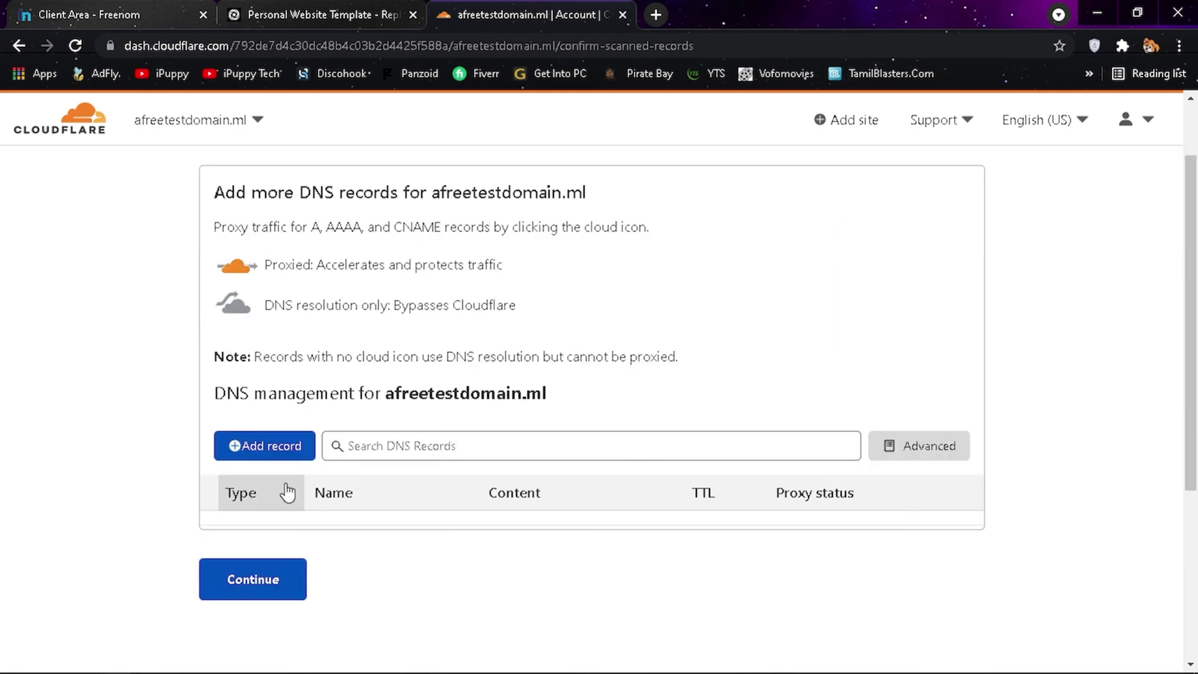
# Save a TXT record with name @ and content 'temporary', correcting the misspelling first.
pyautogui.scroll(-3, 636, 439)
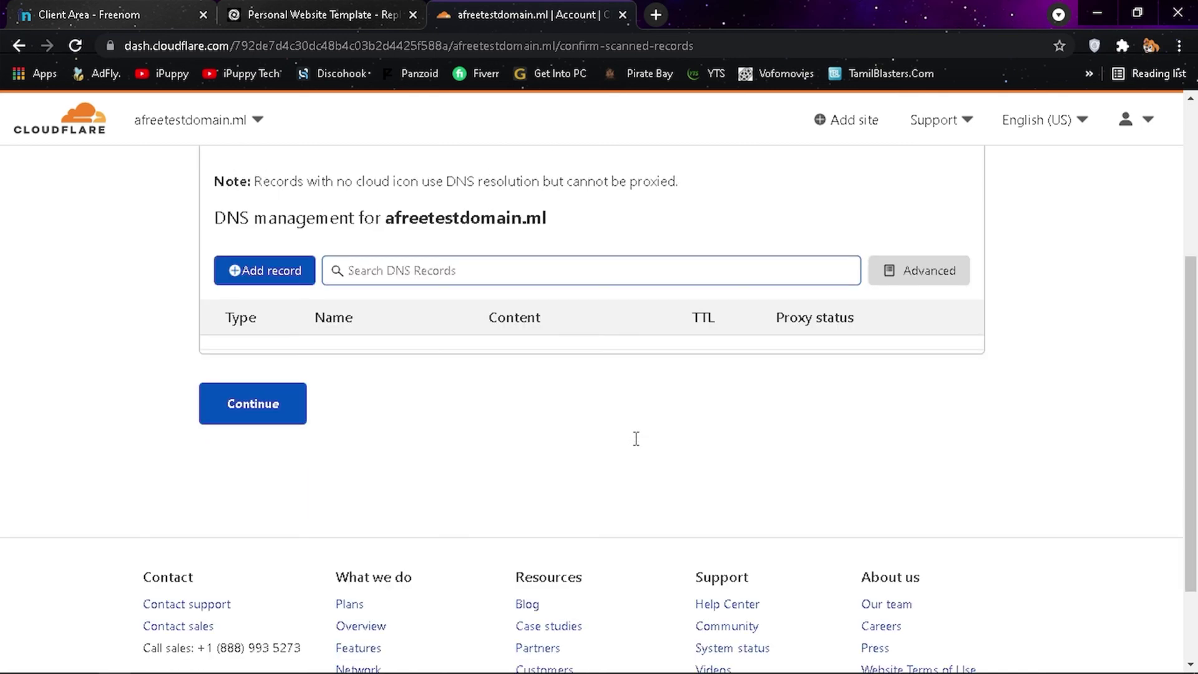
pyautogui.scroll(2, 636, 439)
pyautogui.click(261, 456)
pyautogui.click(272, 551)
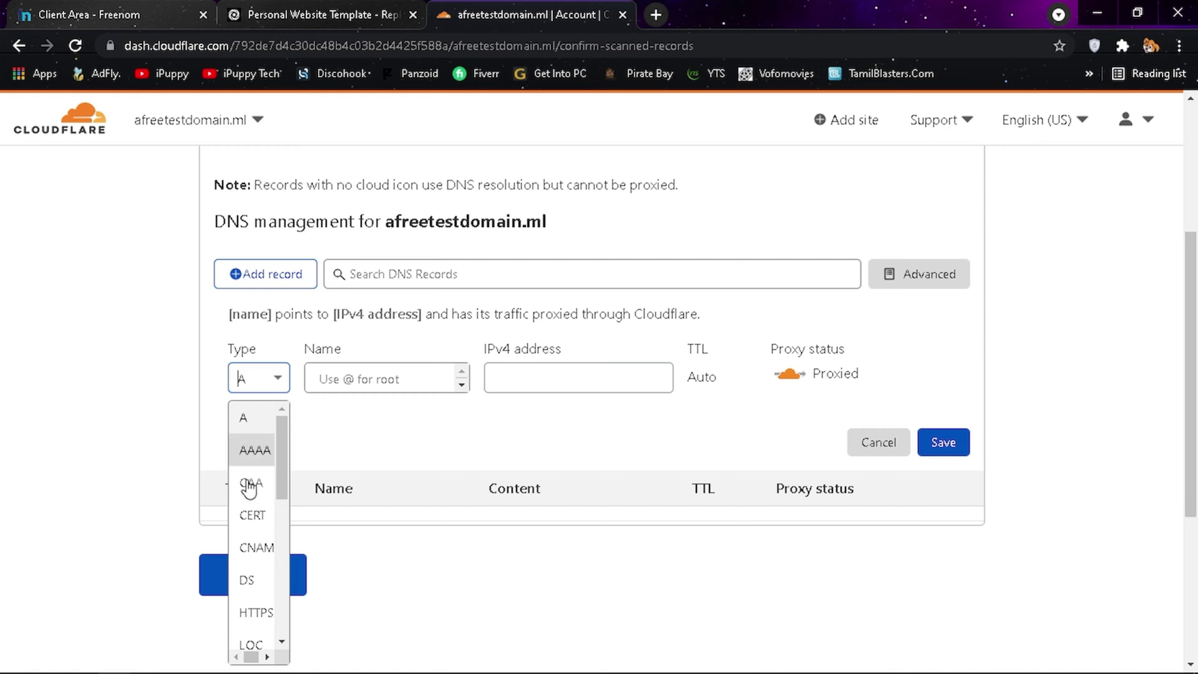
pyautogui.scroll(-6, 248, 524)
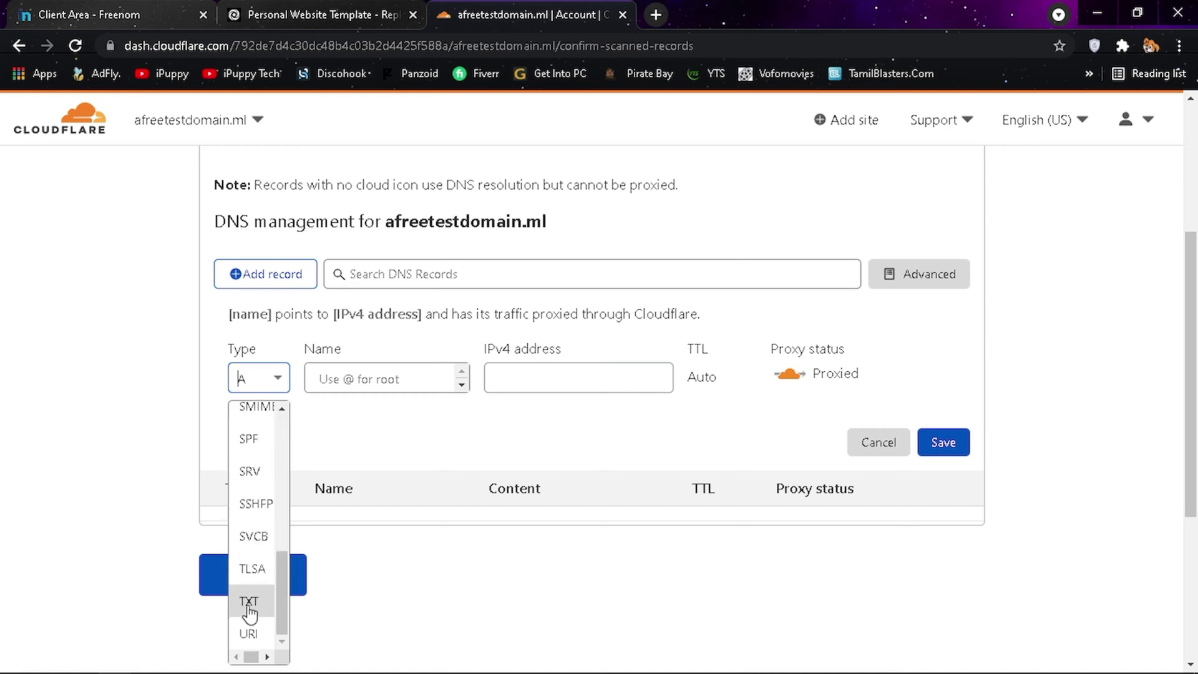
pyautogui.click(254, 605)
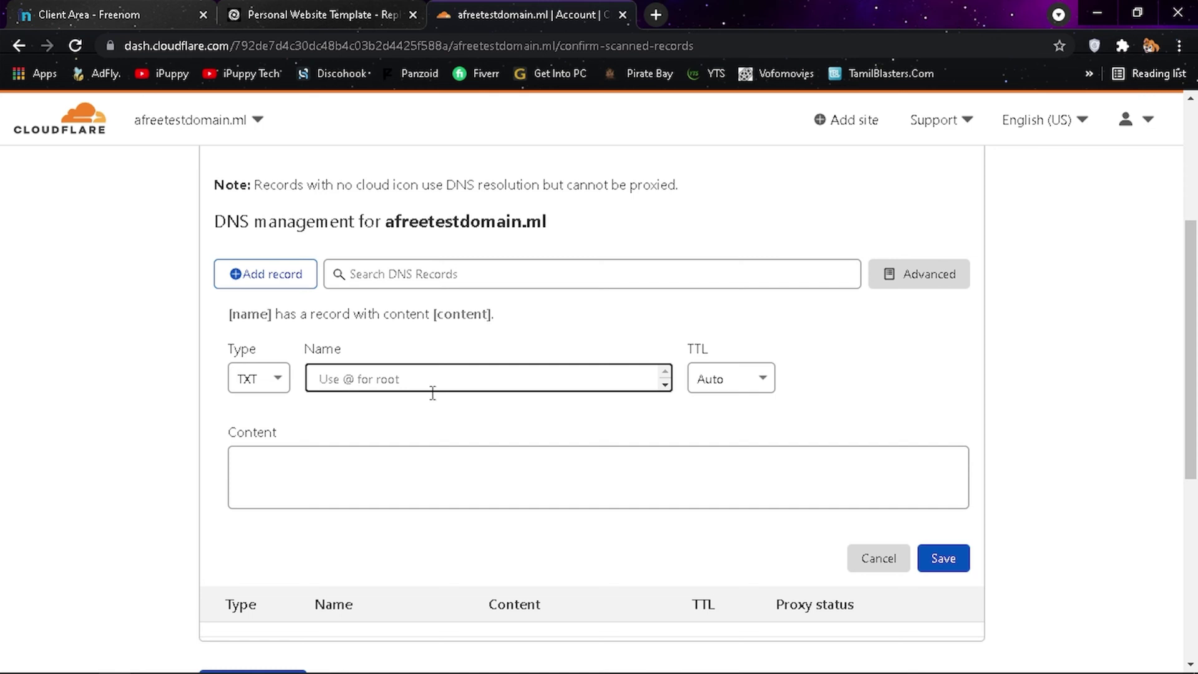
pyautogui.write('@')
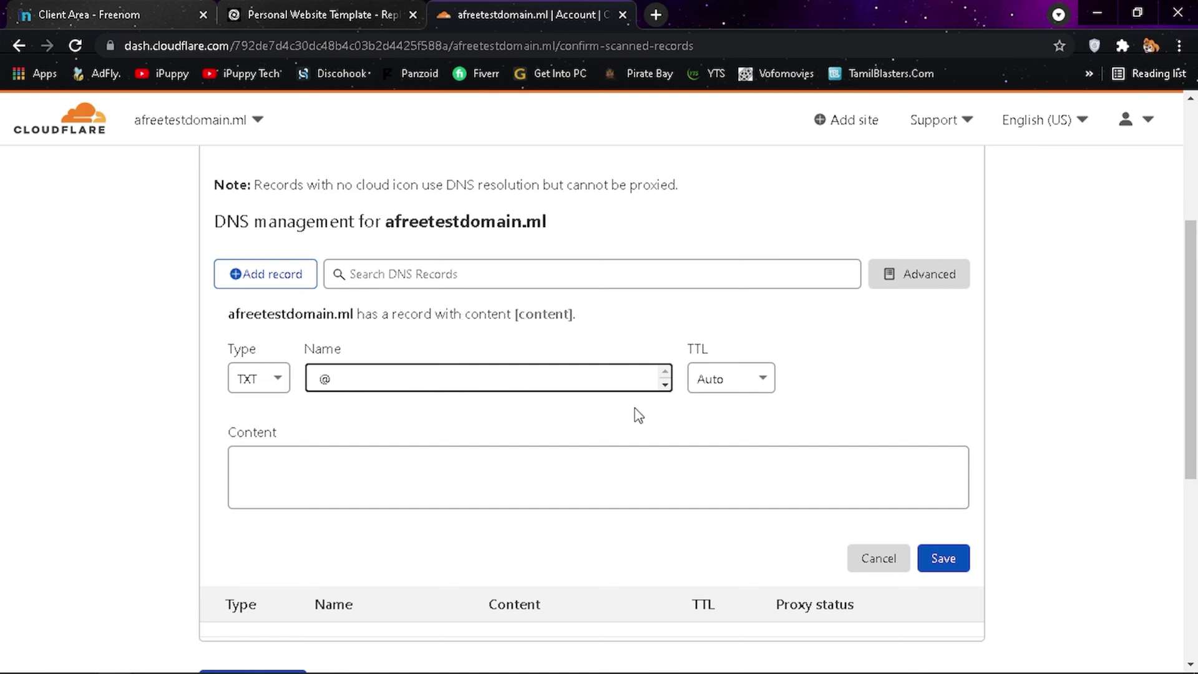
pyautogui.click(375, 476)
pyautogui.write('temp')
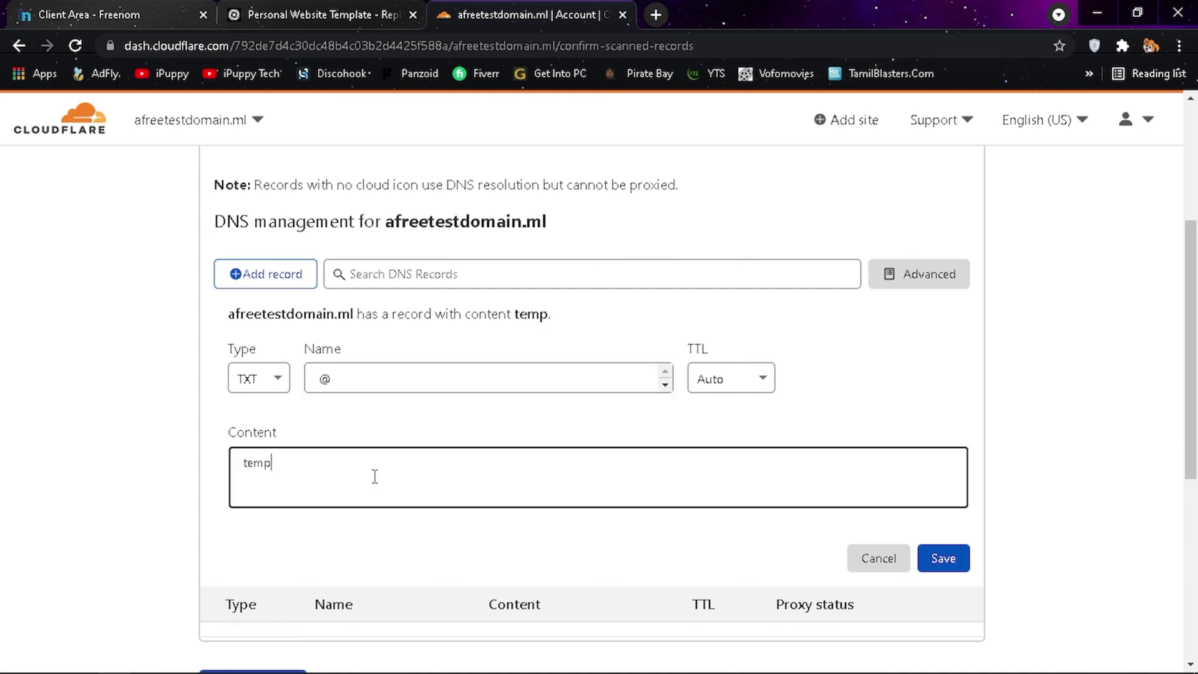
pyautogui.write('roary')
pyautogui.rightClick(290, 470)
pyautogui.click(349, 230)
pyautogui.click(947, 567)
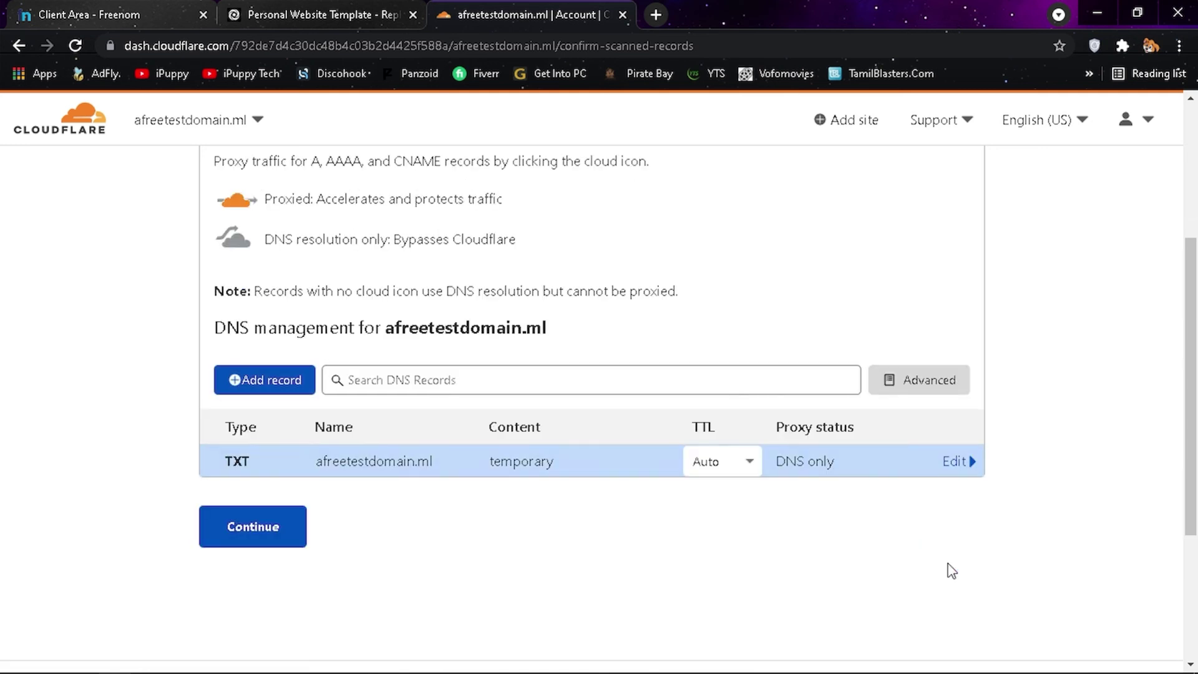
# Continue to Cloudflare's Change your nameservers instructions.
pyautogui.click(269, 536)
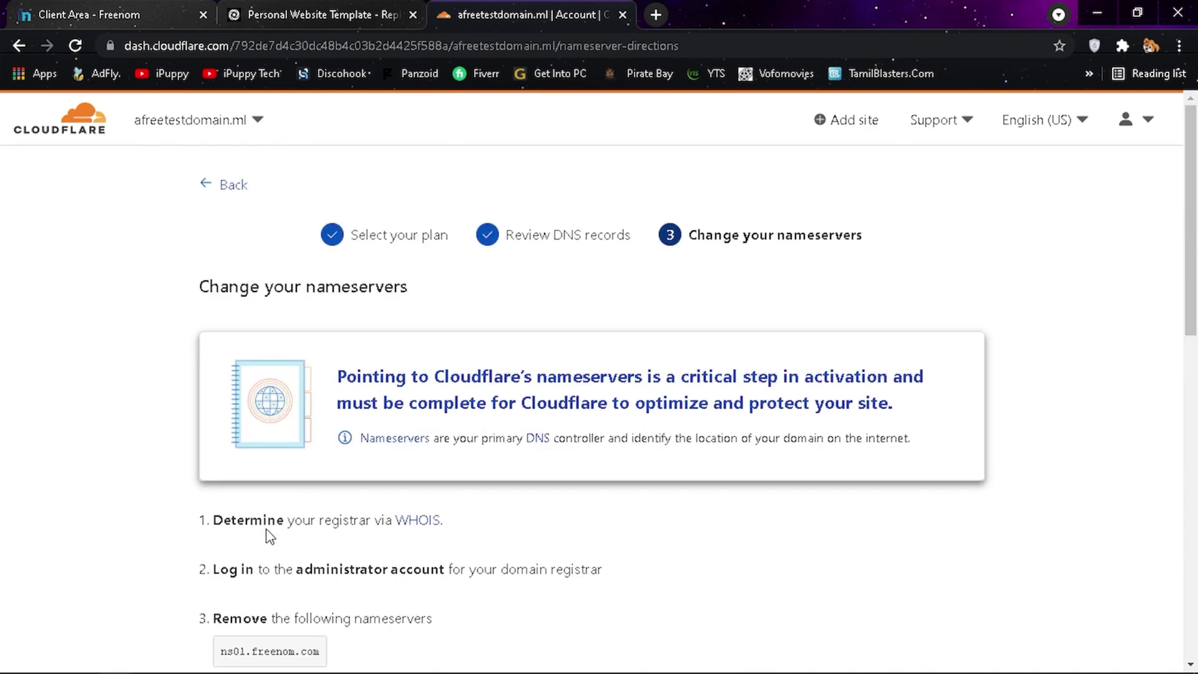
pyautogui.scroll(-3, 339, 562)
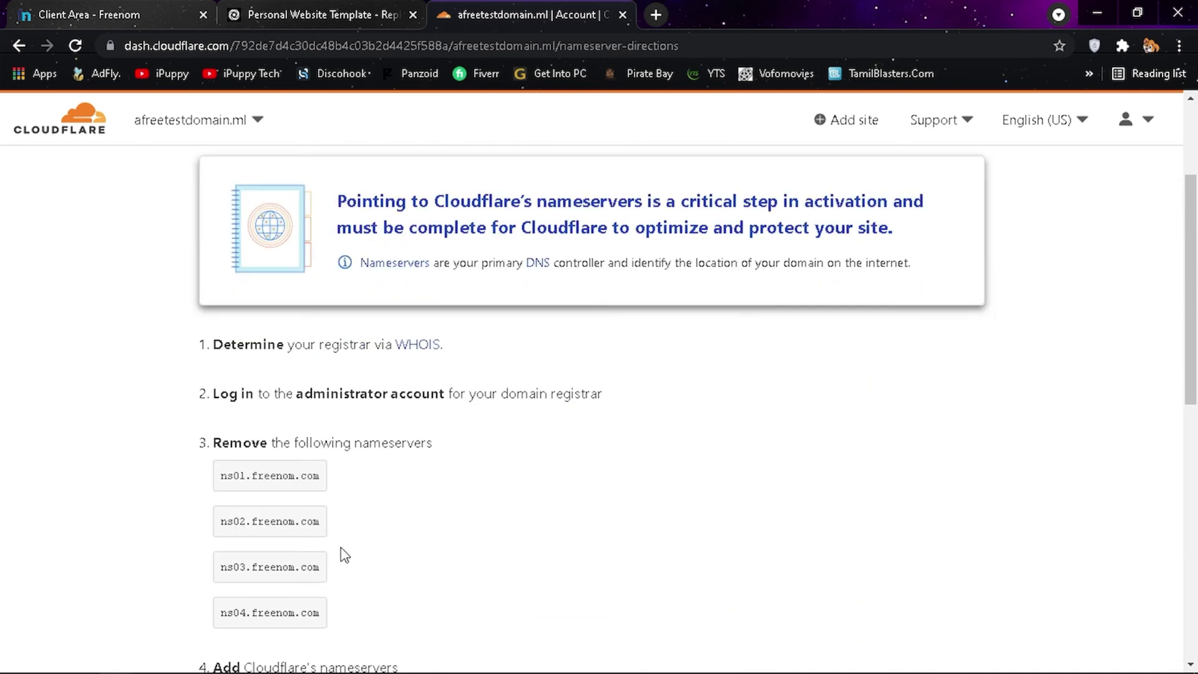
pyautogui.scroll(-4, 340, 552)
pyautogui.scroll(3, 345, 552)
pyautogui.scroll(2, 342, 548)
pyautogui.scroll(-6, 342, 548)
# Copy the first assigned nameserver, rajeev.ns.cloudflare.com.
pyautogui.moveTo(294, 360); pyautogui.dragTo(397, 361)
pyautogui.click(454, 368)
pyautogui.moveTo(279, 414); pyautogui.dragTo(375, 422)
pyautogui.click(368, 393)
pyautogui.moveTo(293, 362); pyautogui.dragTo(427, 360)
pyautogui.rightClick(418, 359)
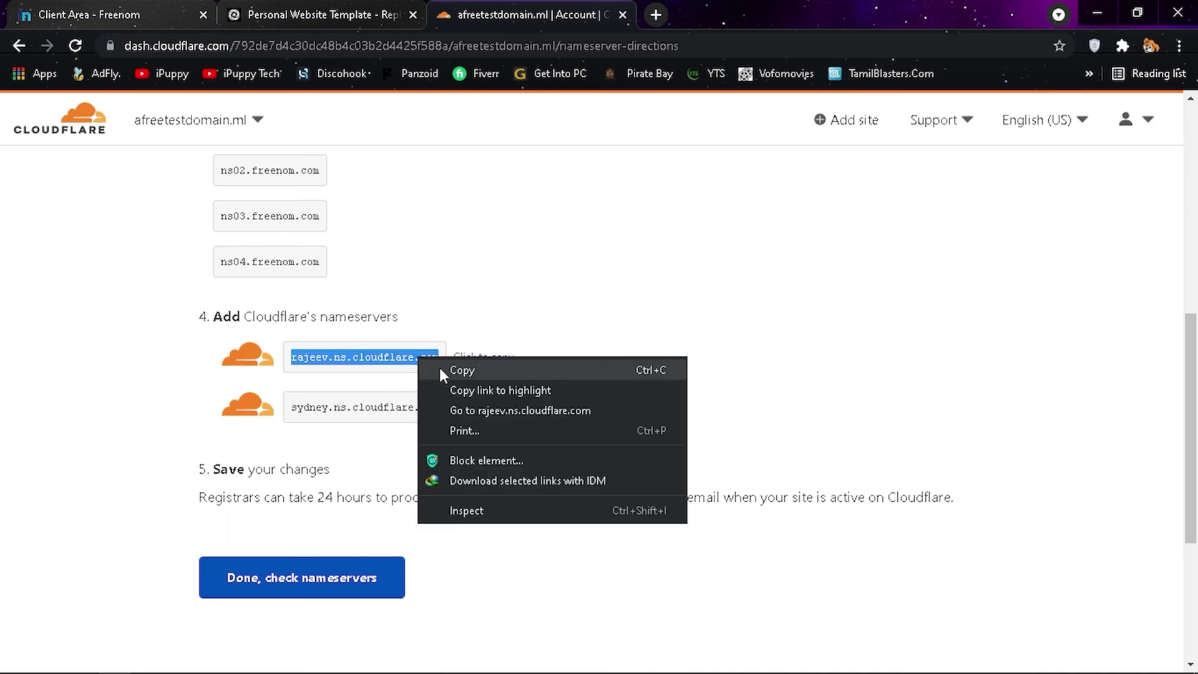
pyautogui.click(448, 372)
# Switch afreetestdomain.ml to custom nameservers and paste rajeev.ns.cloudflare.com as Nameserver 1.
pyautogui.click(167, 8)
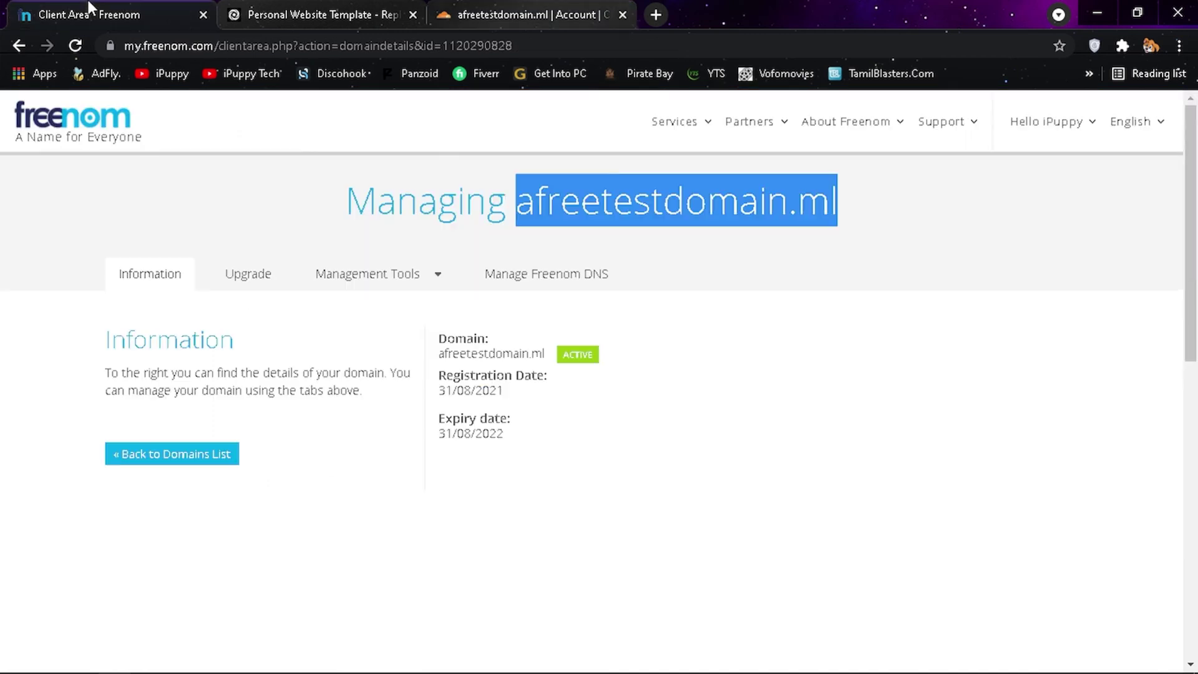
pyautogui.click(339, 218)
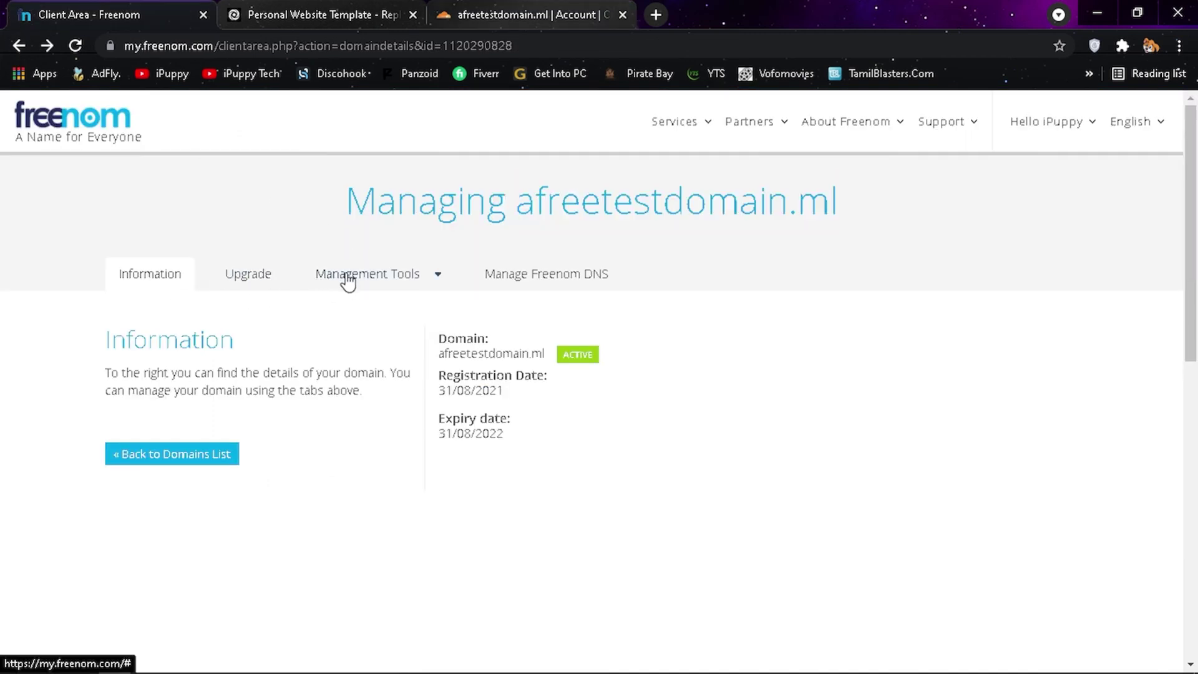
pyautogui.click(318, 278)
pyautogui.click(386, 321)
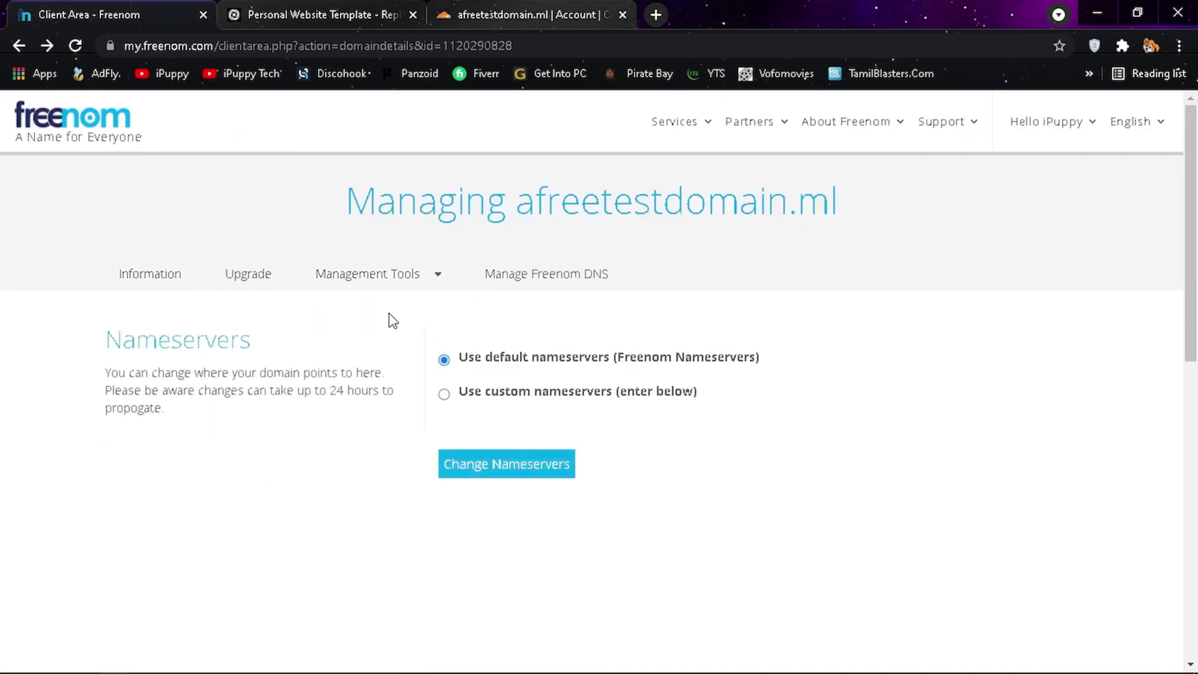
pyautogui.click(445, 396)
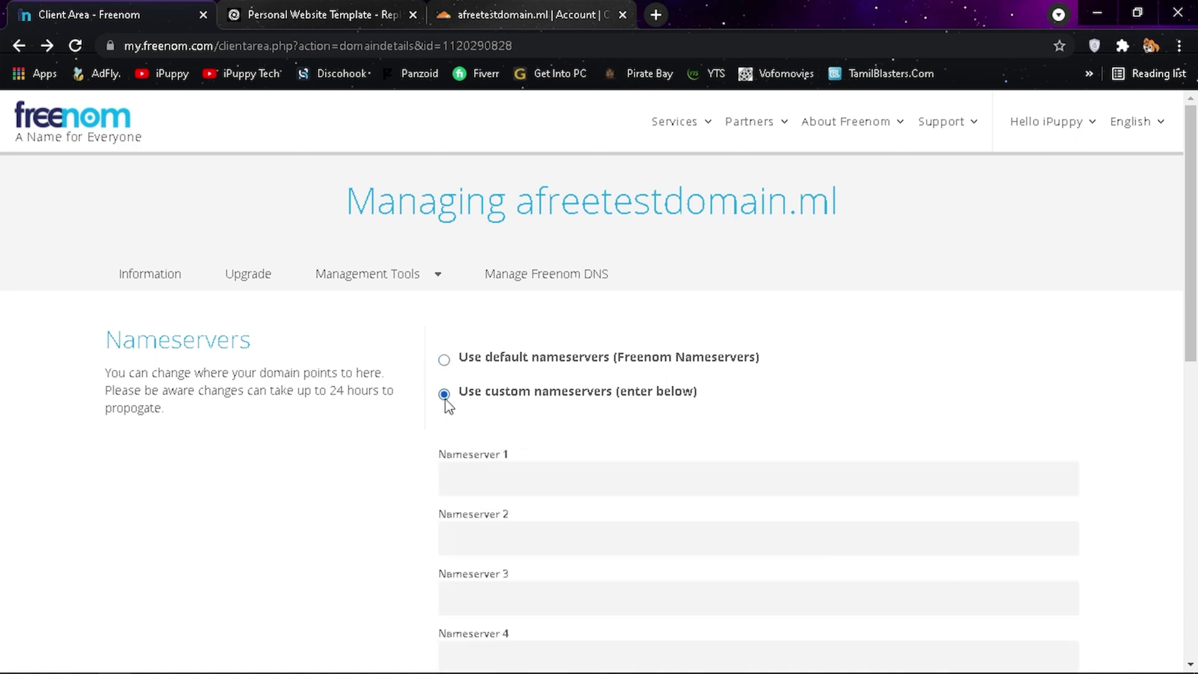
pyautogui.scroll(-3, 474, 412)
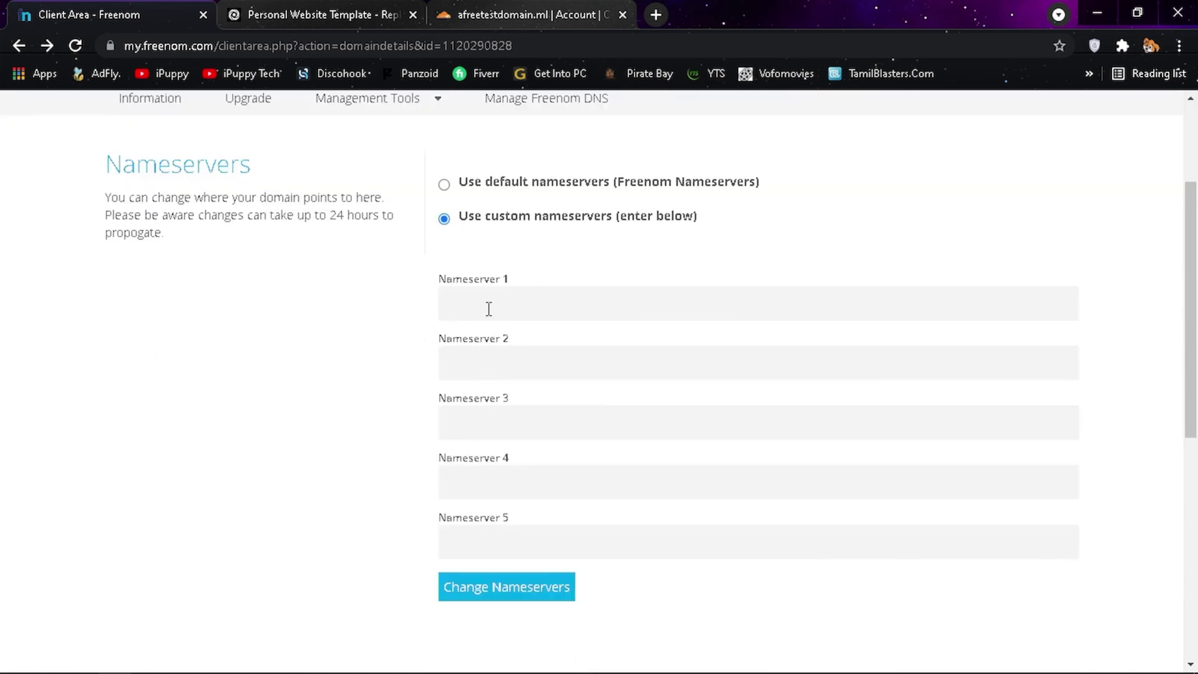
pyautogui.rightClick(488, 307)
pyautogui.click(538, 444)
# Copy sydney.ns.cloudflare.com from Cloudflare into Nameserver 2 and save the nameserver change.
pyautogui.click(471, 11)
pyautogui.moveTo(291, 407); pyautogui.dragTo(441, 411)
pyautogui.rightClick(406, 405)
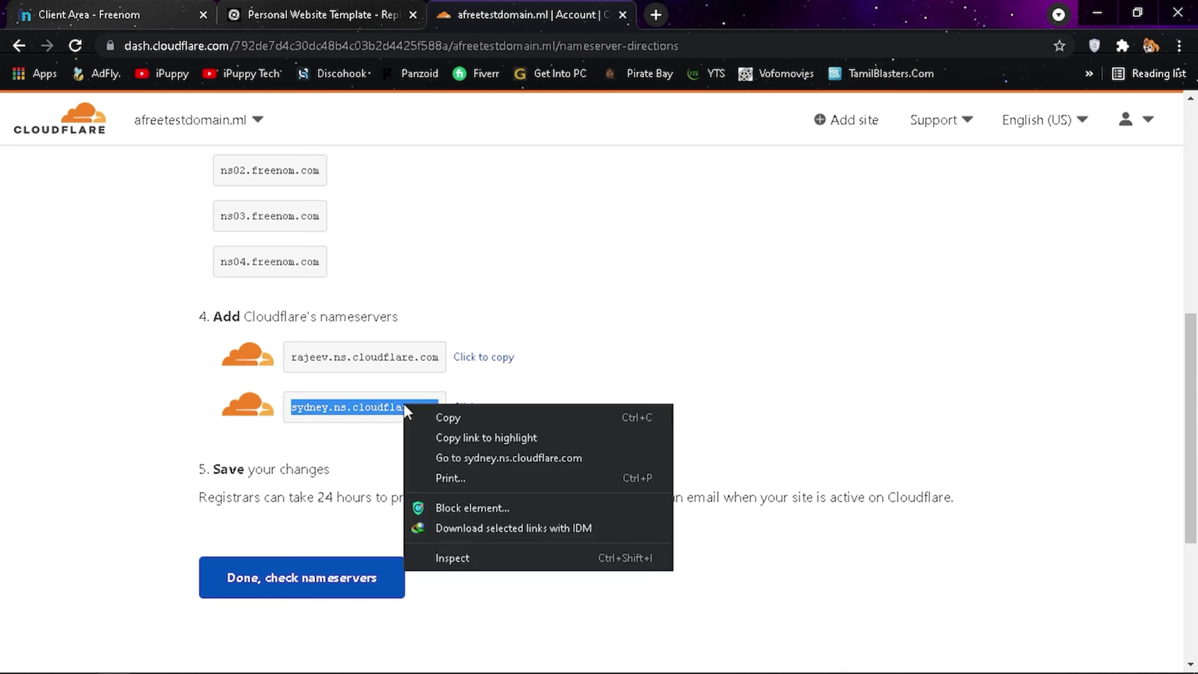
pyautogui.click(431, 414)
pyautogui.click(103, 11)
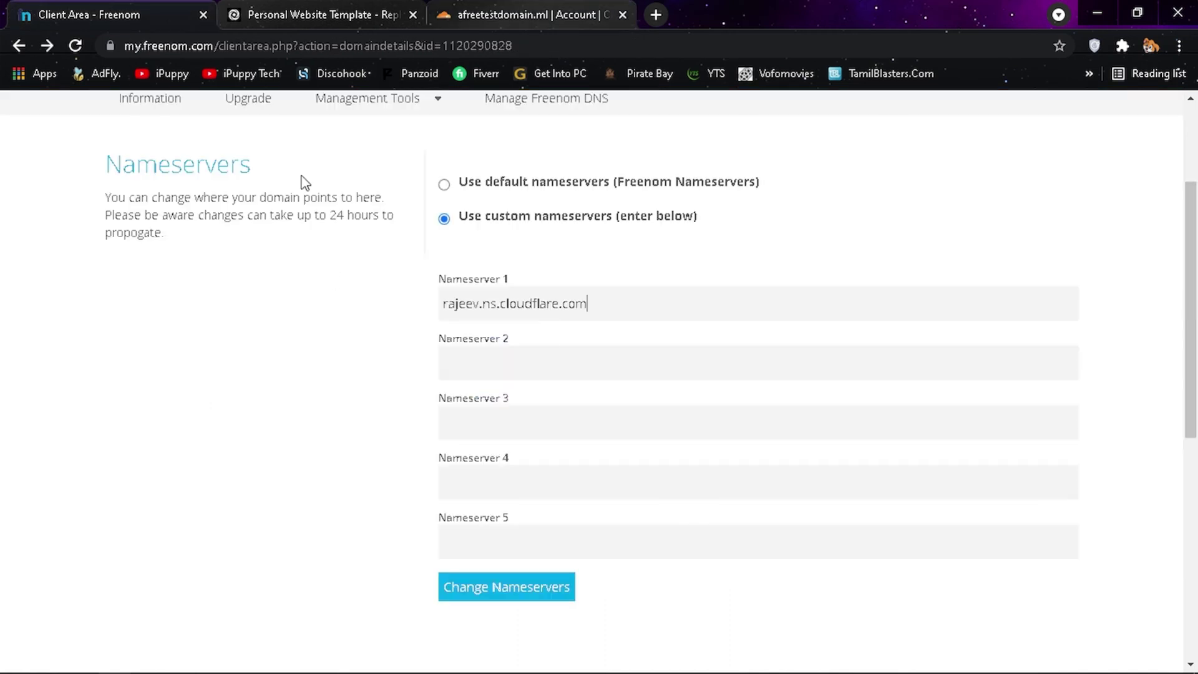
pyautogui.rightClick(463, 360)
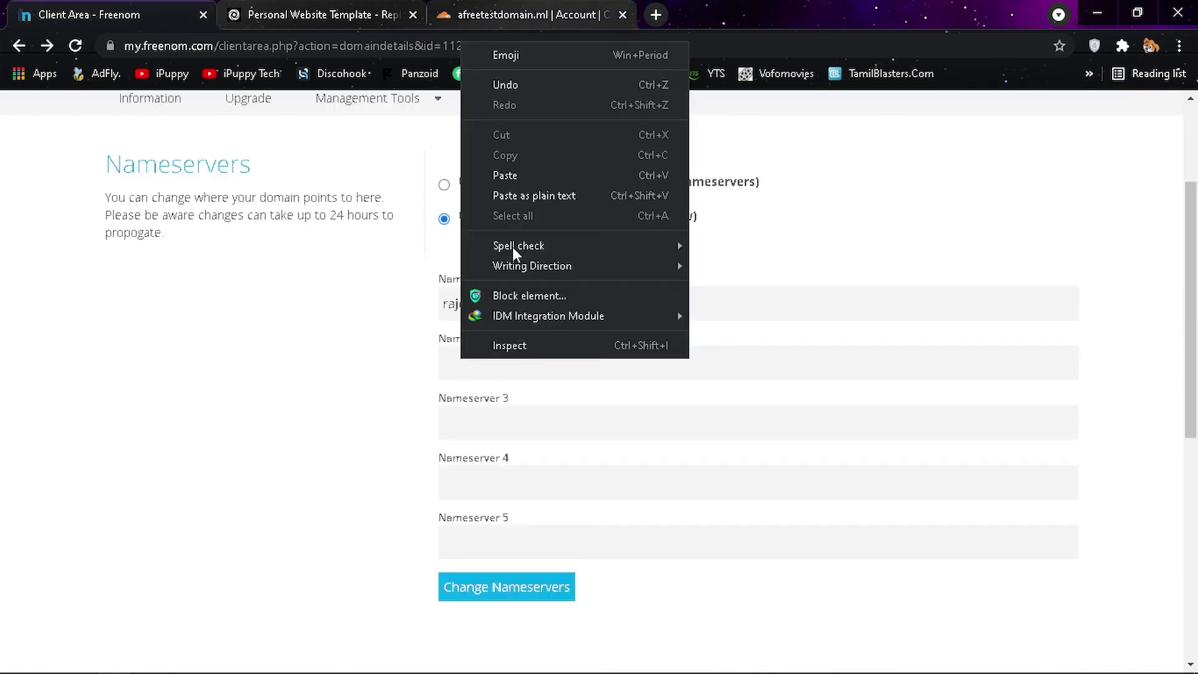
pyautogui.click(508, 172)
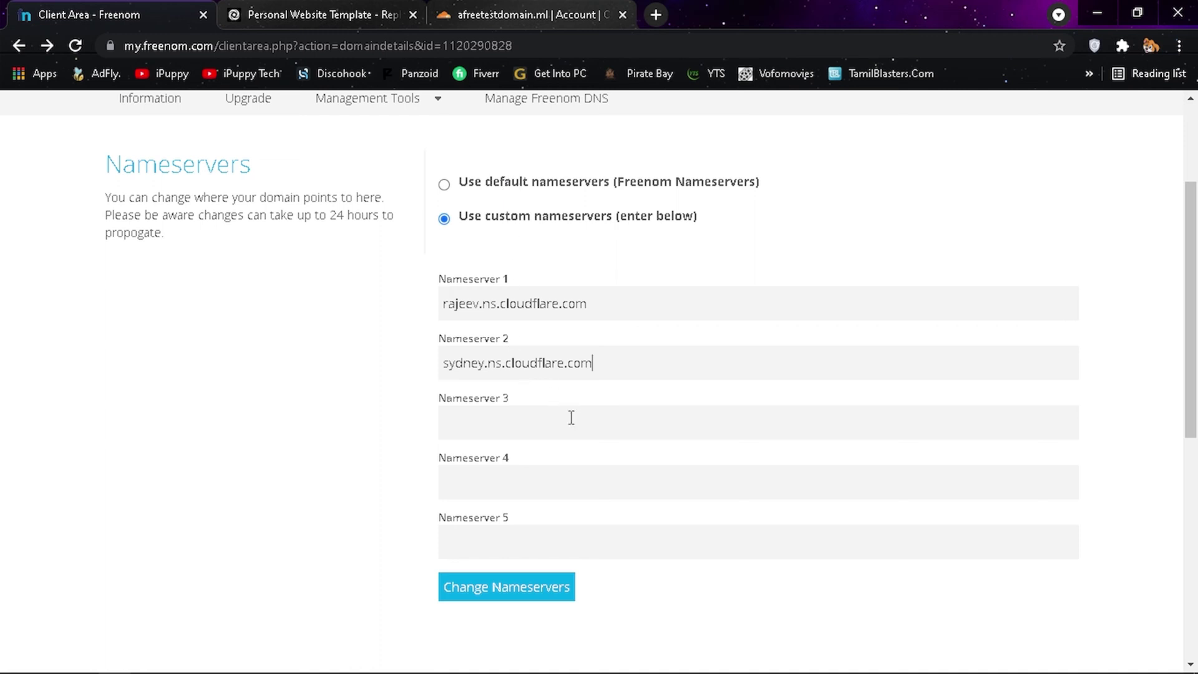
pyautogui.click(501, 596)
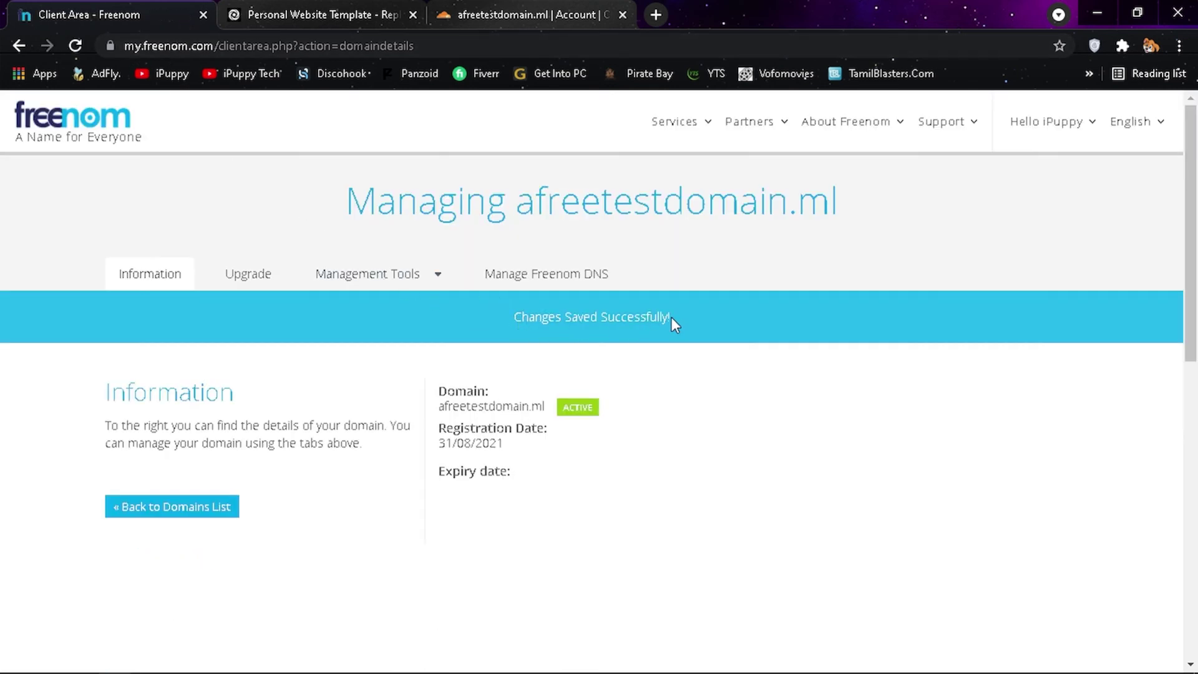
# Confirm in Cloudflare that the nameservers were changed and skip the configuration recommendations.
pyautogui.moveTo(666, 318); pyautogui.dragTo(517, 320)
pyautogui.click(696, 348)
pyautogui.click(496, 12)
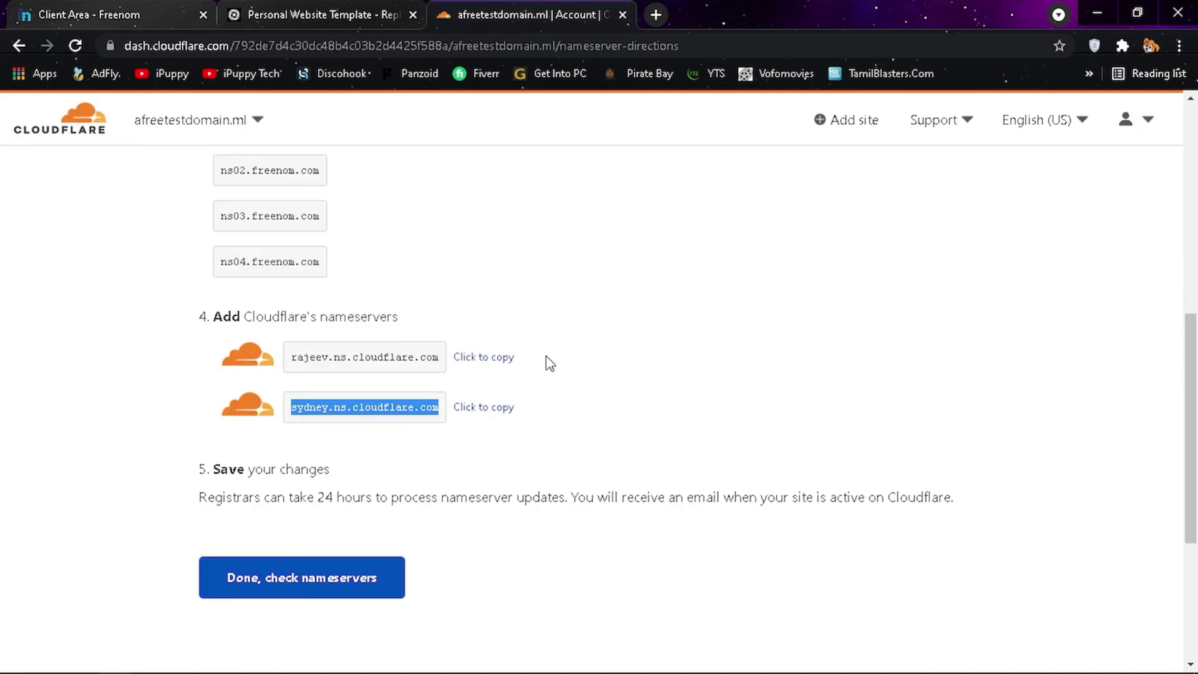
pyautogui.click(458, 570)
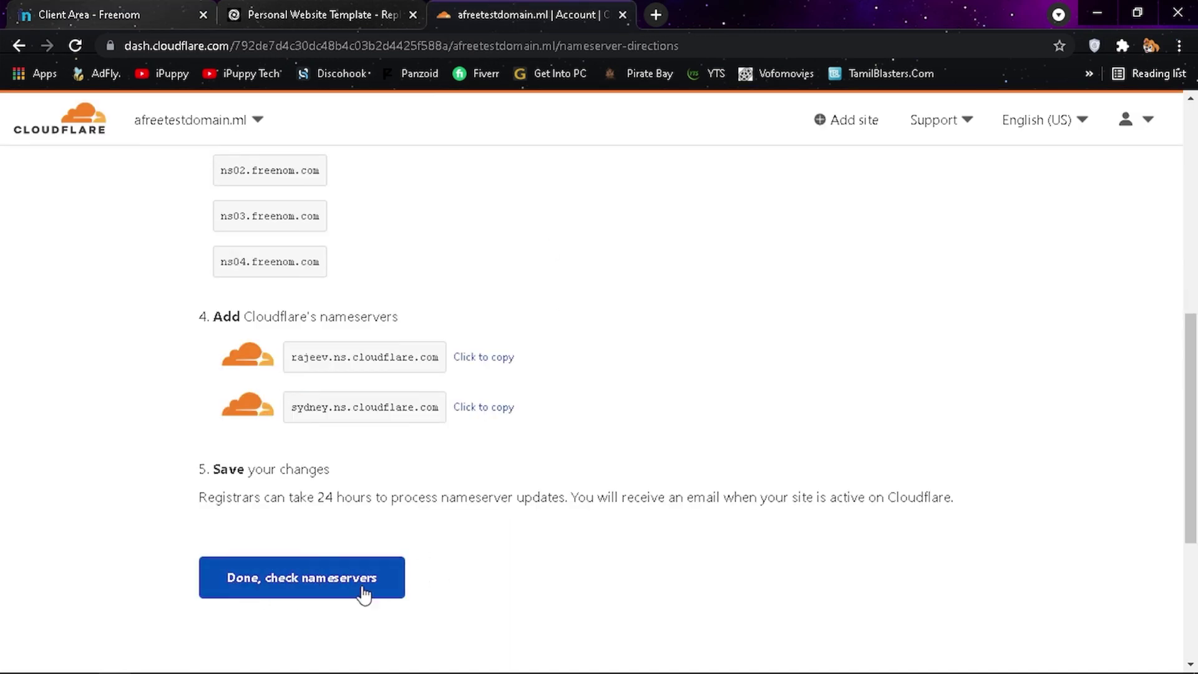
pyautogui.click(291, 594)
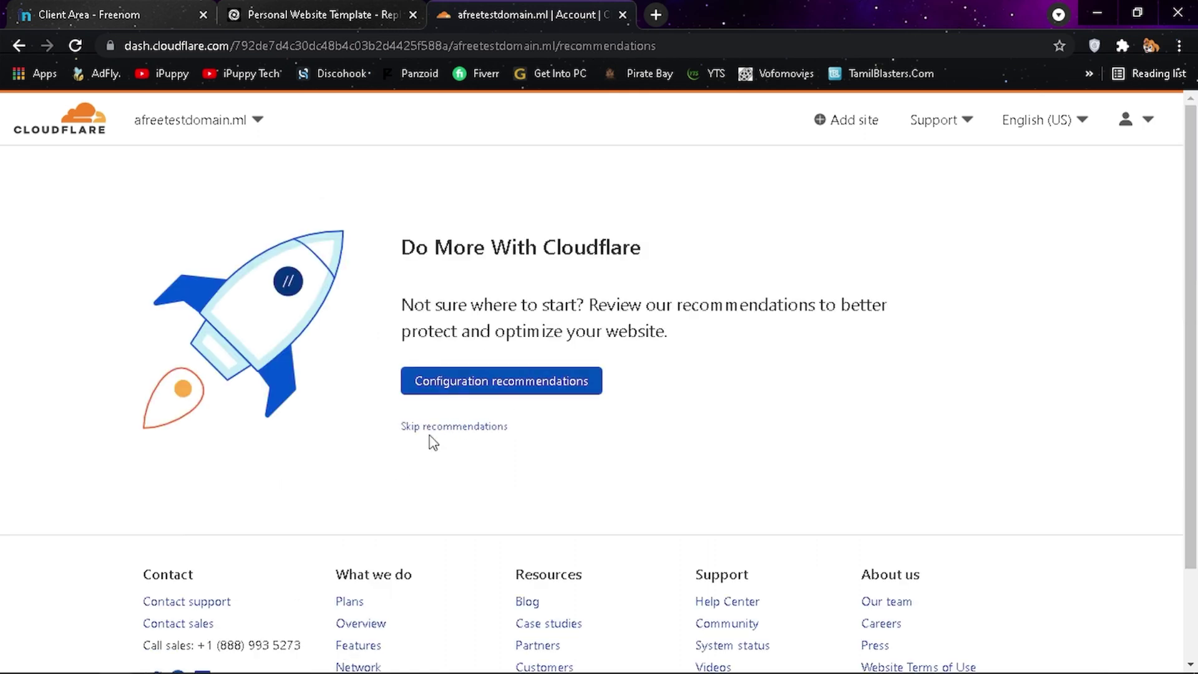
pyautogui.click(482, 429)
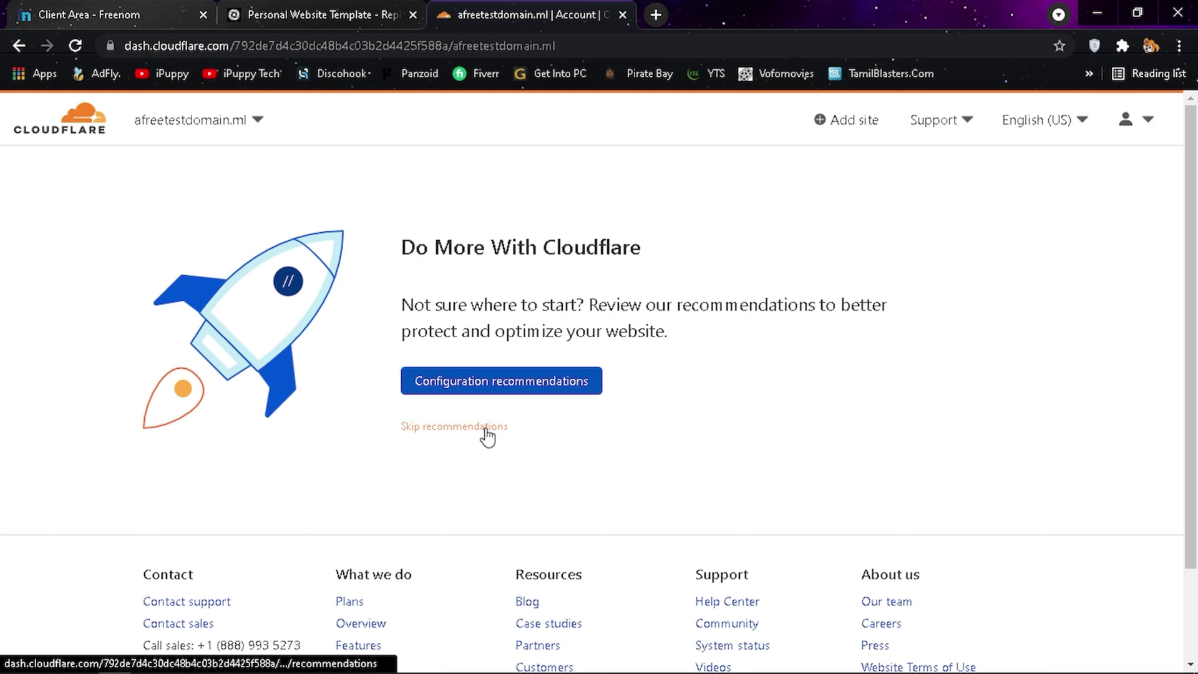
# Open the DNS management page for afreetestdomain.ml from the Cloudflare dashboard.
pyautogui.scroll(-4, 468, 478)
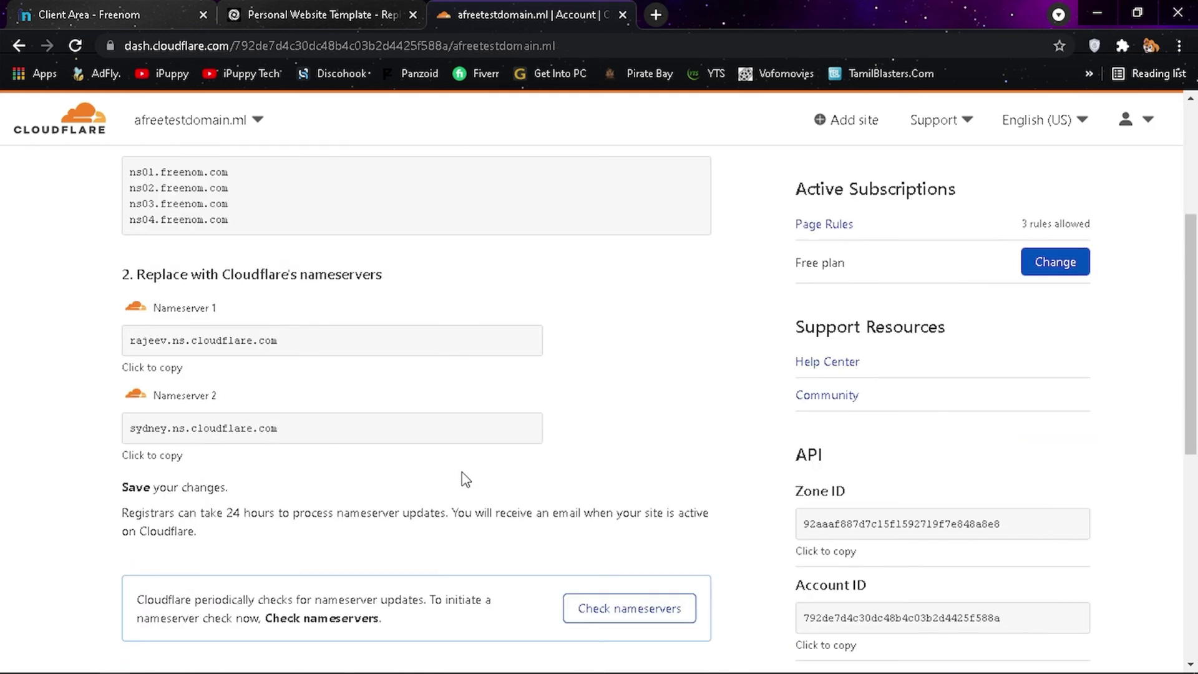
pyautogui.scroll(1, 465, 479)
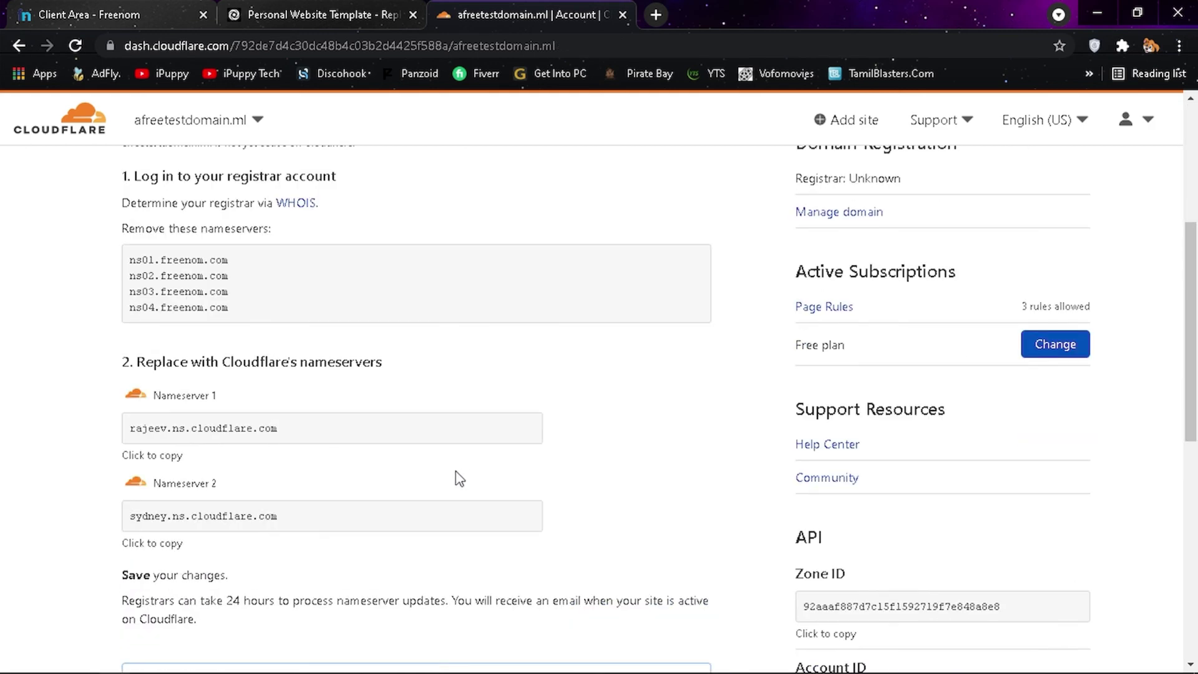
pyautogui.scroll(2, 443, 474)
pyautogui.scroll(2, 441, 469)
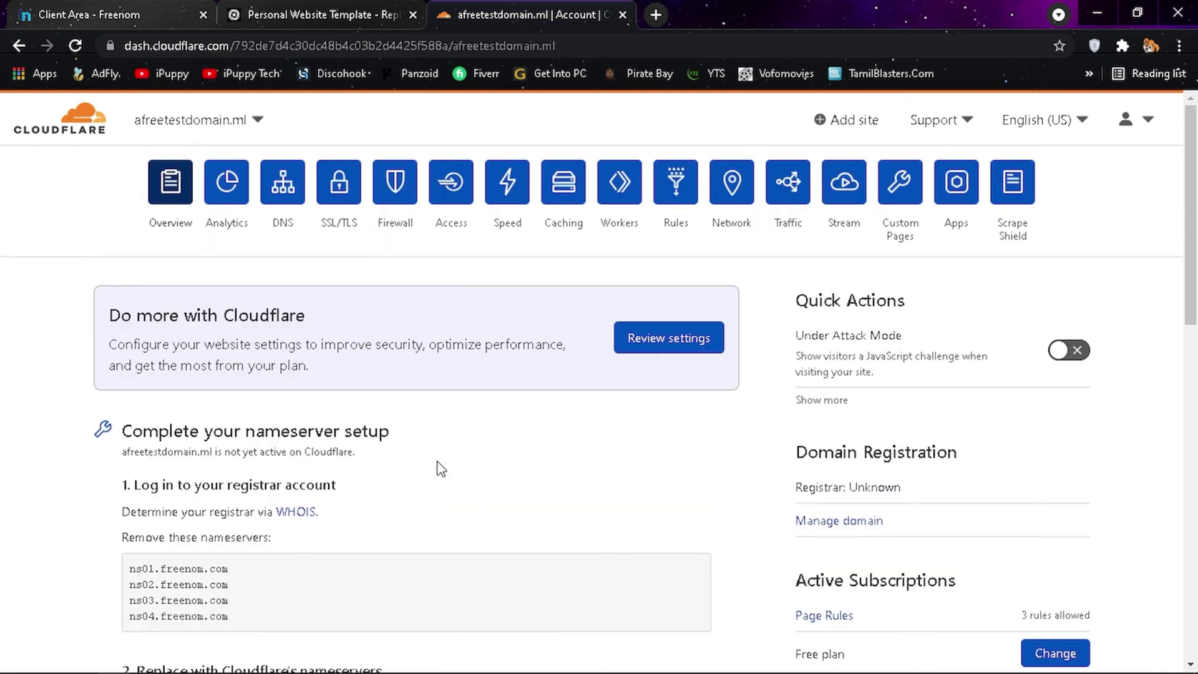
pyautogui.click(287, 195)
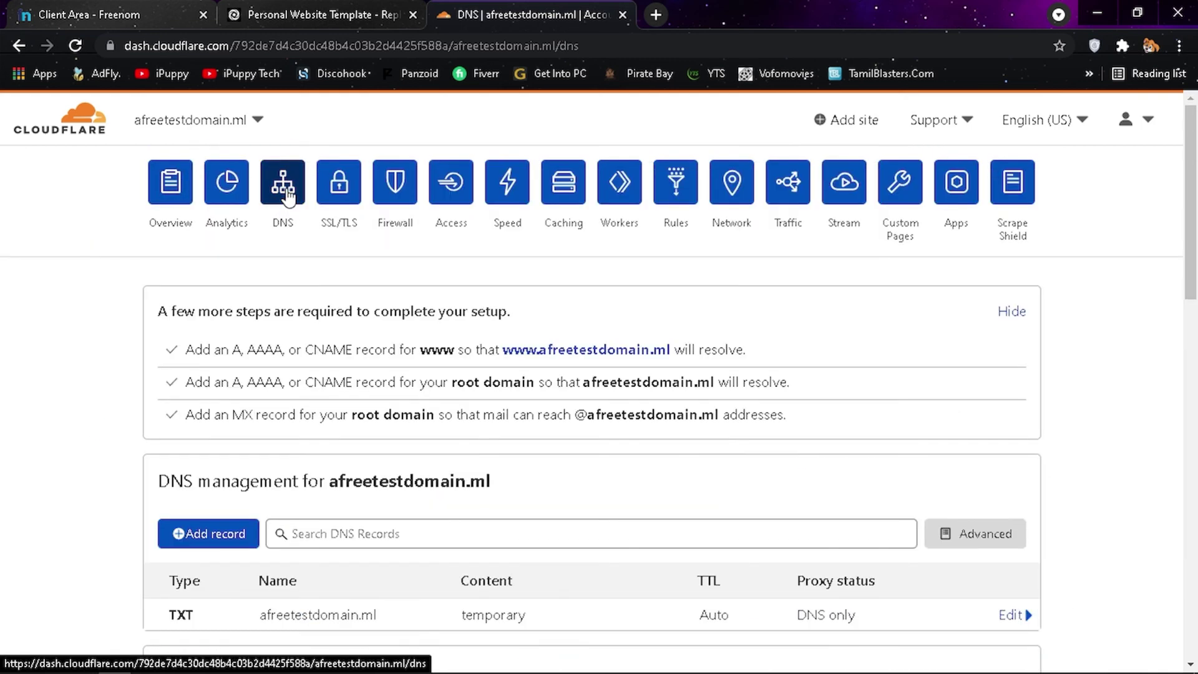
pyautogui.scroll(-1, 285, 195)
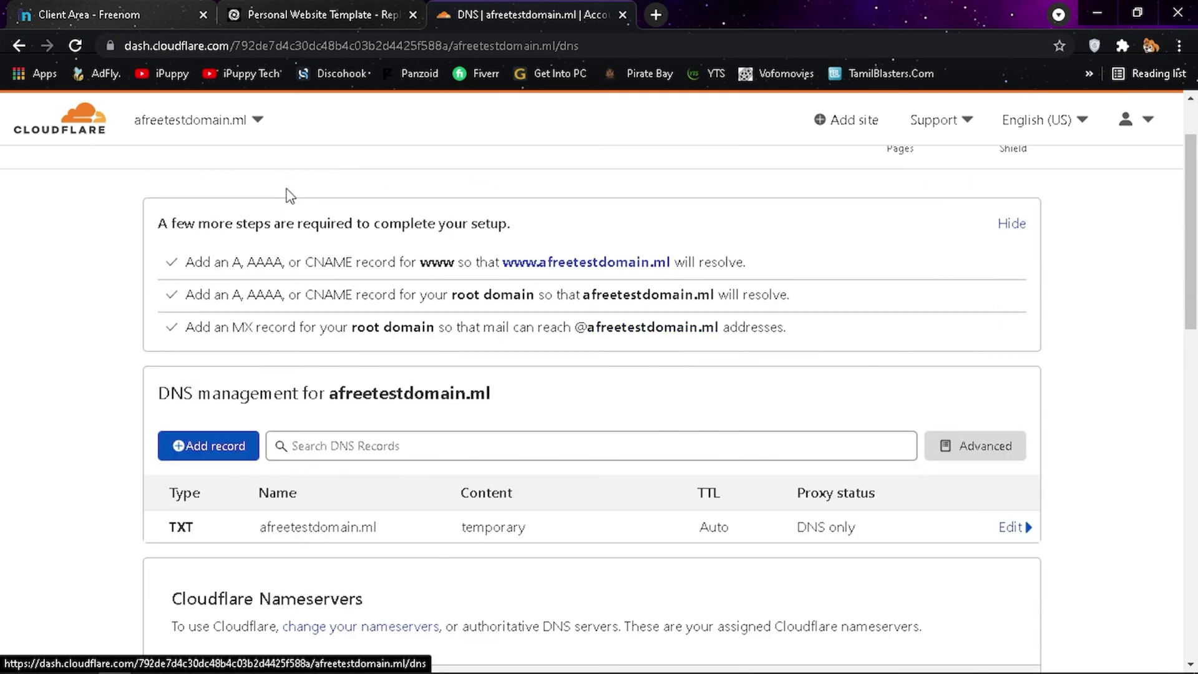
pyautogui.scroll(1, 286, 195)
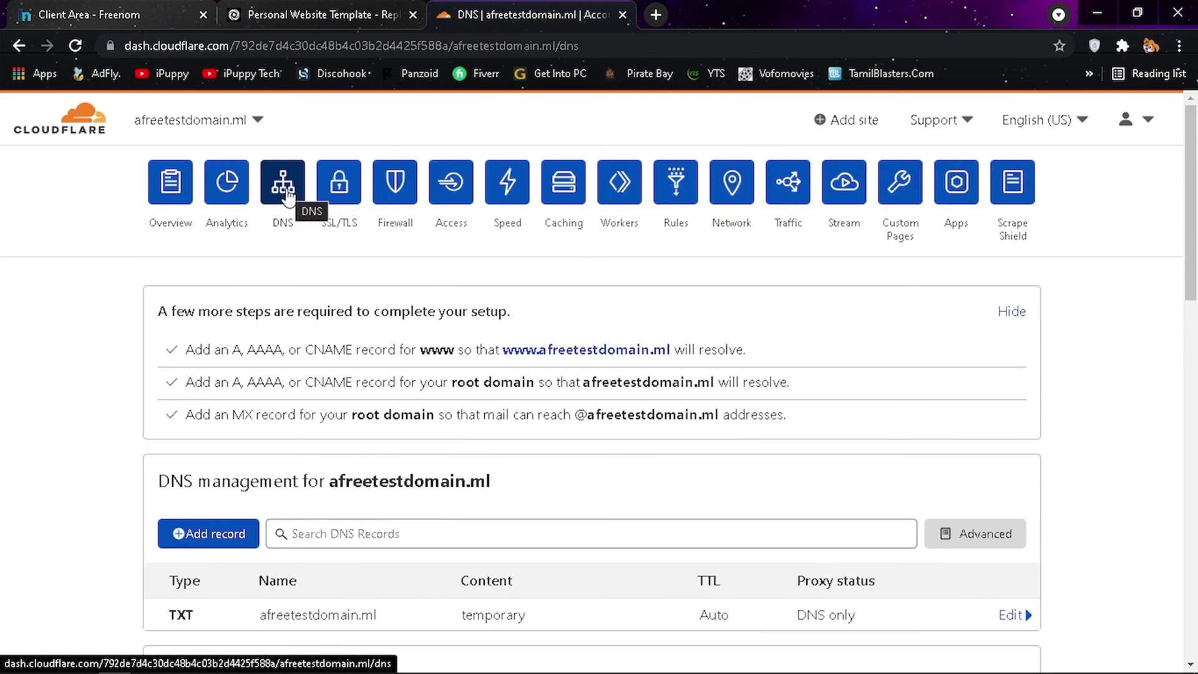
# Start linking a custom domain in Replit and enter afreetestdomain.ml, copied from Freenom.
pyautogui.click(309, 15)
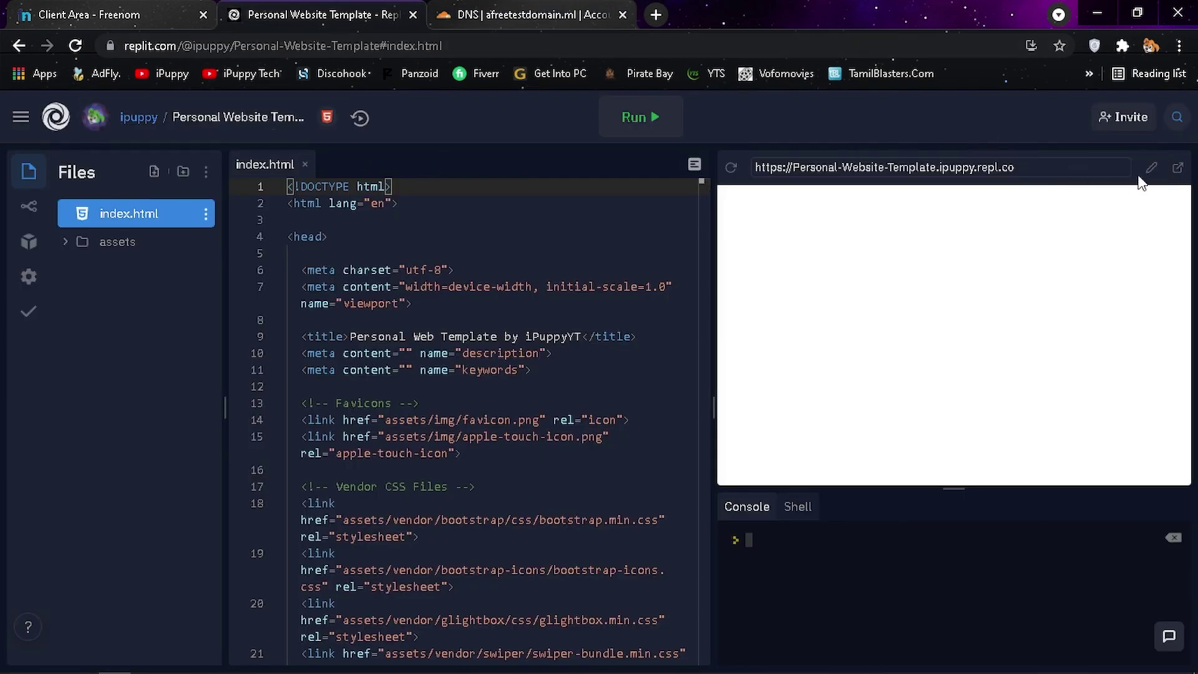
pyautogui.click(1148, 178)
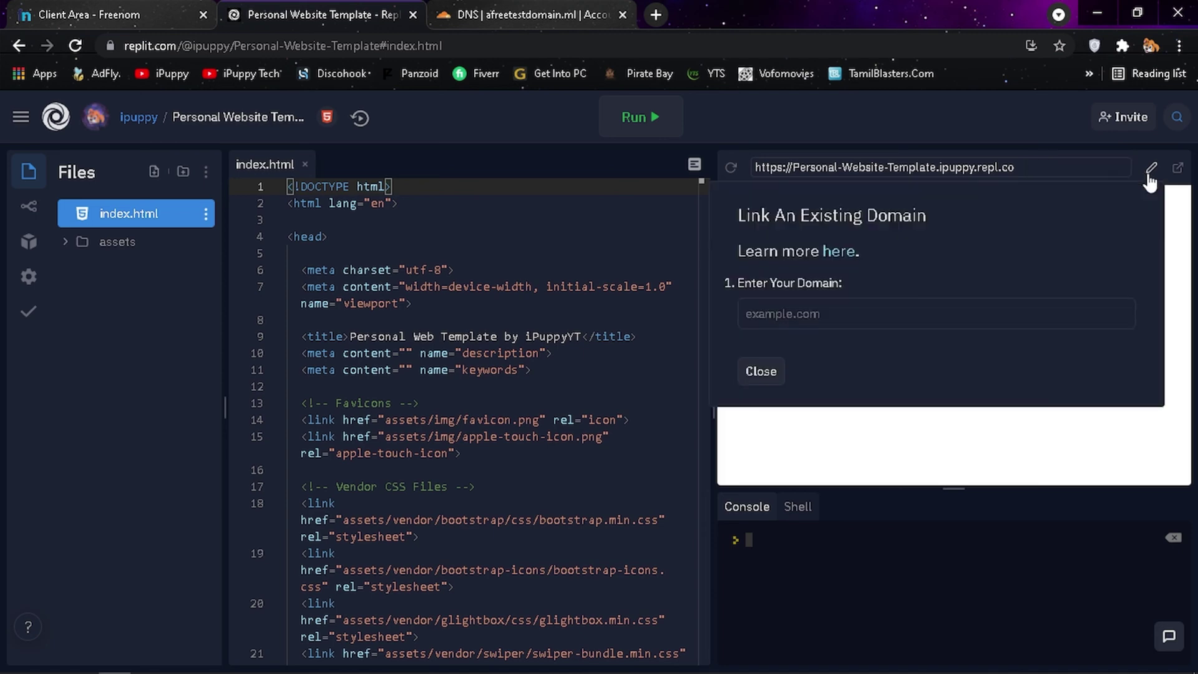
pyautogui.click(779, 306)
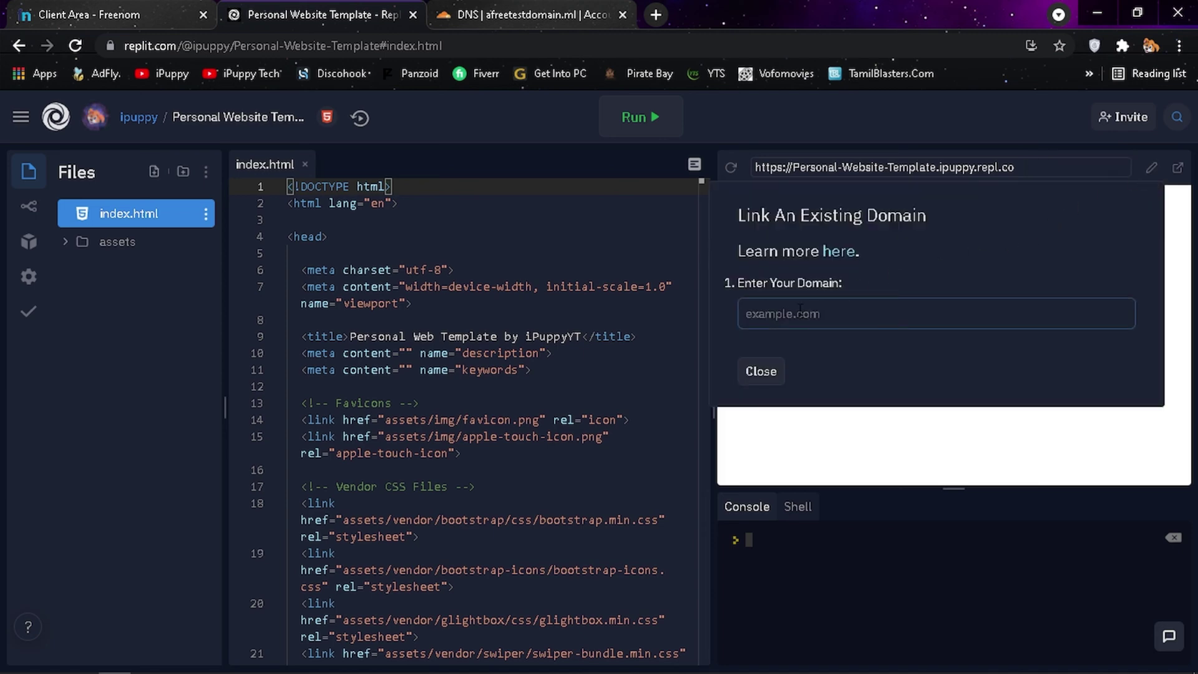
pyautogui.click(155, 14)
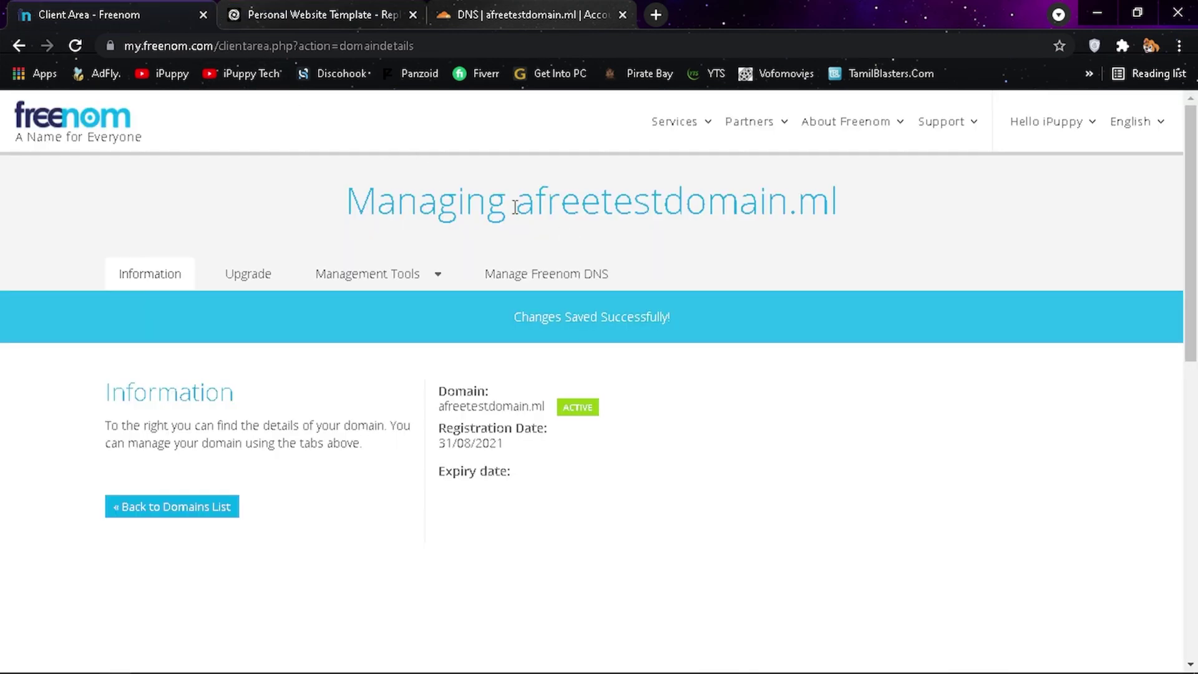
pyautogui.moveTo(518, 208); pyautogui.dragTo(838, 209)
pyautogui.rightClick(808, 206)
pyautogui.click(834, 223)
pyautogui.click(720, 198)
pyautogui.click(271, 7)
pyautogui.click(752, 313)
pyautogui.rightClick(752, 312)
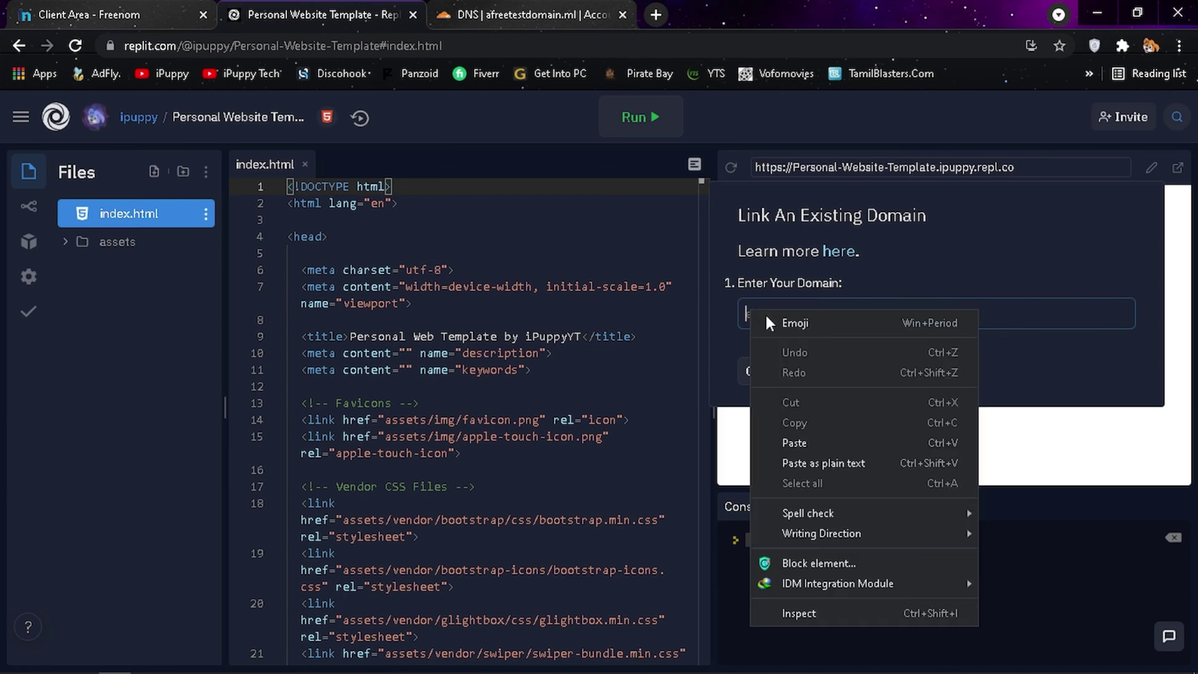
pyautogui.click(801, 442)
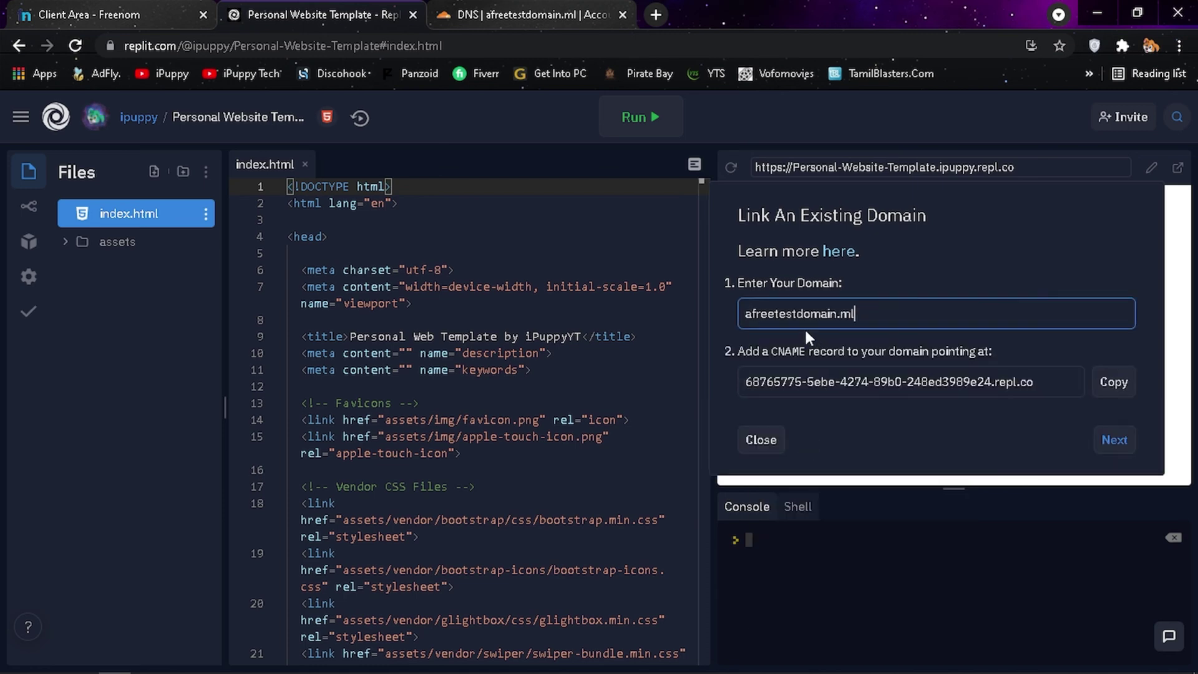
# Copy the repl.co CNAME target value Replit provides.
pyautogui.click(864, 333)
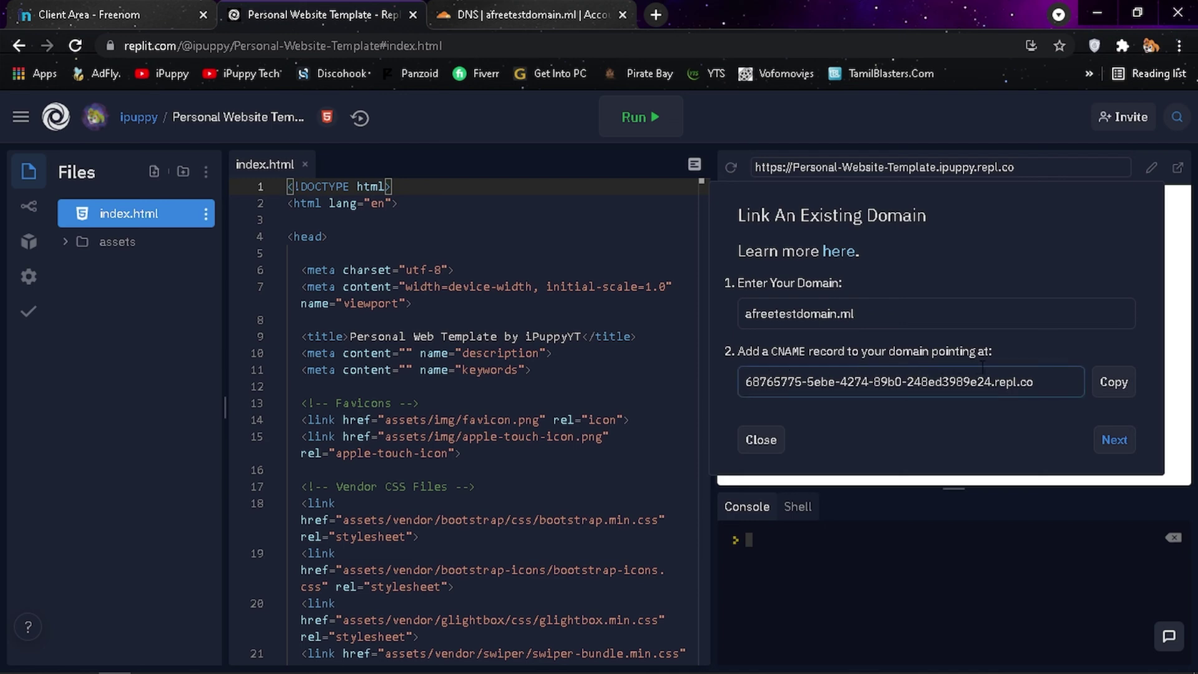
pyautogui.click(871, 387)
pyautogui.click(1116, 390)
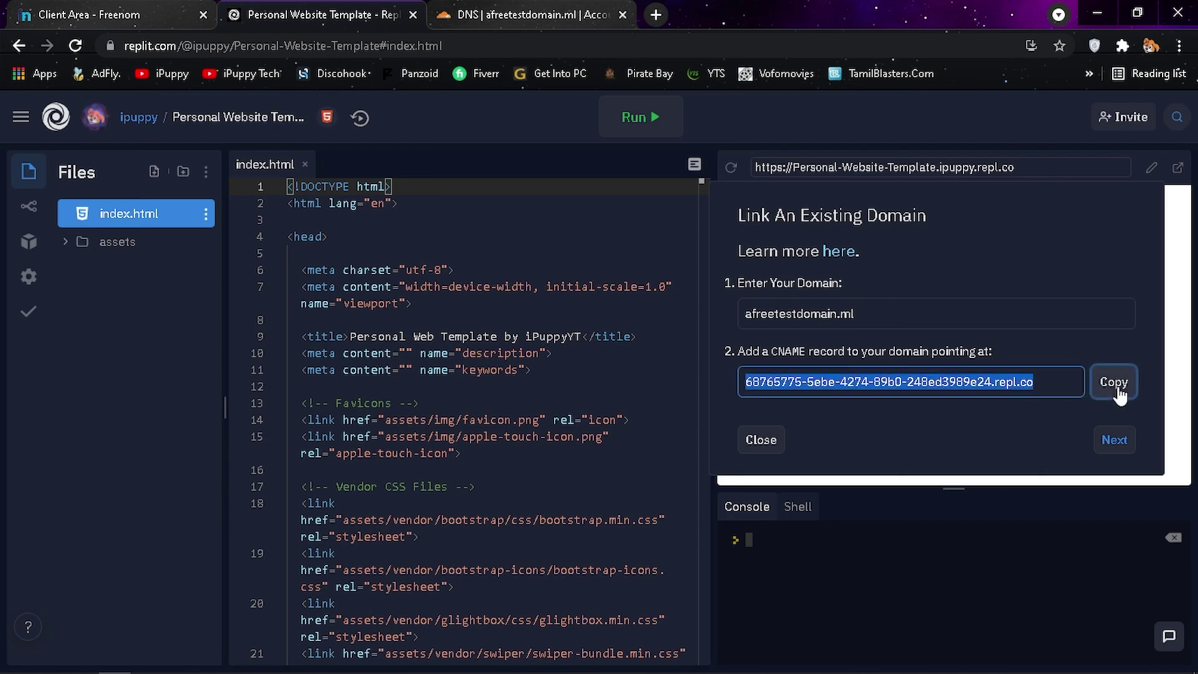
pyautogui.click(1047, 413)
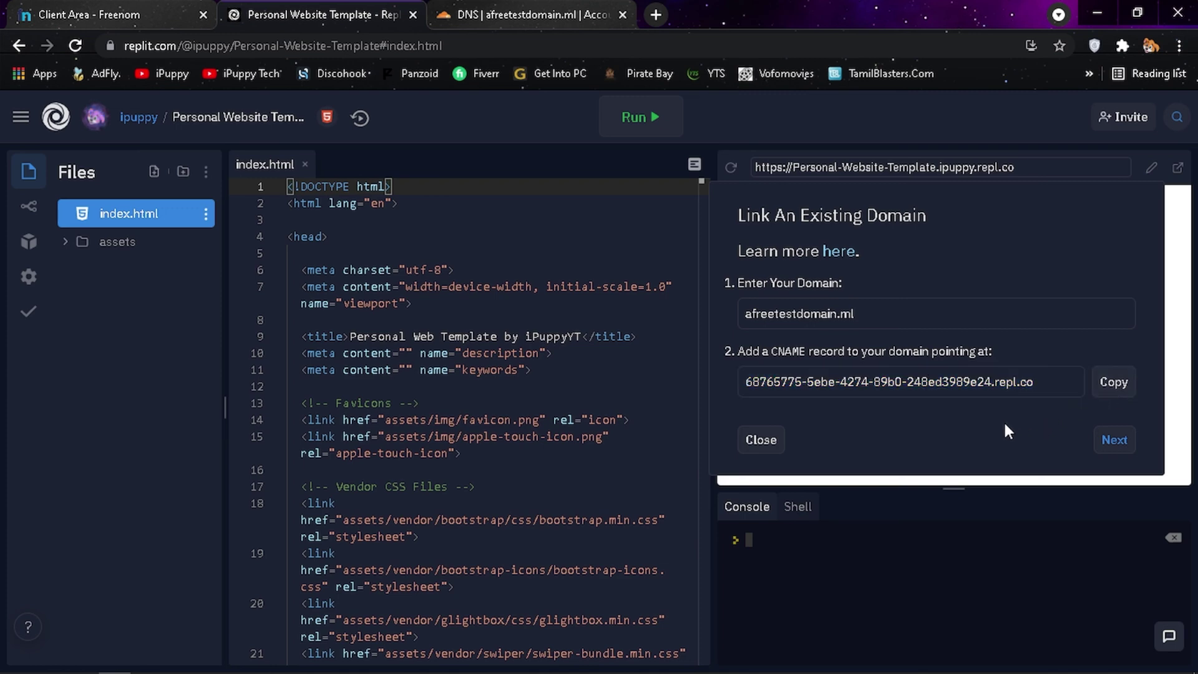
pyautogui.click(15, 660)
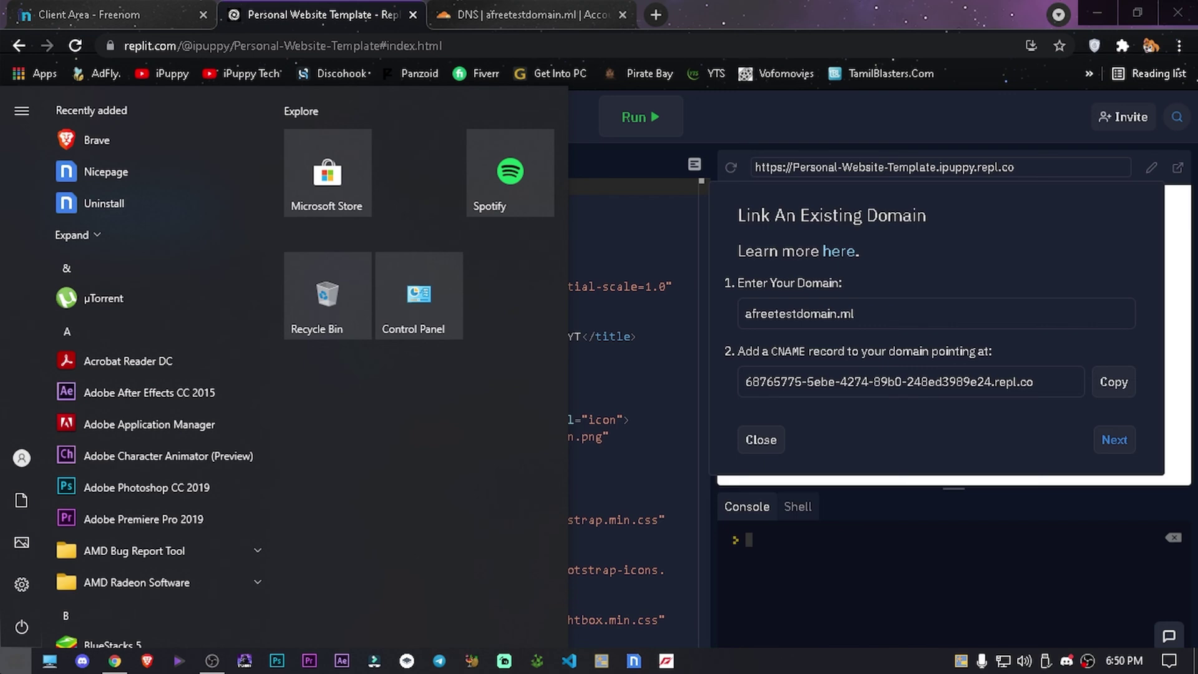
# Run nslookup on the pasted repl.co hostname in Command Prompt.
pyautogui.write('cmd')
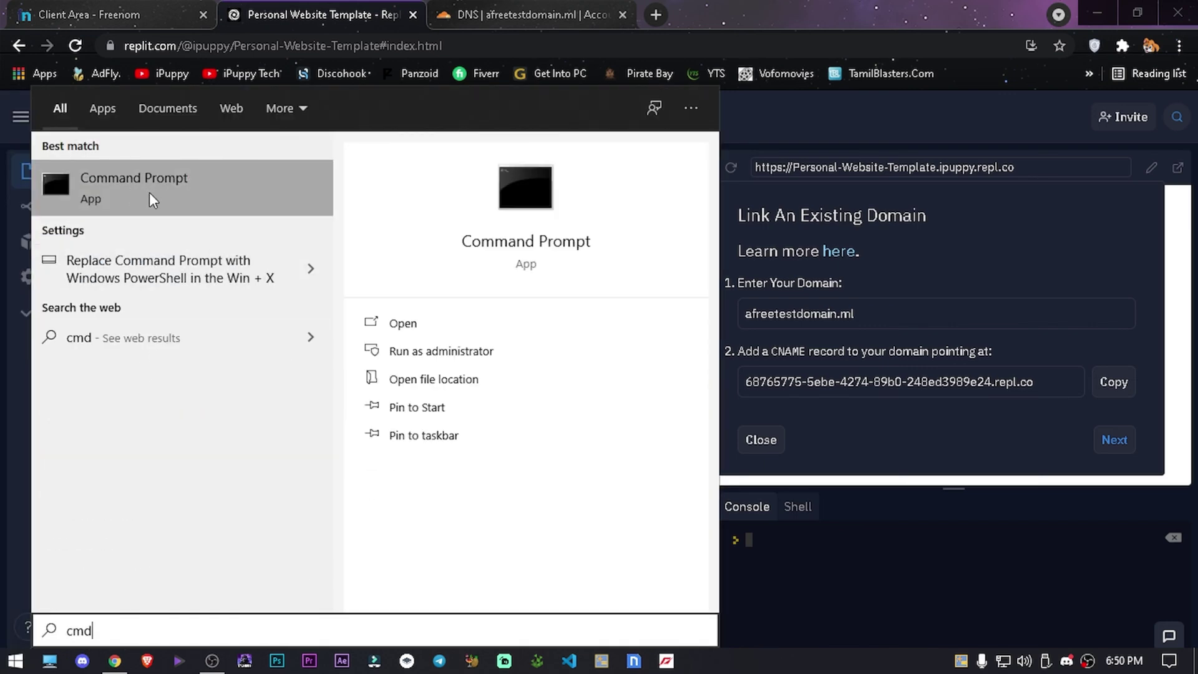
pyautogui.click(179, 196)
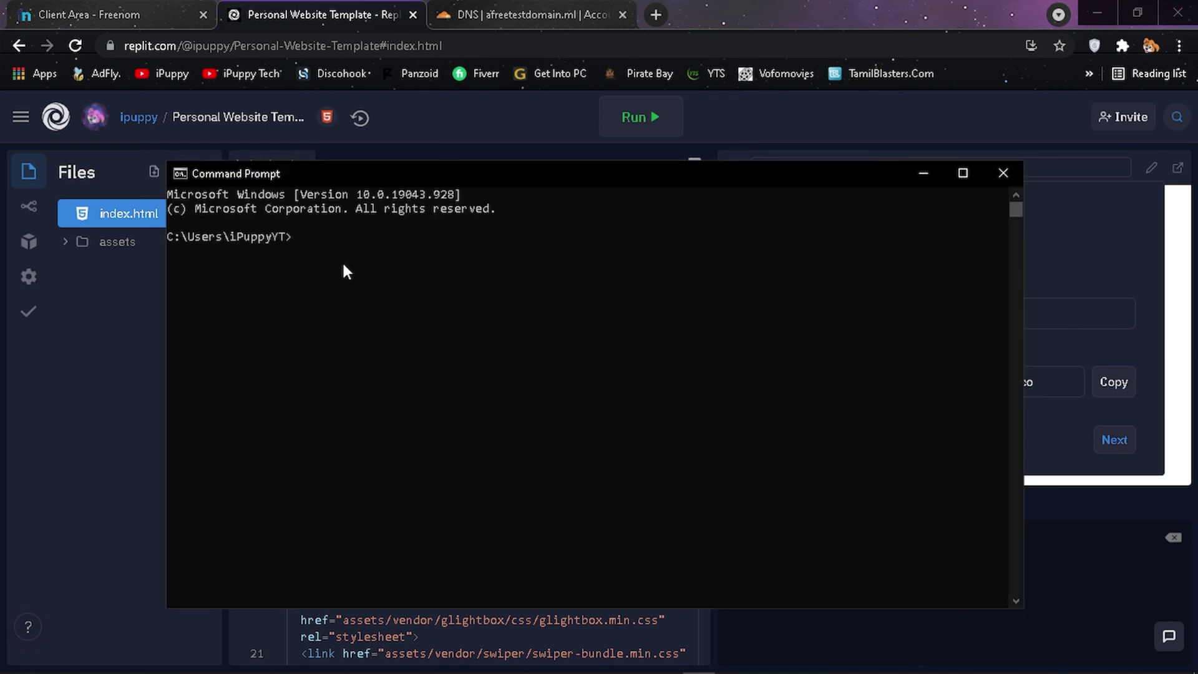
pyautogui.write('nslook')
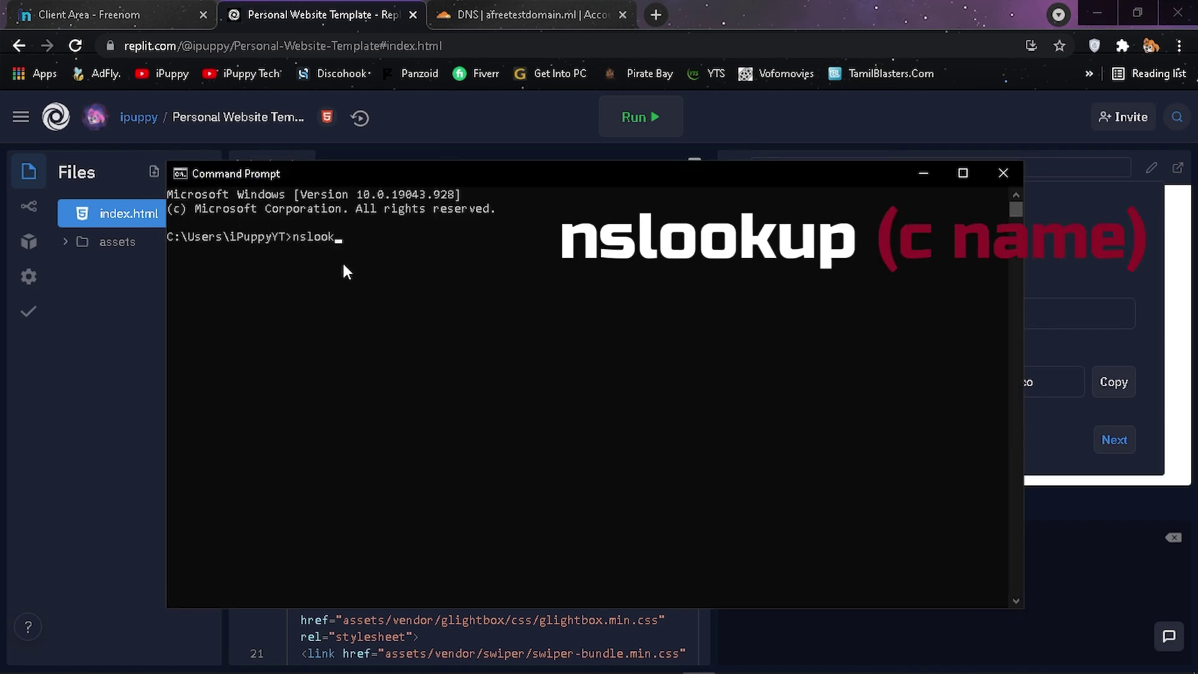
pyautogui.write('up')
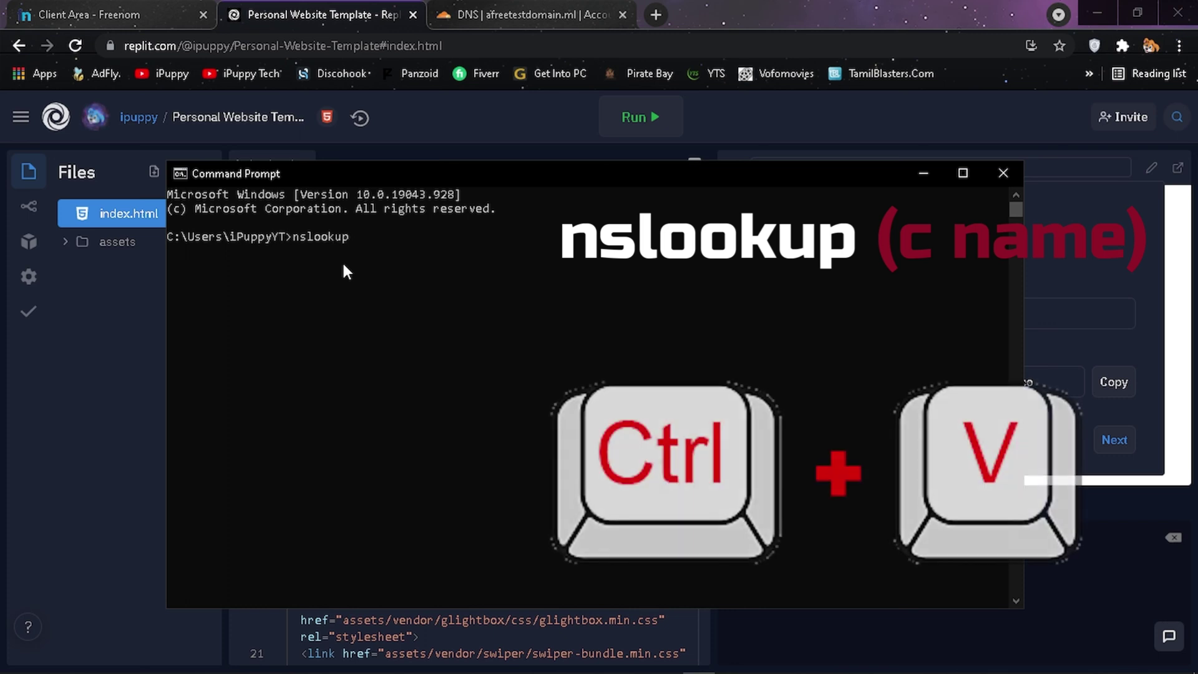
pyautogui.hotkey('ctrl', 'v')
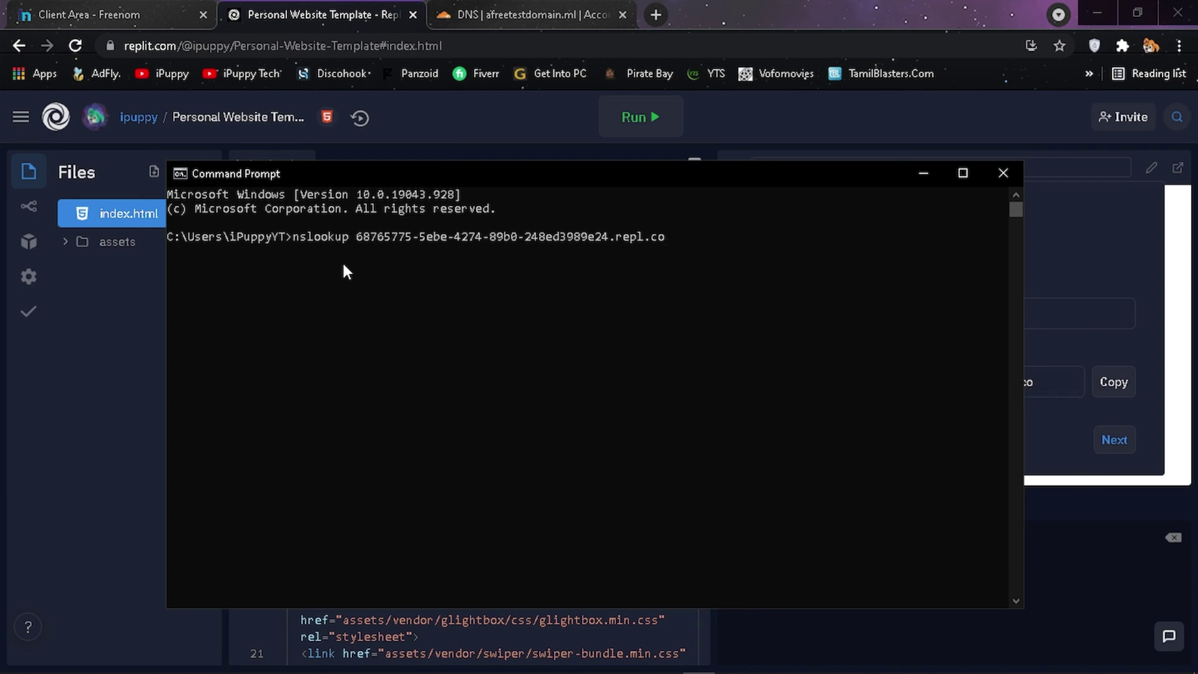
pyautogui.press('Return')
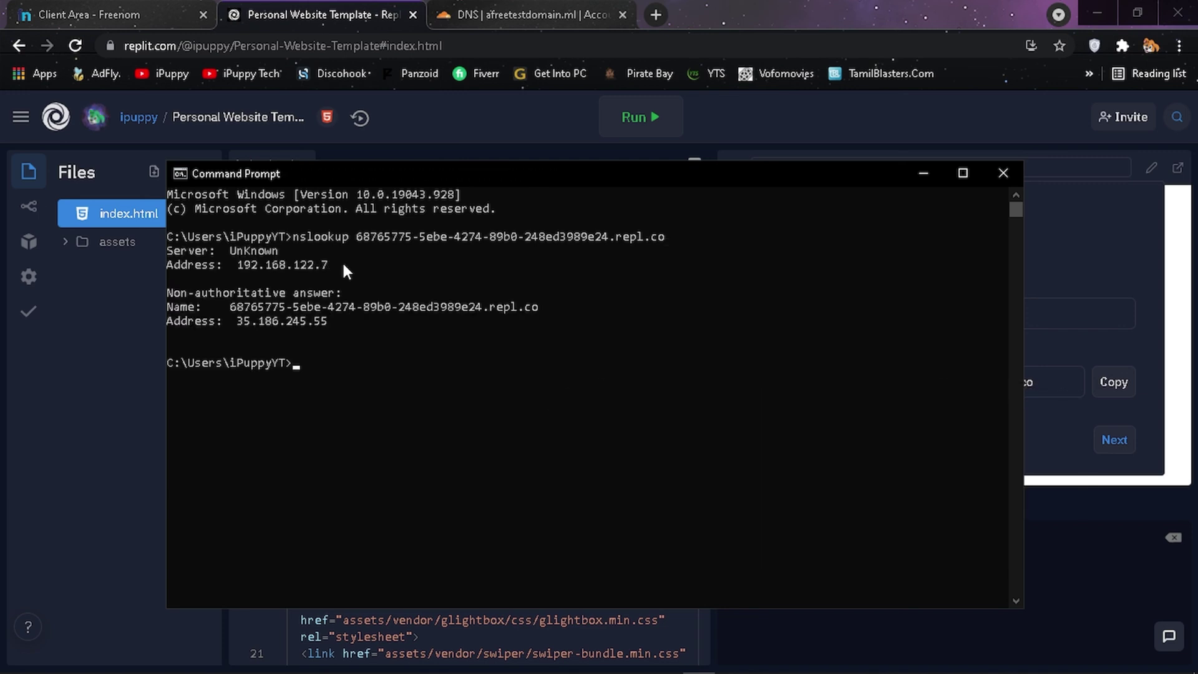
# Copy the resolved address 35.186.245.55 from the nslookup output.
pyautogui.click(184, 321)
pyautogui.moveTo(265, 321); pyautogui.dragTo(335, 320)
pyautogui.click(330, 320)
pyautogui.click(260, 334)
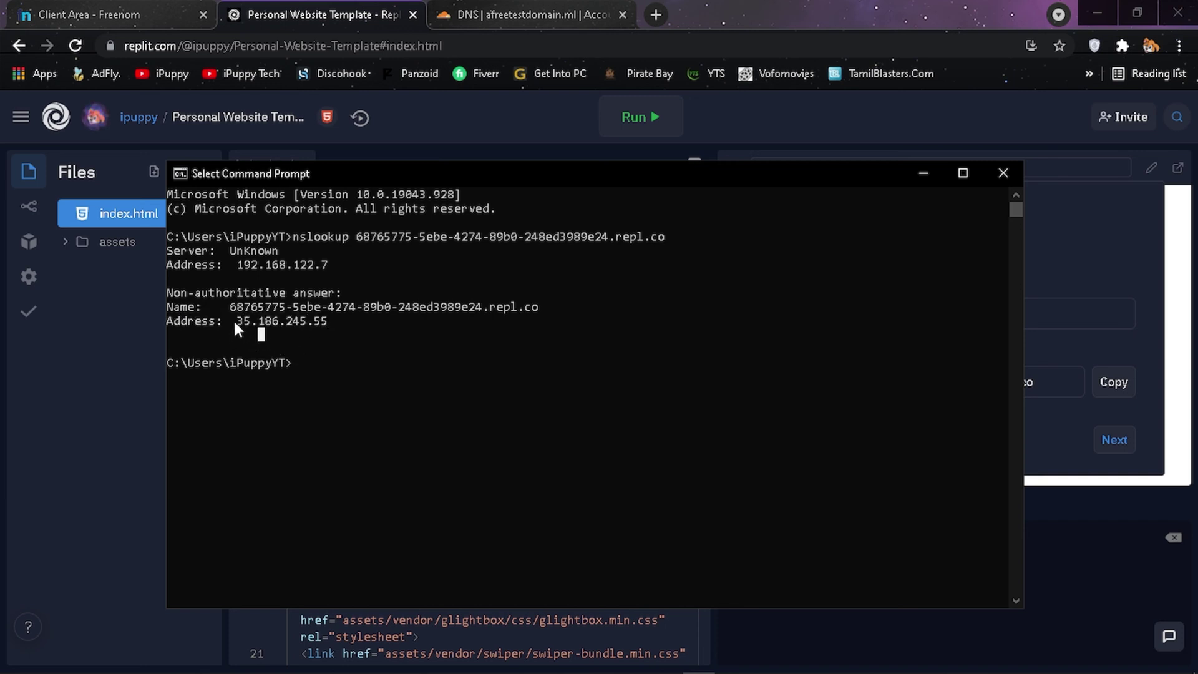
pyautogui.moveTo(237, 320); pyautogui.dragTo(249, 323)
pyautogui.hotkey('ctrl', 'c')
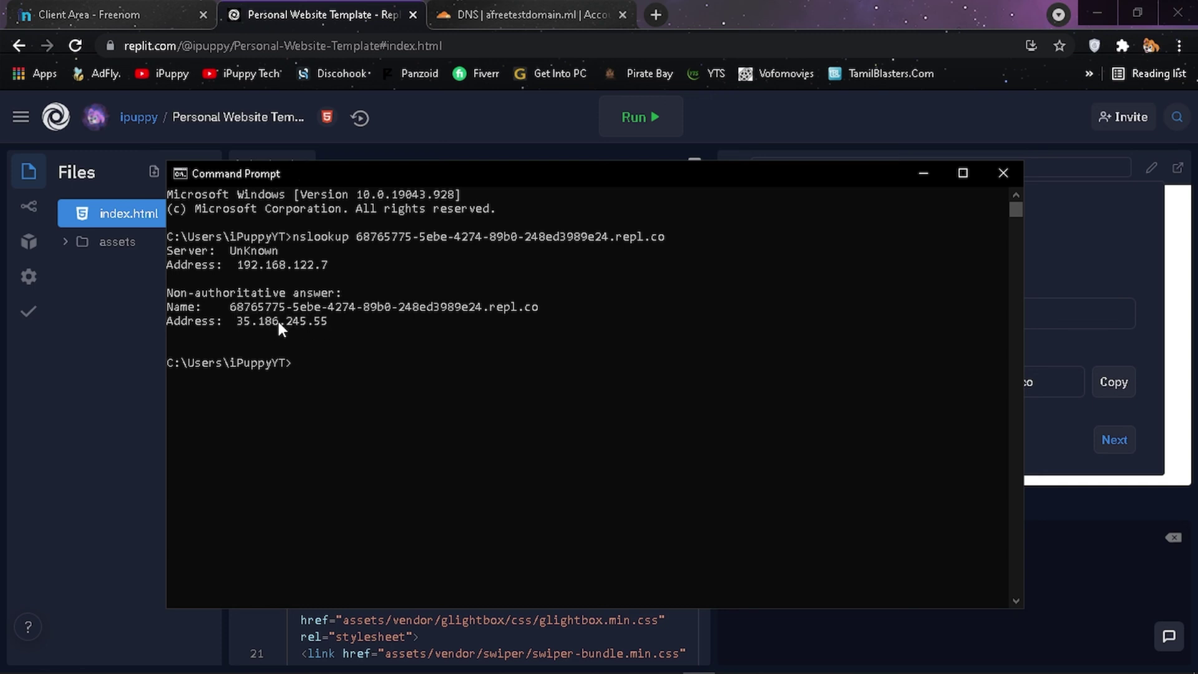
pyautogui.click(240, 320)
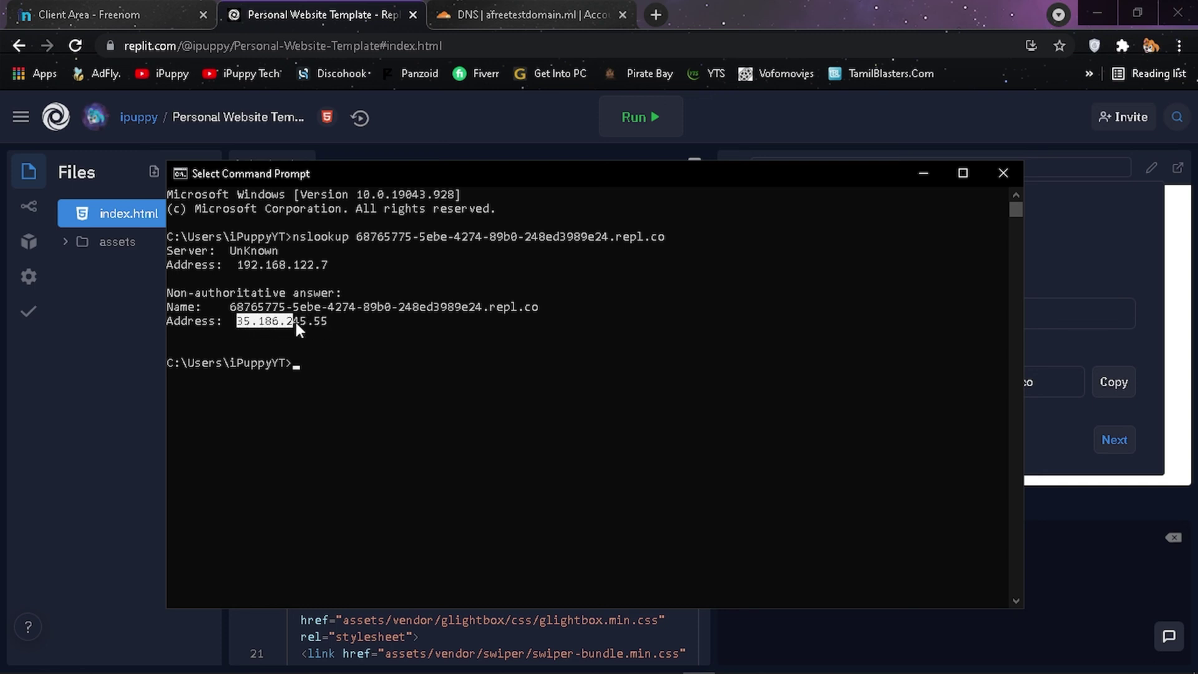
pyautogui.click(317, 323)
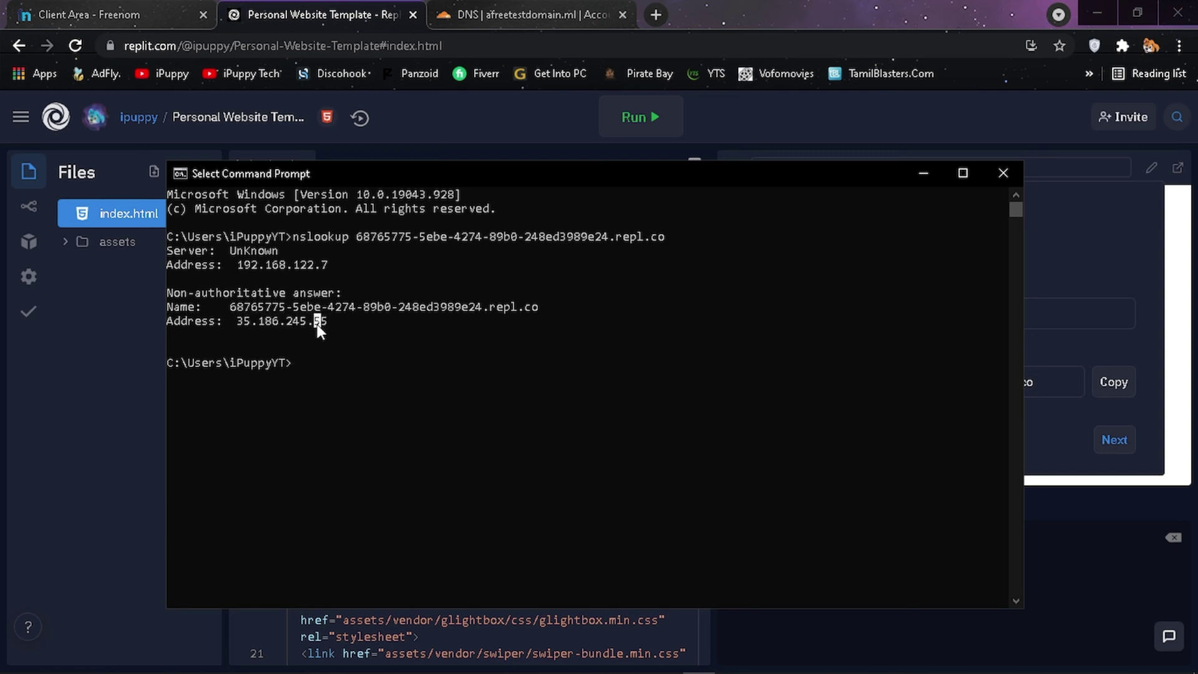
pyautogui.click(240, 320)
pyautogui.moveTo(314, 325); pyautogui.dragTo(321, 324)
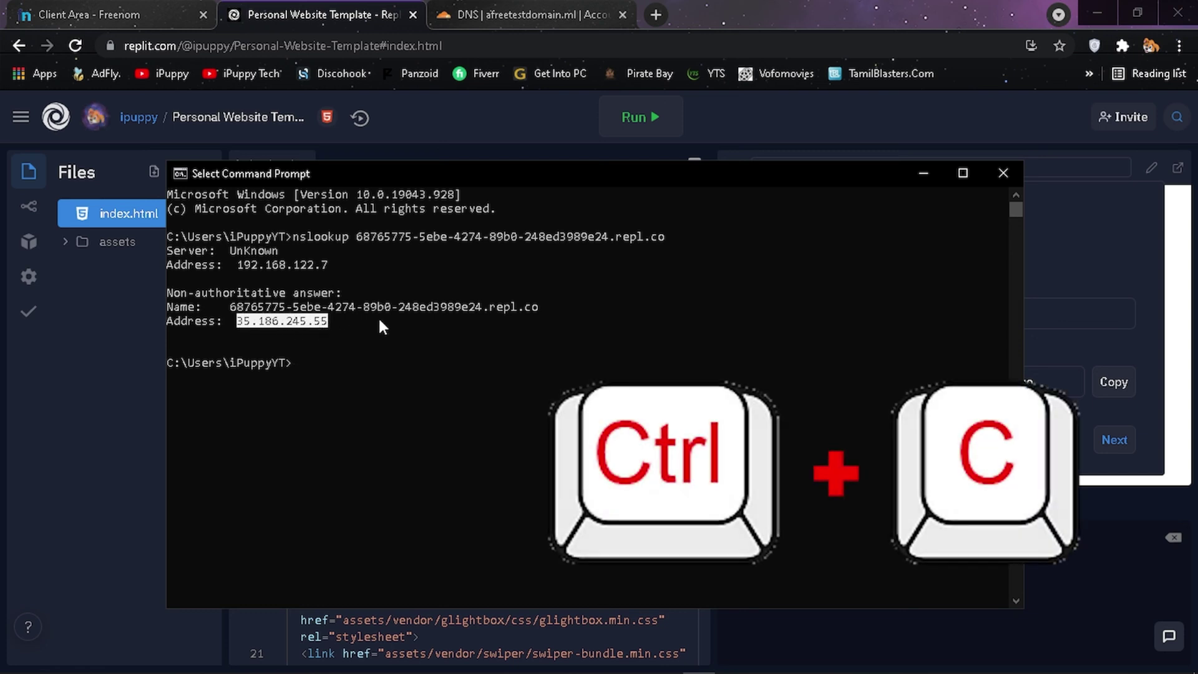
pyautogui.hotkey('ctrl', 'c')
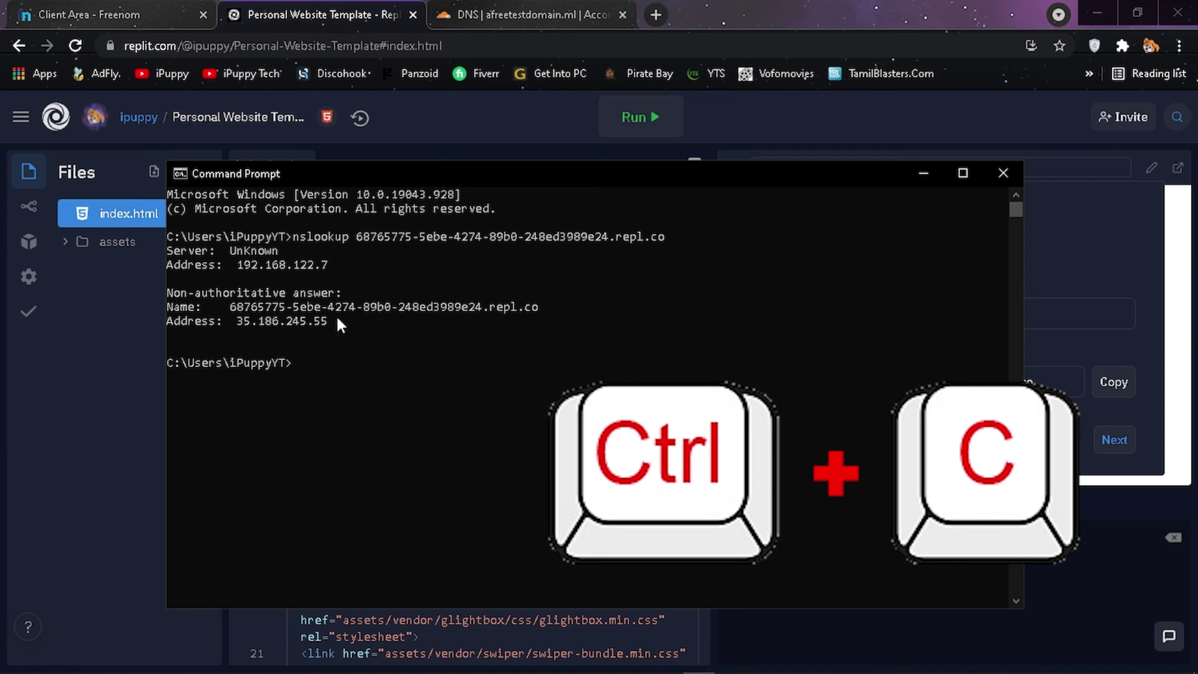
pyautogui.click(495, 8)
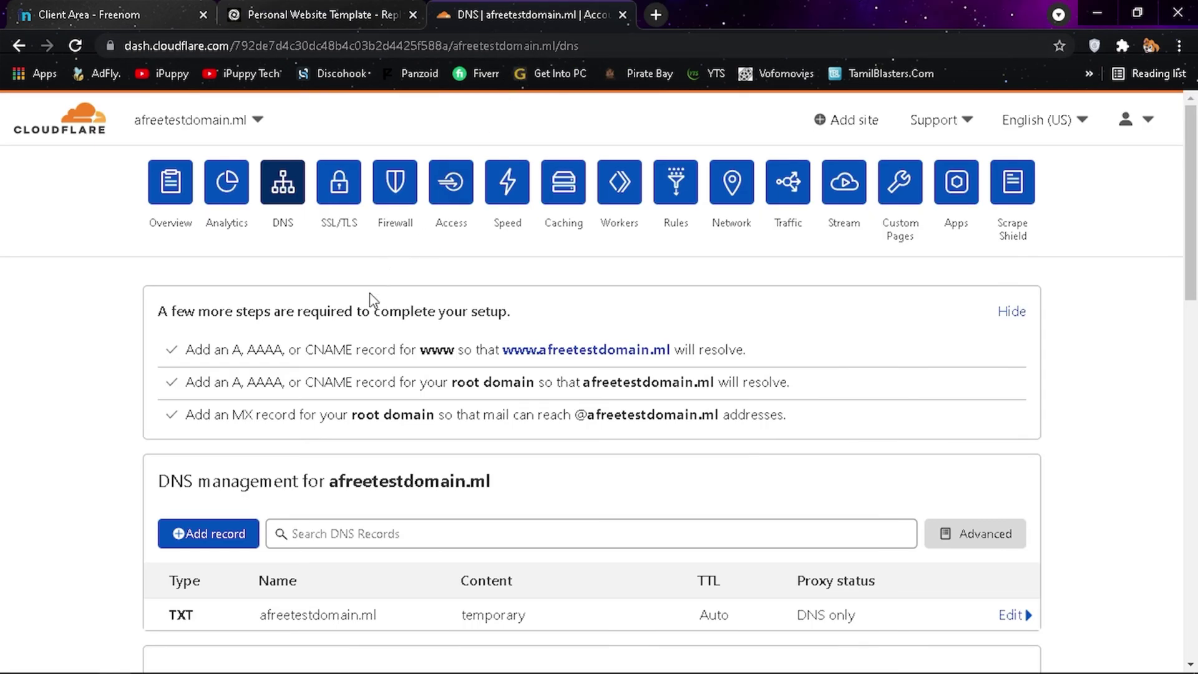
# Delete the temporary TXT record from the Cloudflare DNS records.
pyautogui.scroll(-3, 537, 368)
pyautogui.scroll(1, 551, 352)
pyautogui.scroll(1, 549, 349)
pyautogui.scroll(-2, 551, 348)
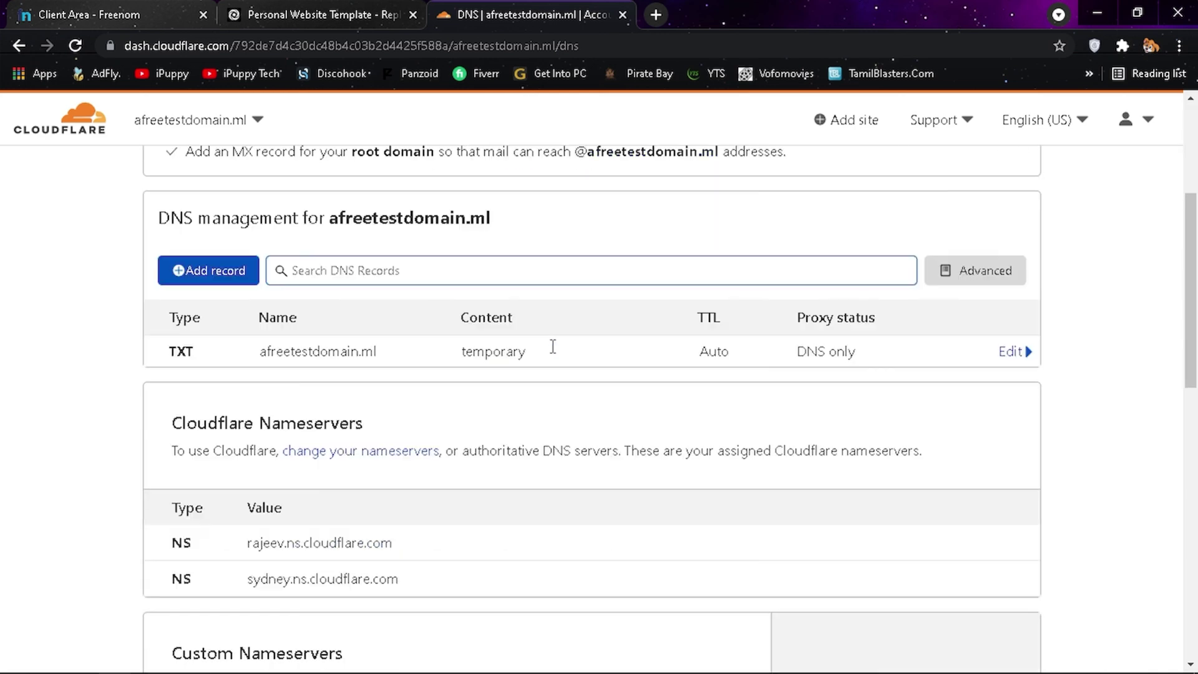
pyautogui.click(1020, 354)
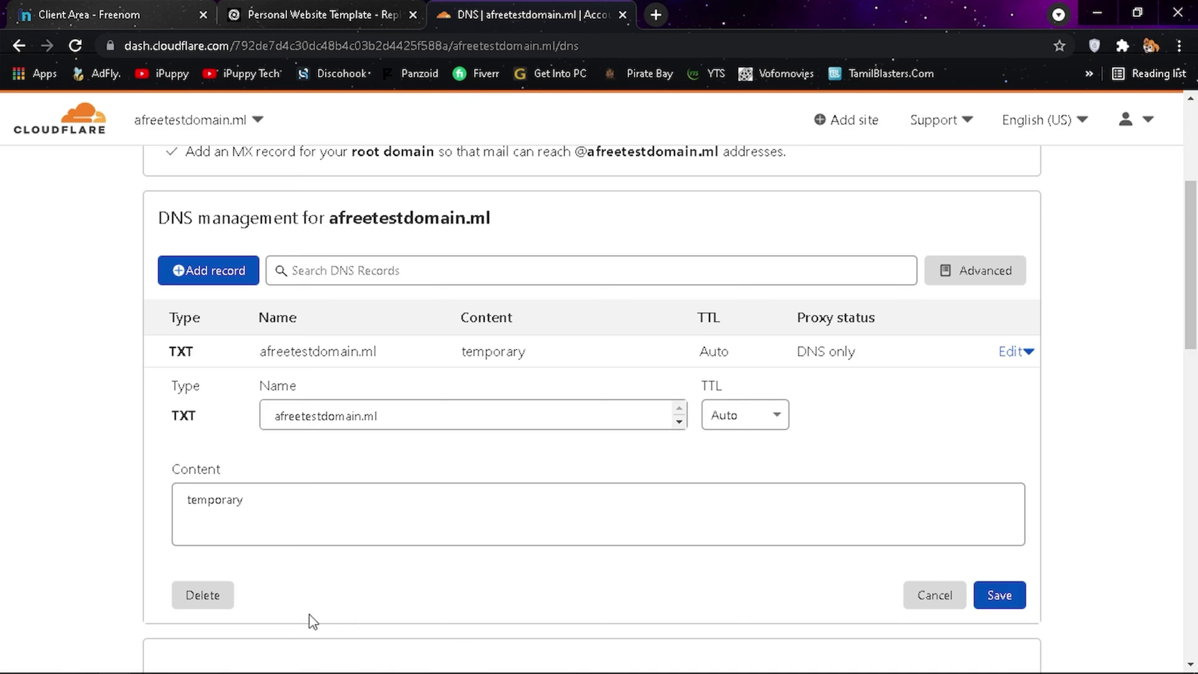
pyautogui.click(196, 596)
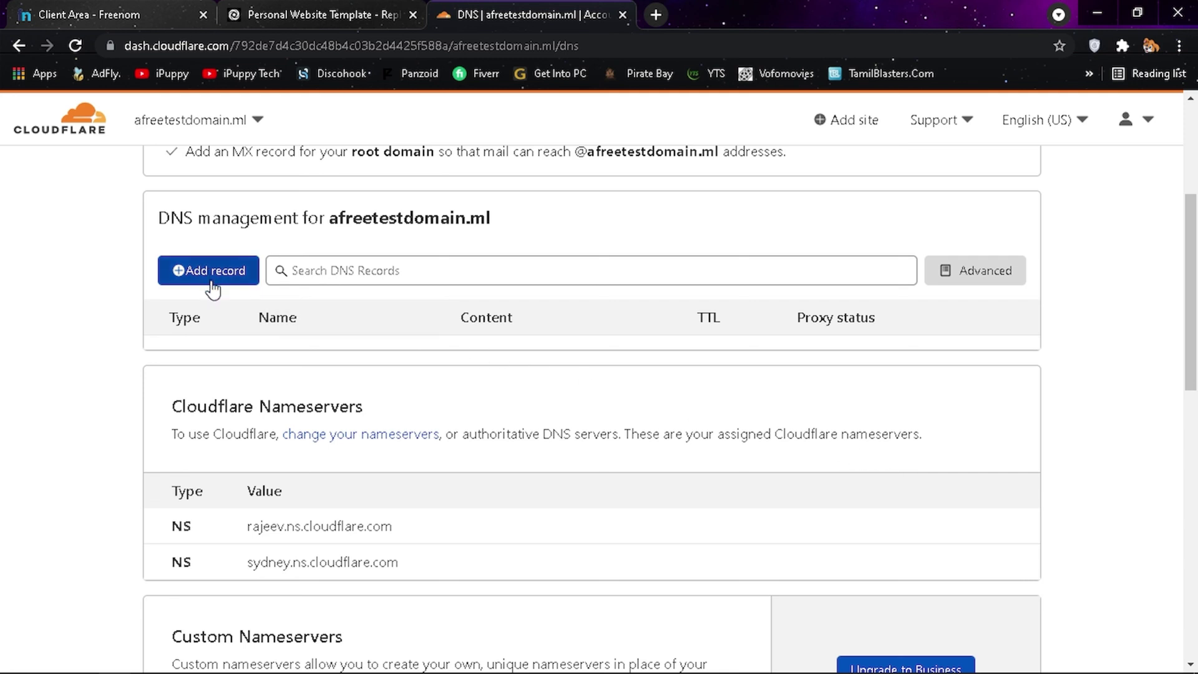
# Add a DNS-only A record with name @ pointing to 35.186.245.55.
pyautogui.click(213, 281)
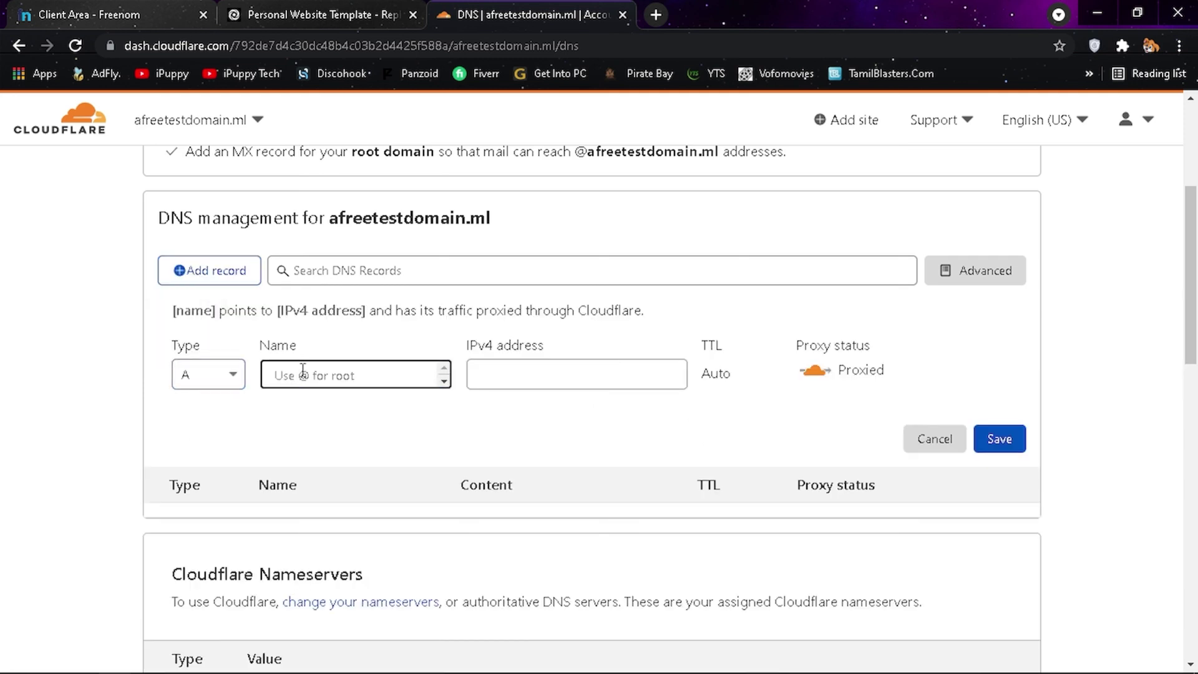
pyautogui.write('@')
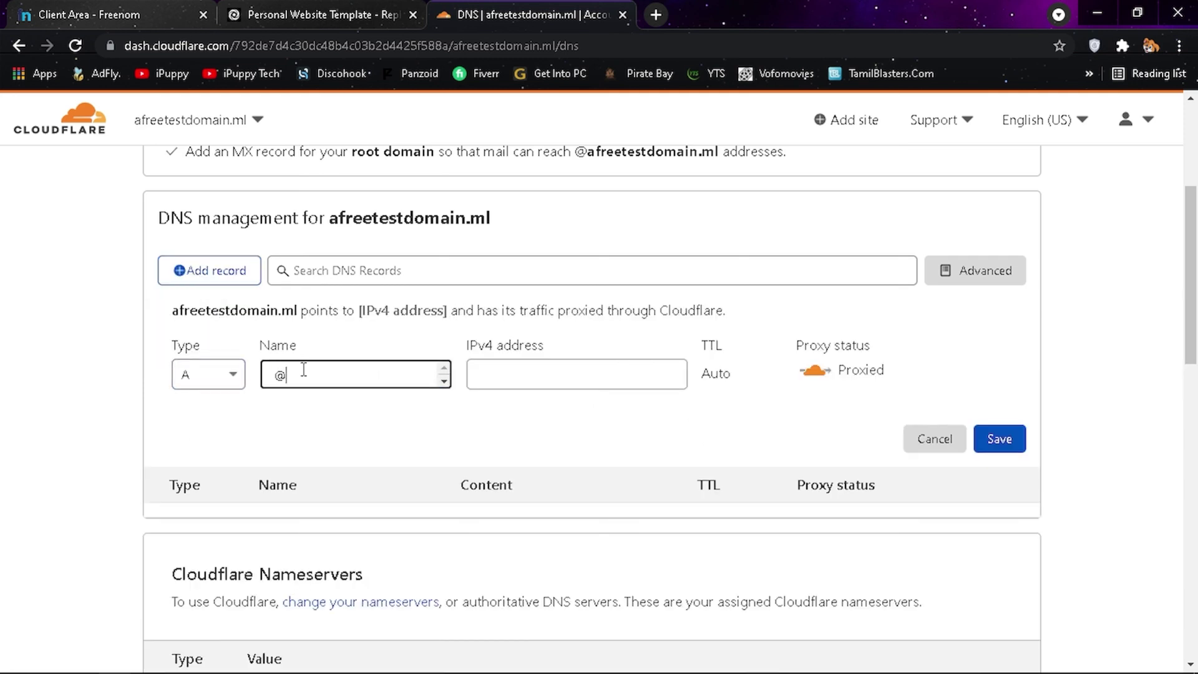
pyautogui.click(504, 374)
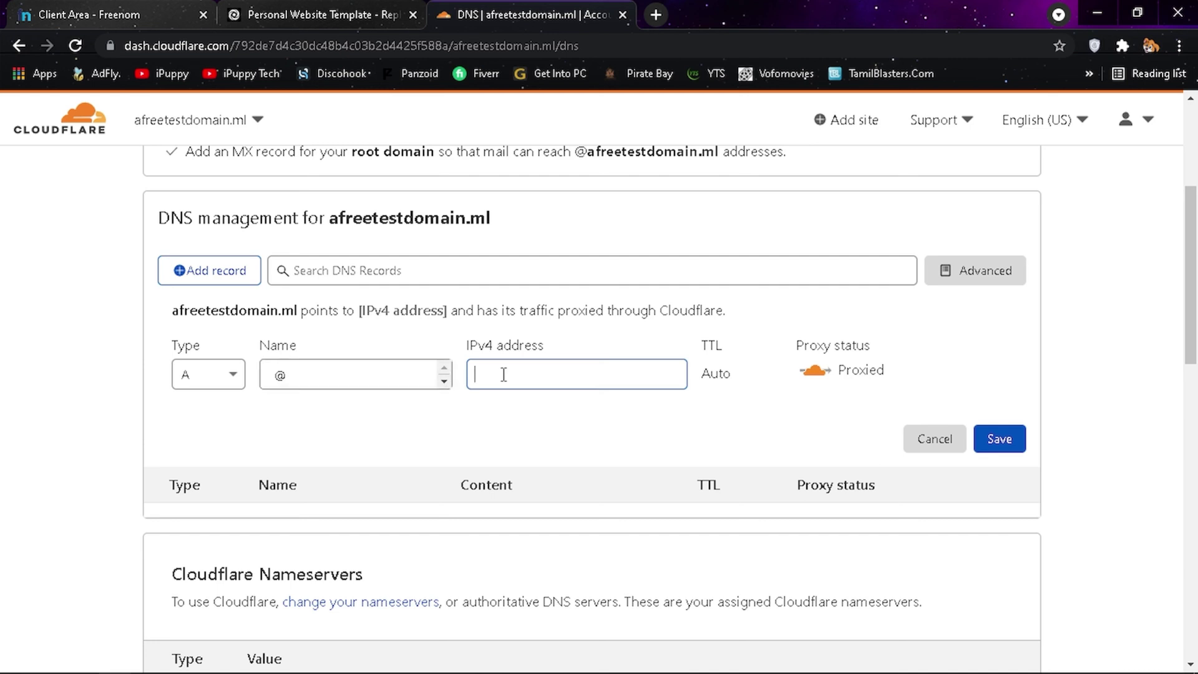
pyautogui.rightClick(504, 374)
pyautogui.click(593, 189)
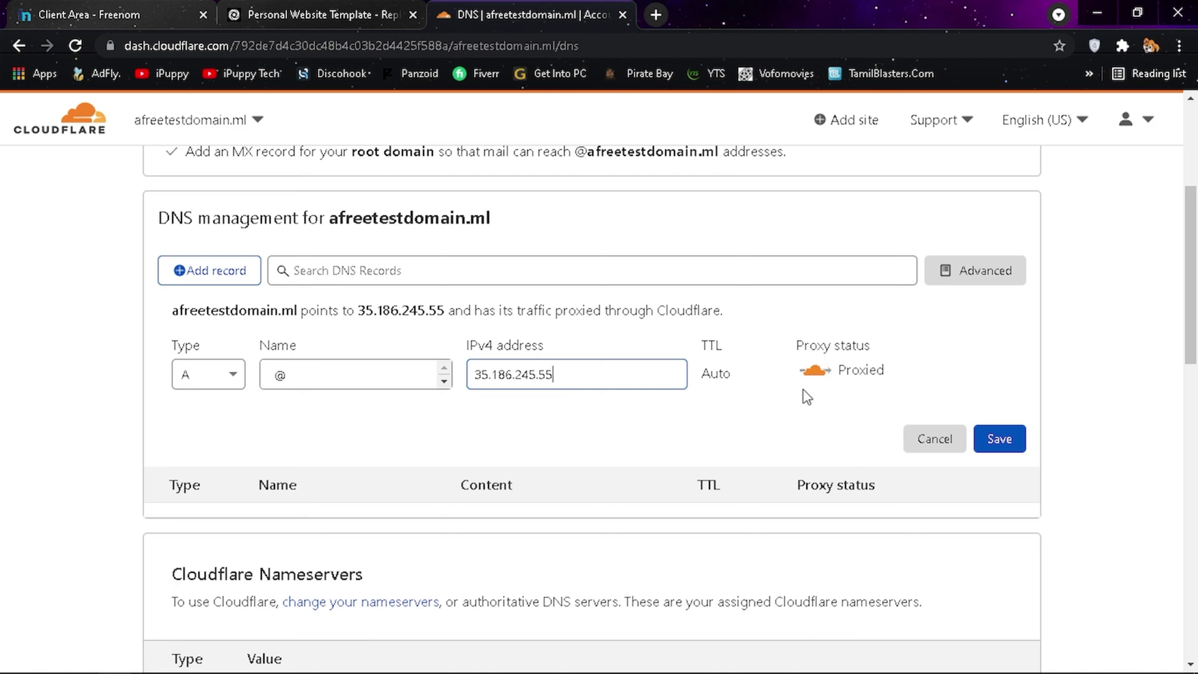
pyautogui.click(813, 370)
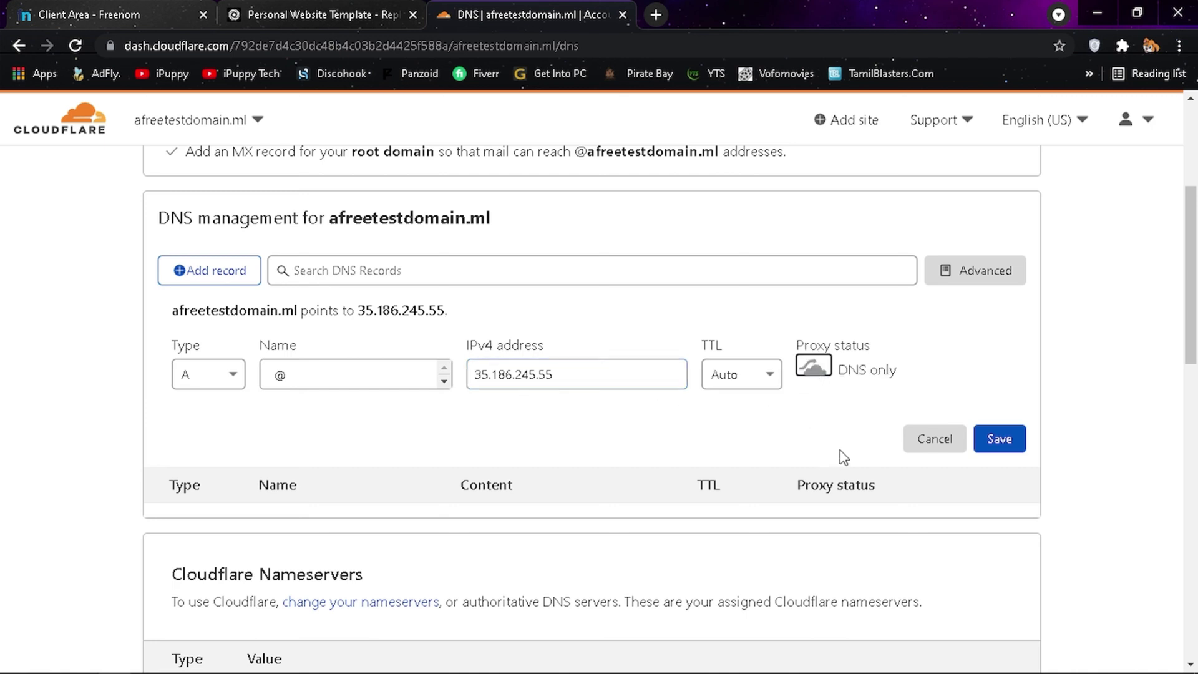
pyautogui.click(1005, 447)
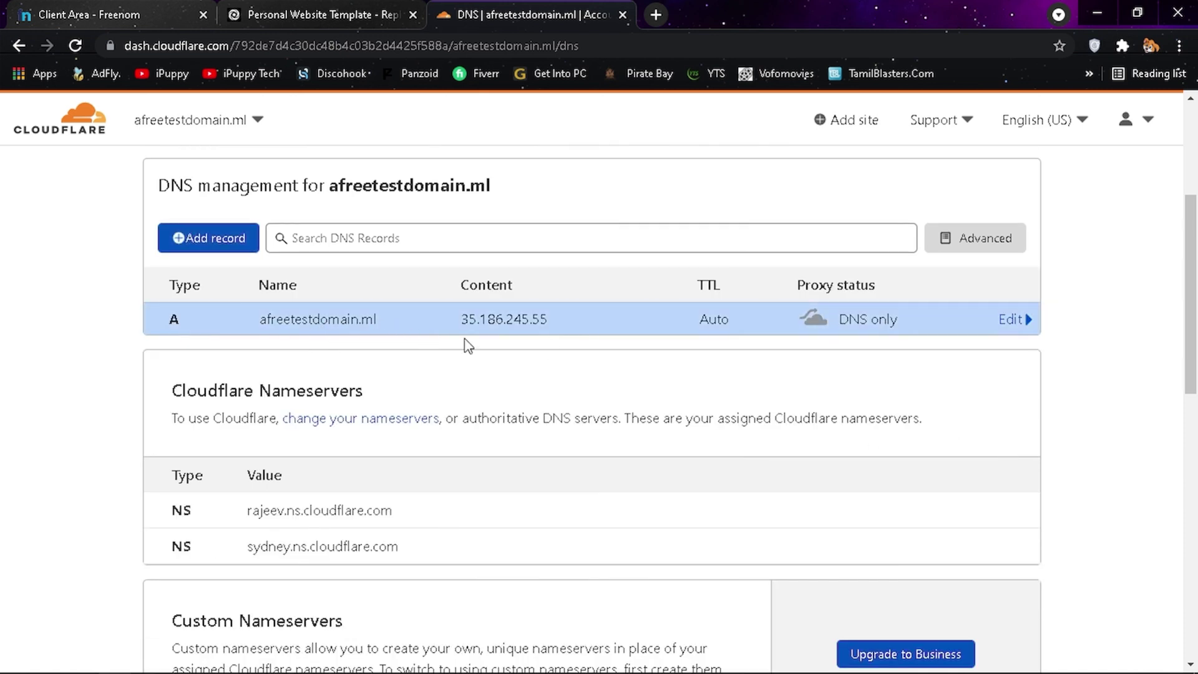
pyautogui.scroll(-1, 582, 377)
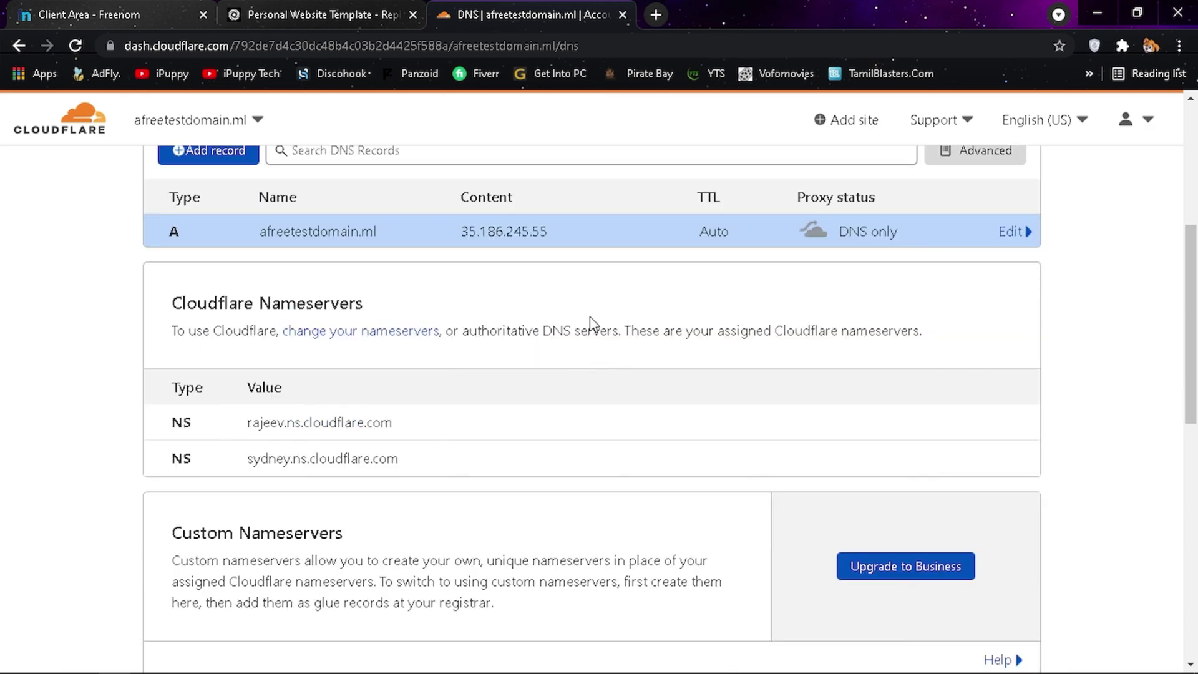
# Verify afreetestdomain.ml's DNS is configured correctly in Replit and link it to the repl.
pyautogui.click(319, 7)
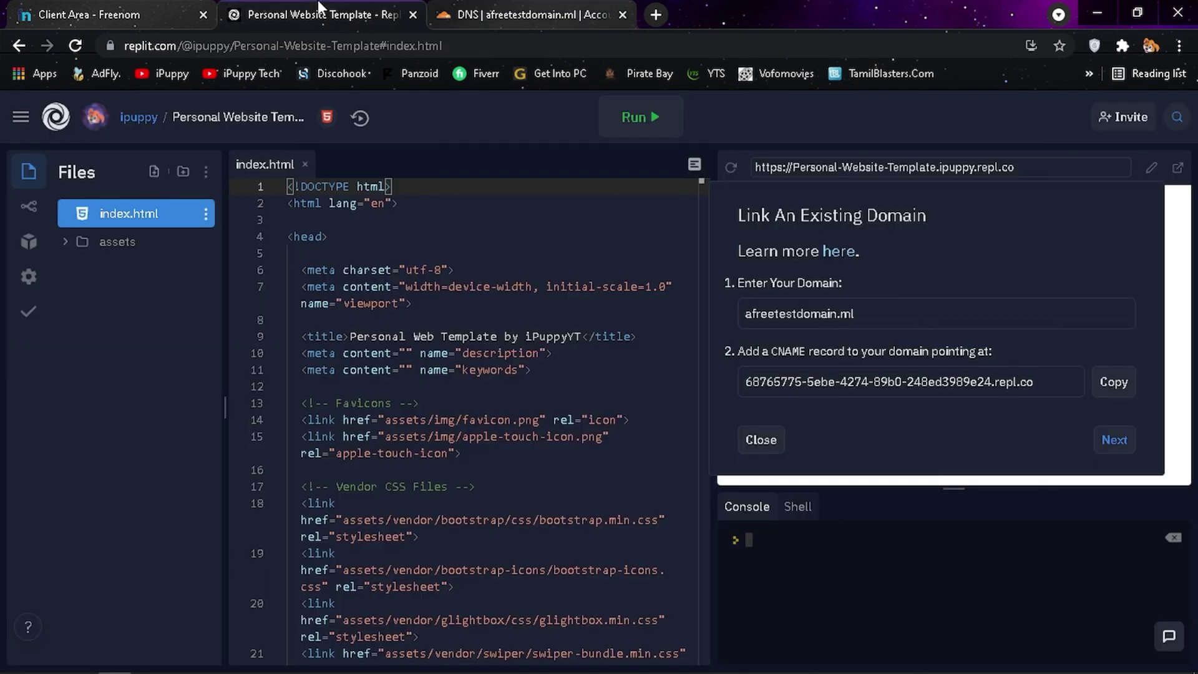
pyautogui.click(1111, 450)
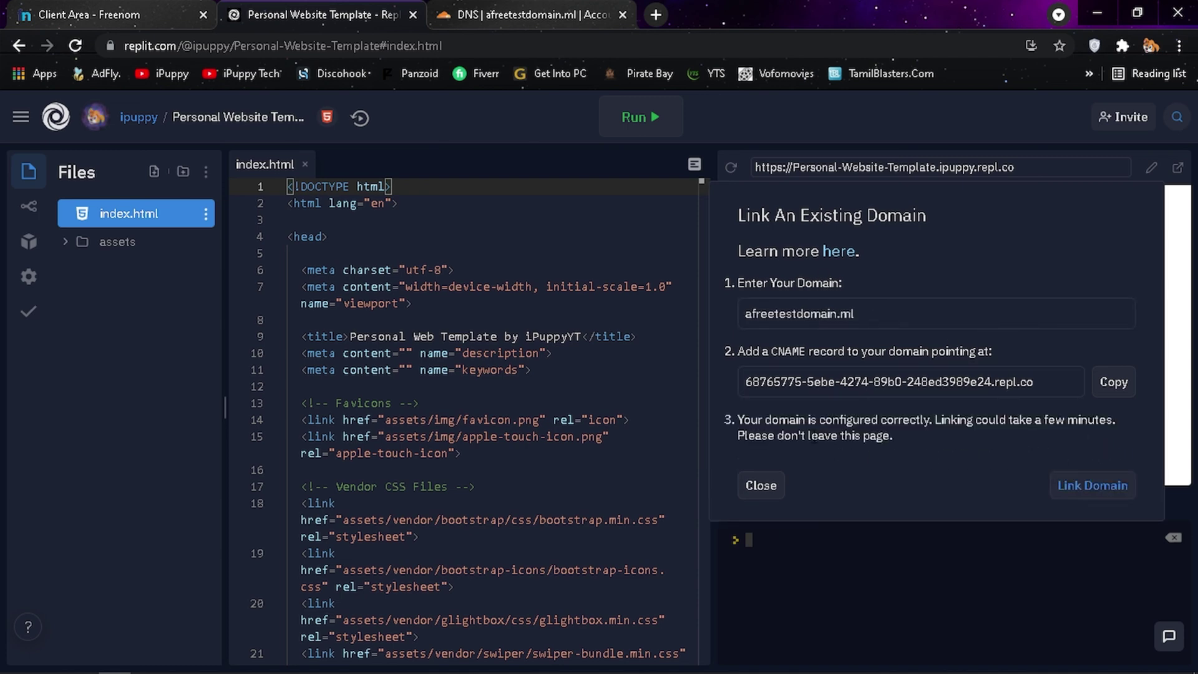
pyautogui.moveTo(738, 419); pyautogui.dragTo(924, 428)
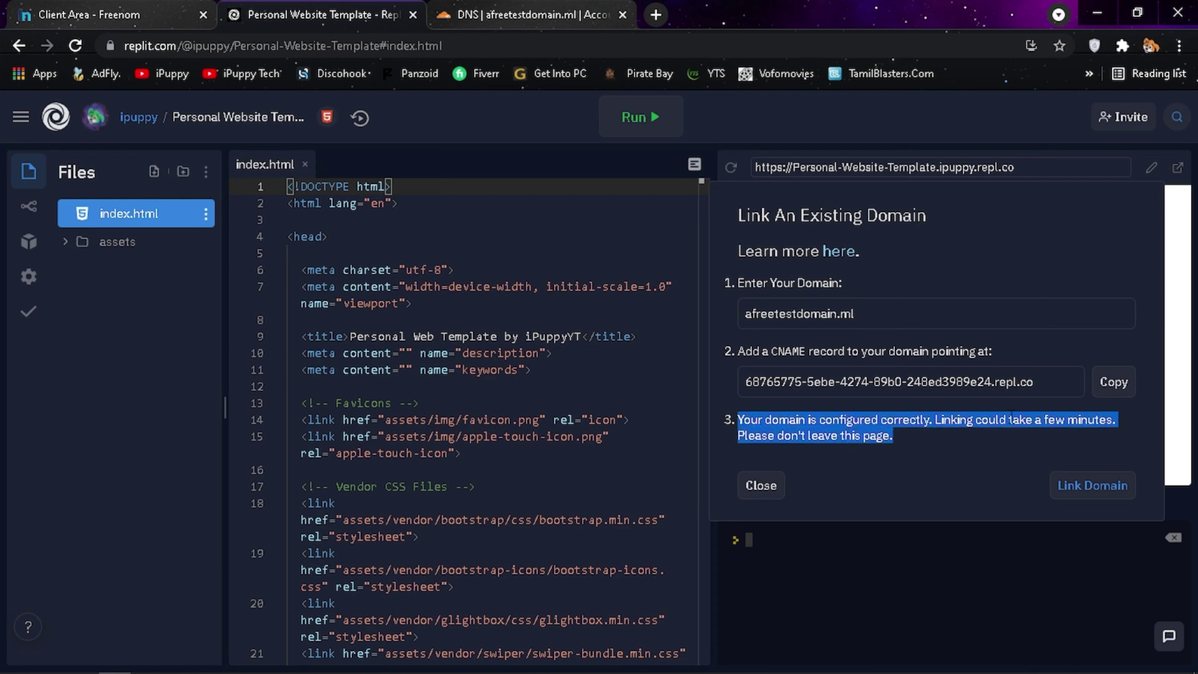
pyautogui.click(907, 432)
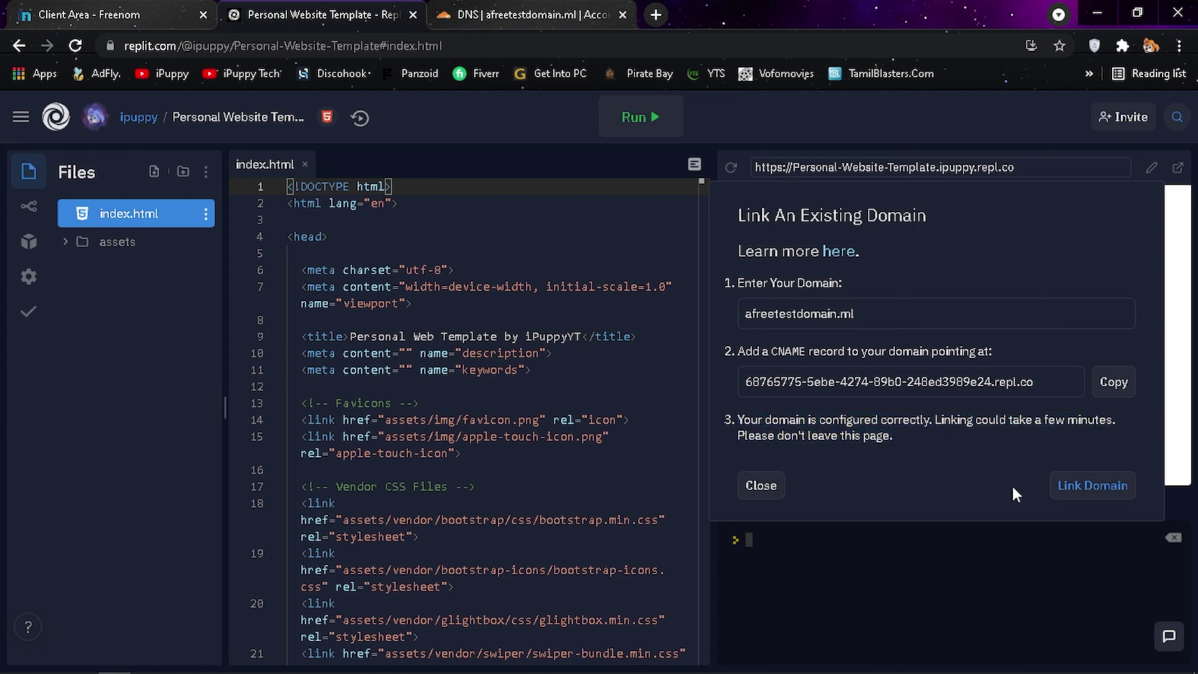
pyautogui.click(1086, 493)
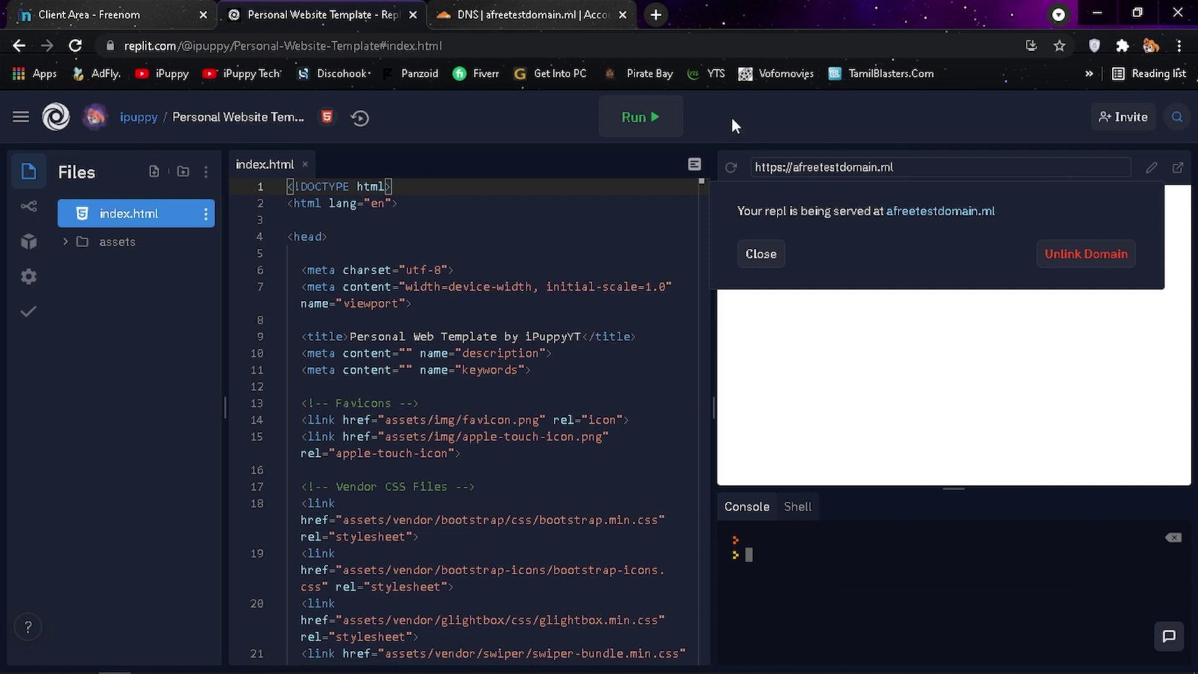
pyautogui.moveTo(760, 219); pyautogui.dragTo(1027, 215)
# Load afreetestdomain.ml and scroll through the template's At Your Service, Work and Social sections.
pyautogui.click(1027, 215)
pyautogui.click(958, 172)
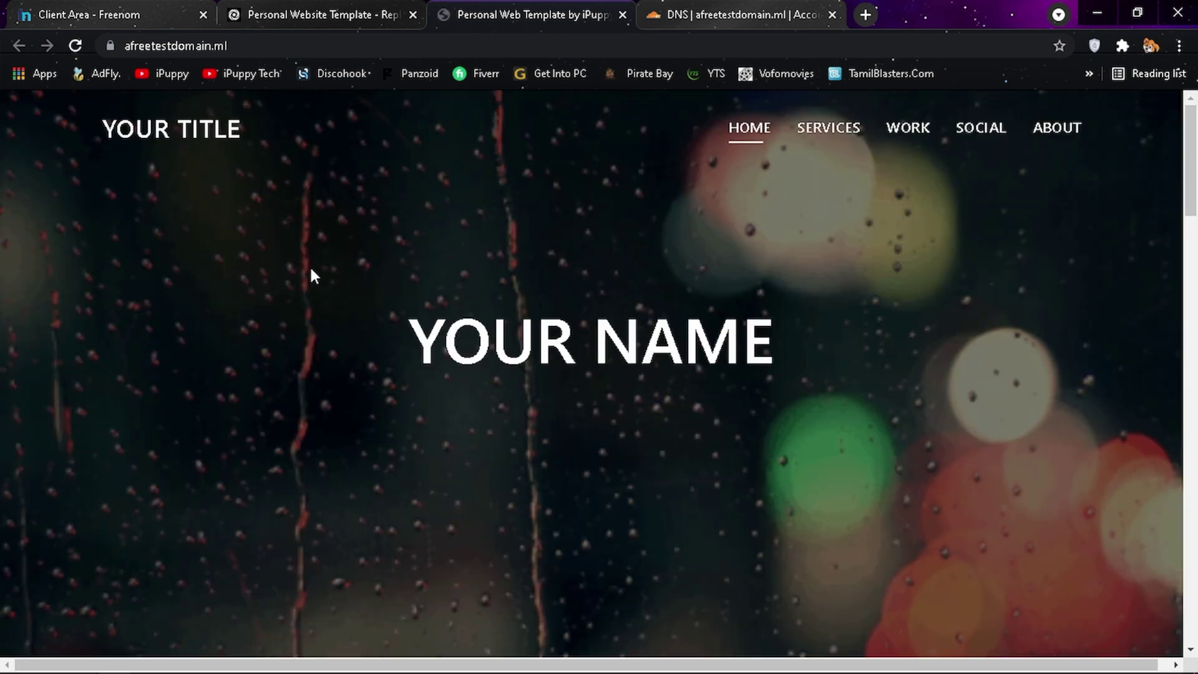
pyautogui.scroll(-15, 414, 315)
pyautogui.scroll(-5, 418, 322)
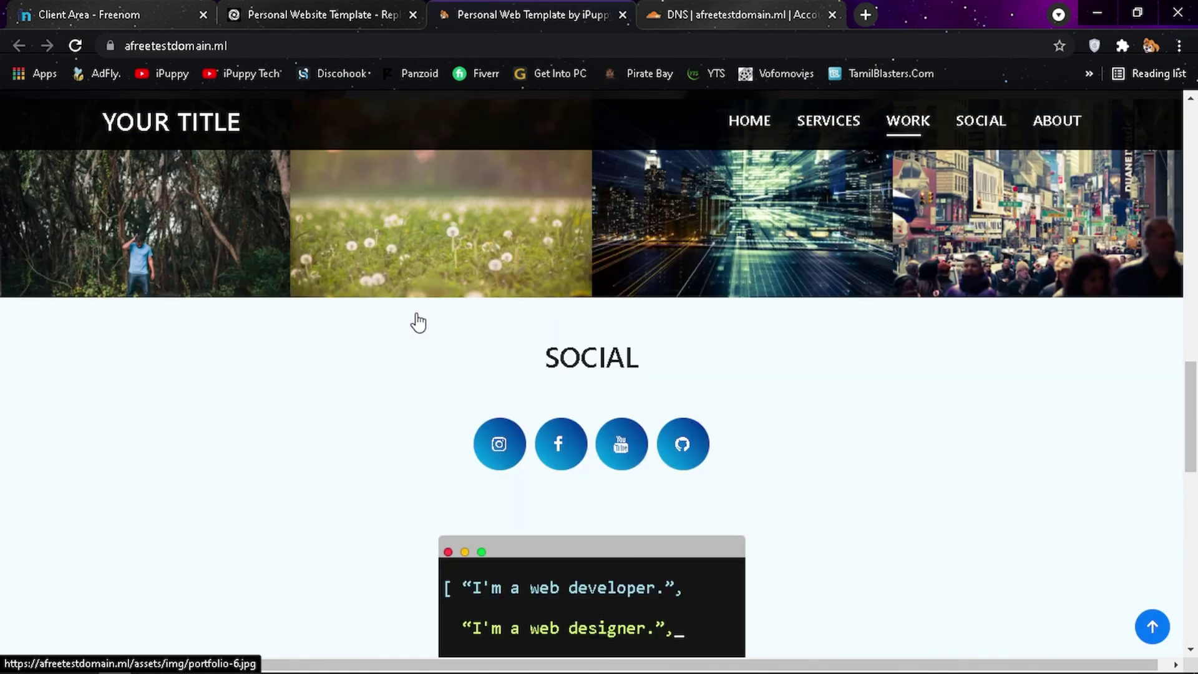
pyautogui.scroll(10, 420, 321)
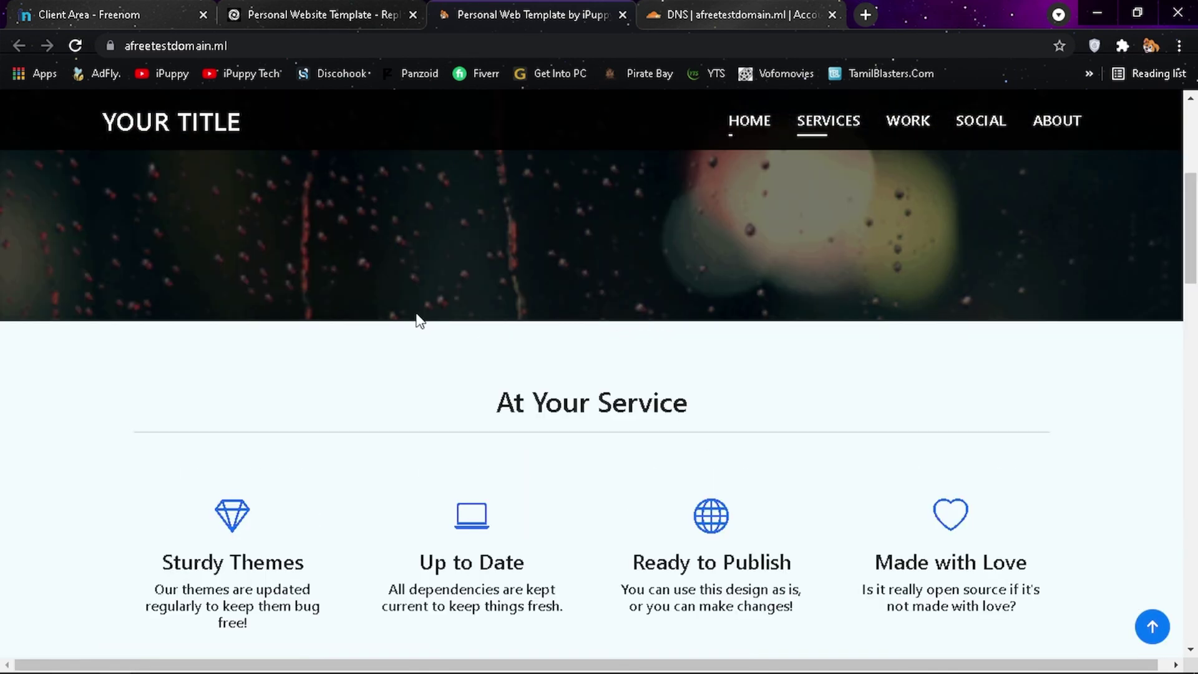
pyautogui.scroll(6, 419, 320)
pyautogui.hotkey('ctrl', 'l')
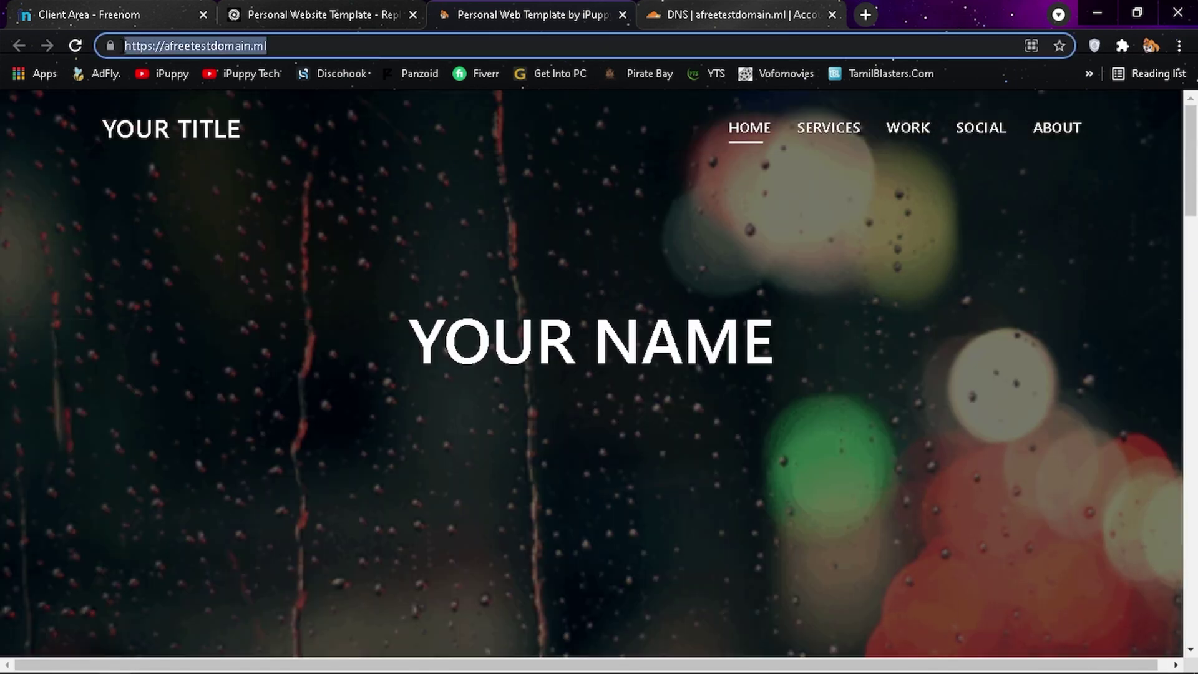
pyautogui.press('Right')
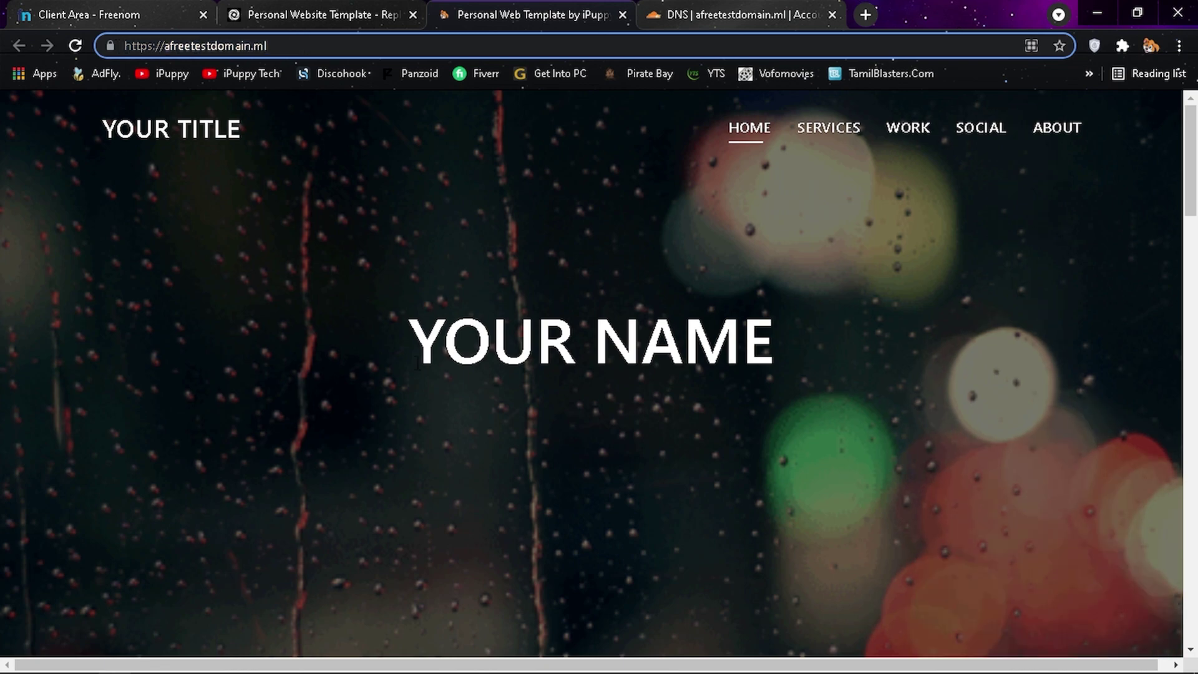